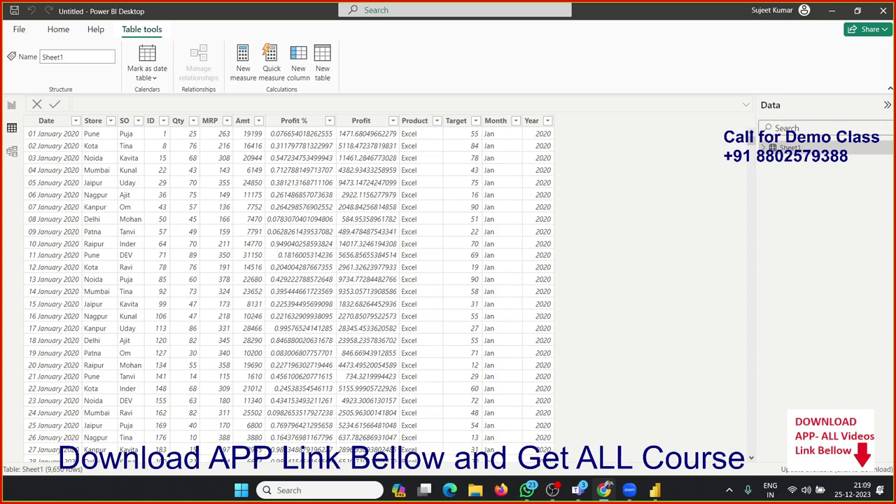
Look over the Month, Qty, MRP and Target columns in the Sheet1 data table.
click(12, 105)
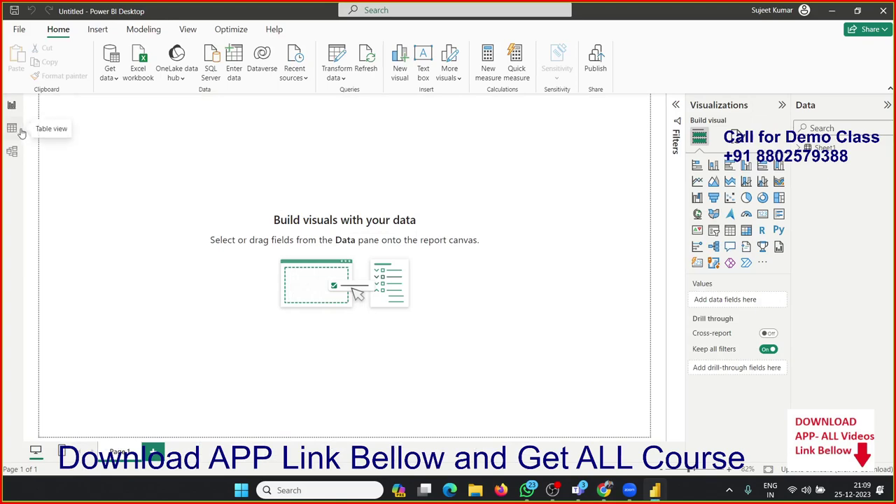
click(12, 128)
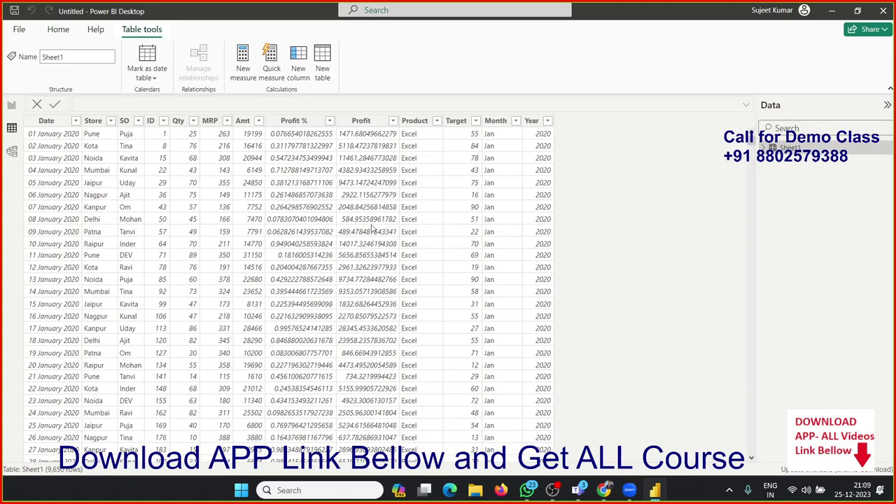
click(512, 186)
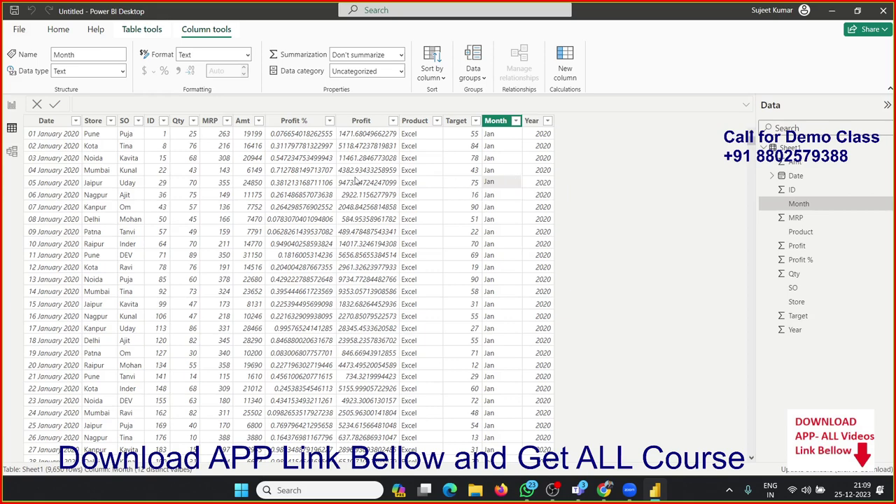
click(179, 122)
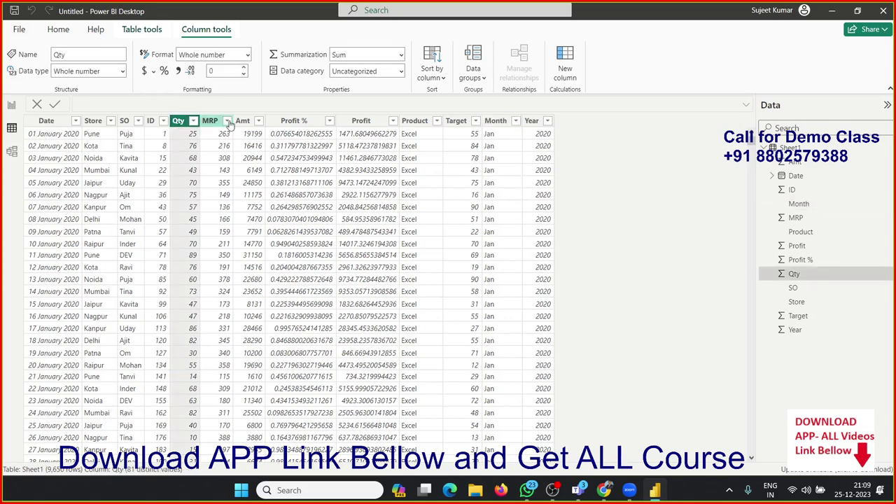
click(227, 120)
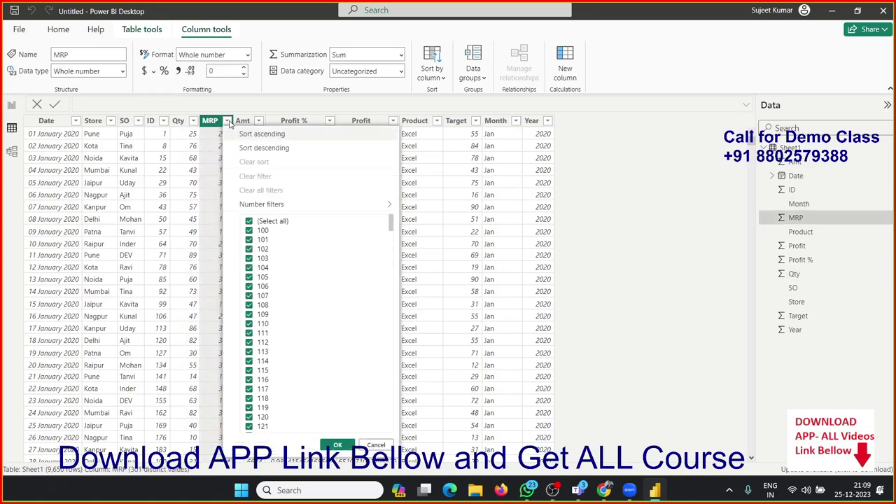
click(462, 122)
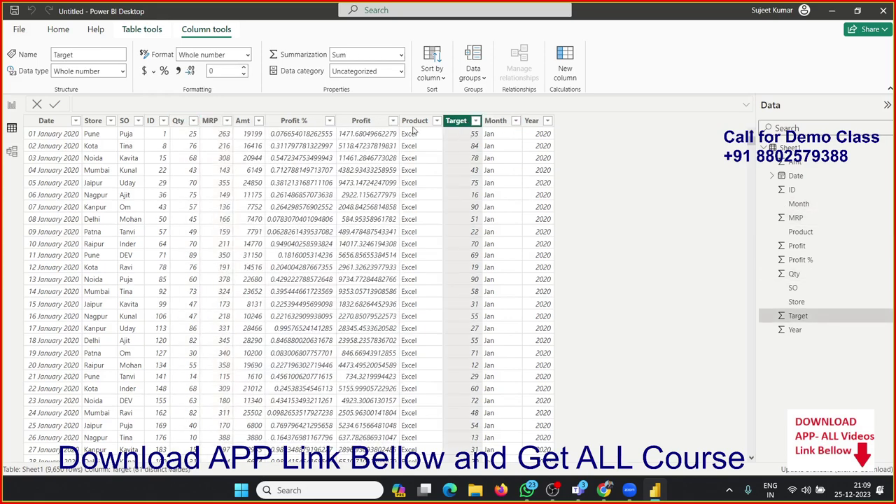
Add a calculated column DIF = Sheet1[Target]-Sheet1[Qty] to Sheet1.
click(569, 80)
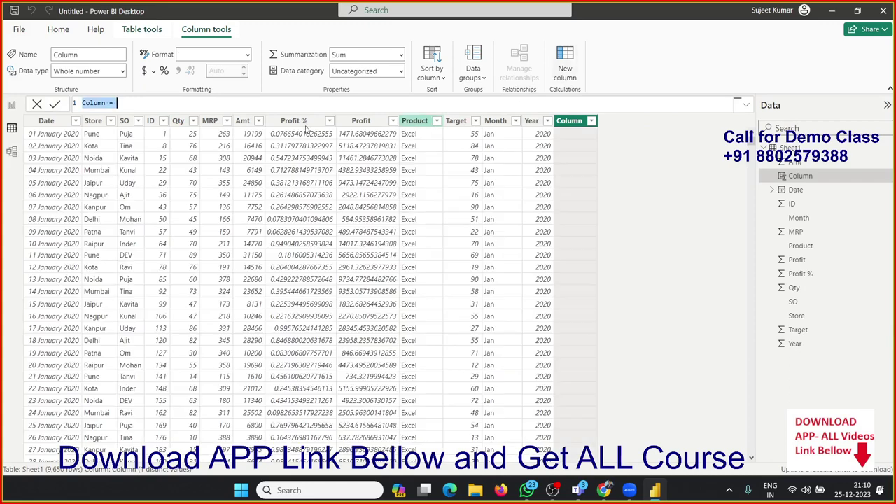
double_click(101, 104)
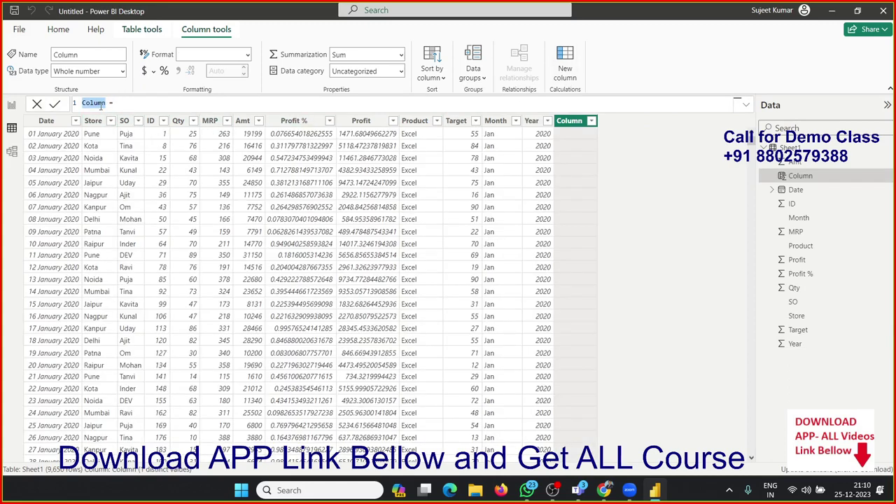
text(DIF = )
text(Q)
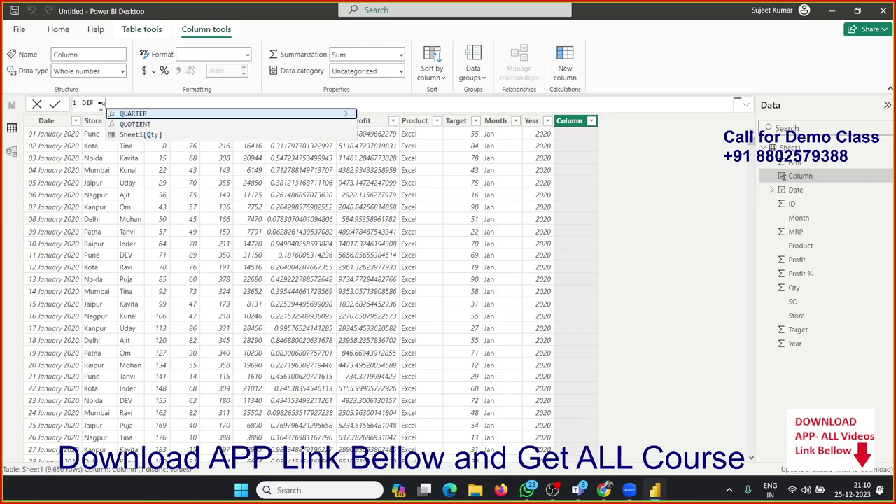
key(BackSpace)
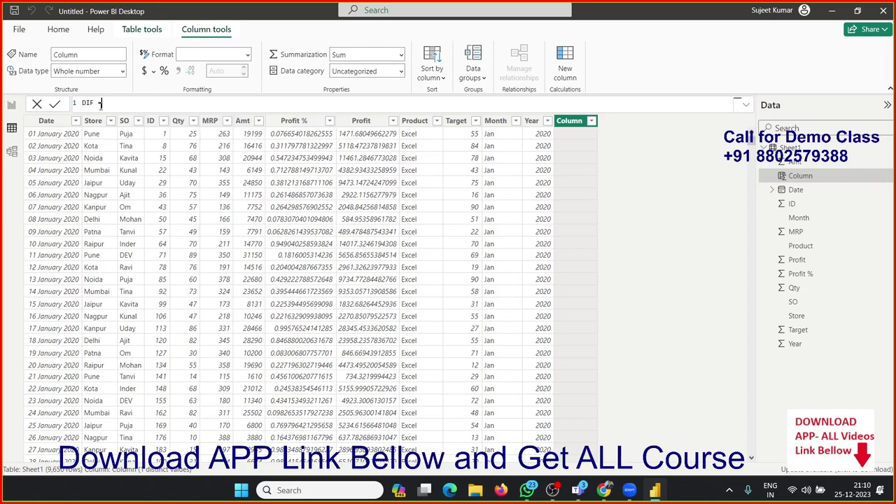
text(ta)
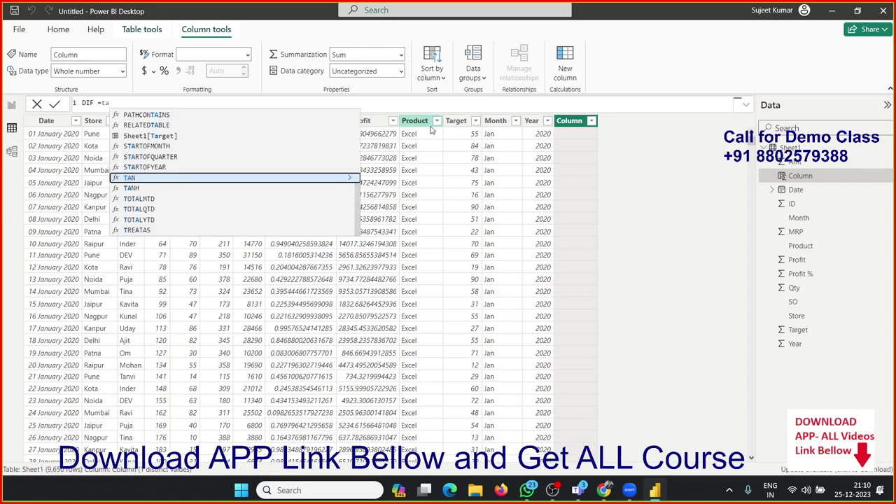
key(Up)
key(Up)
key(Up)
key(Up)
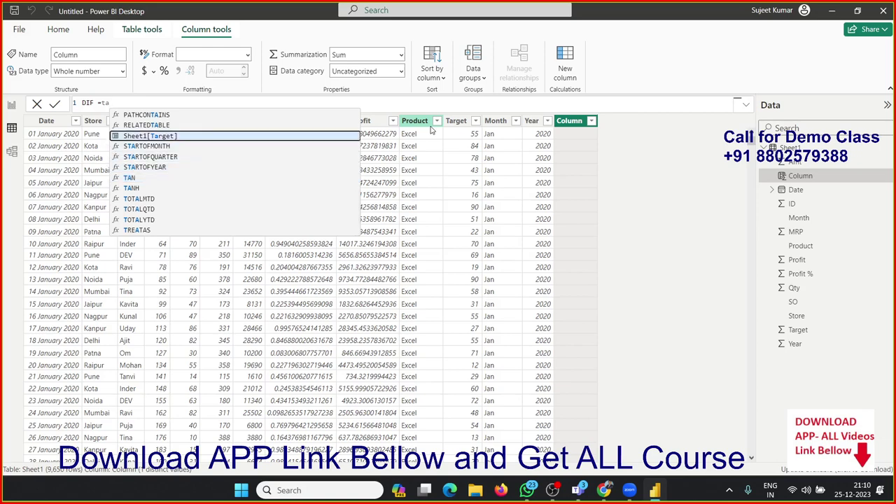
key(Tab)
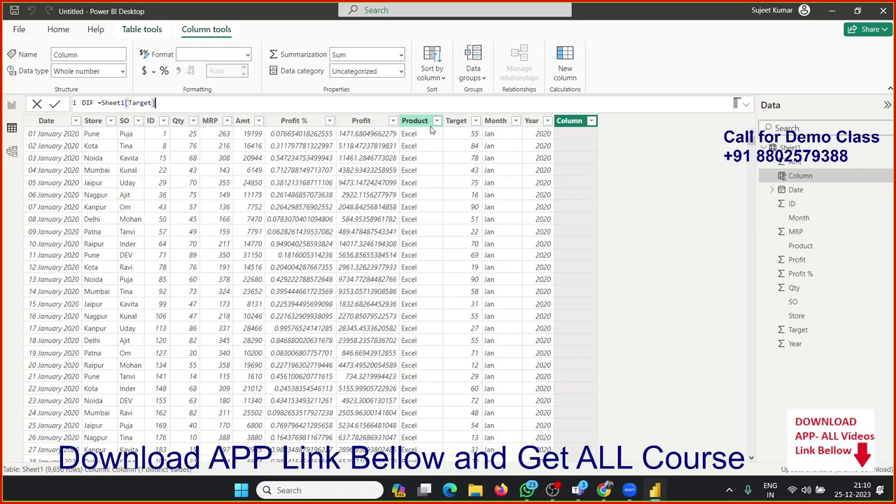
text(-)
text(Qty)
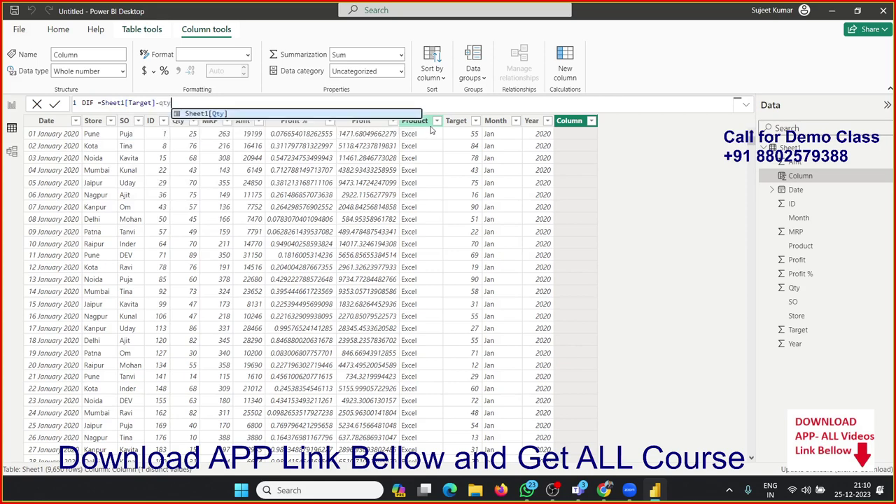
key(Tab)
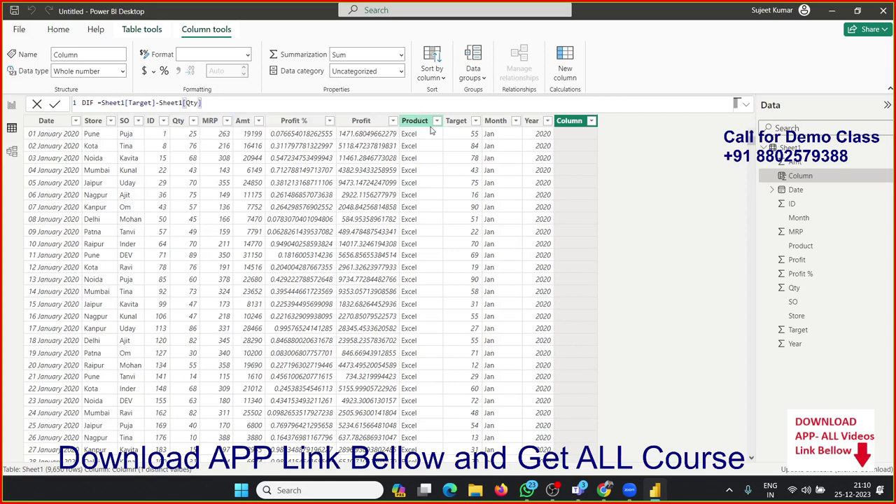
key(Return)
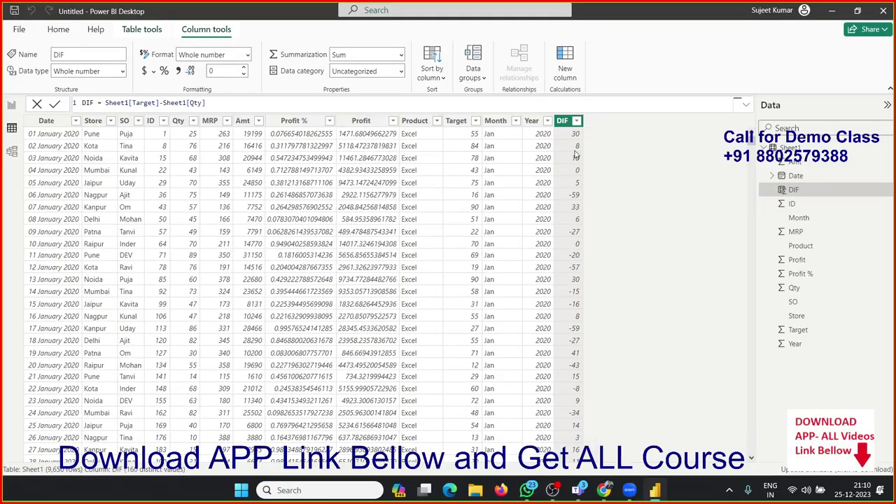
scroll(578, 238, down, 20)
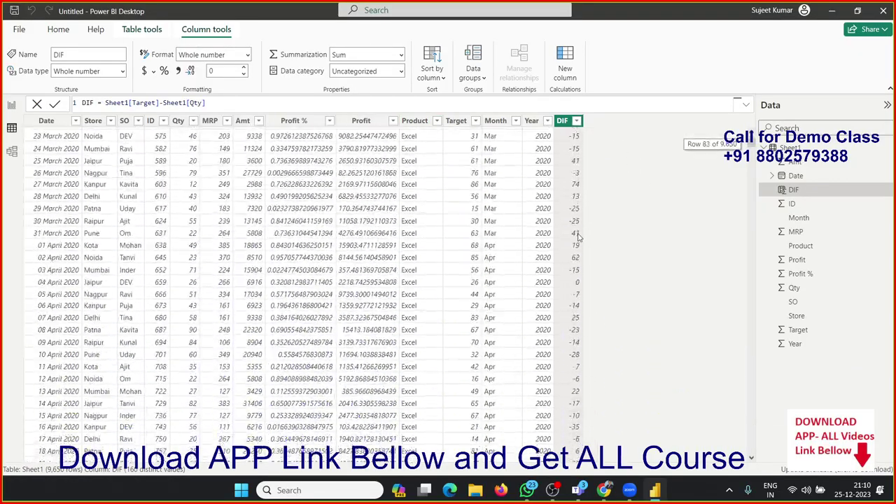
scroll(578, 238, down, 15)
scroll(490, 183, up, 15)
scroll(490, 184, up, 12)
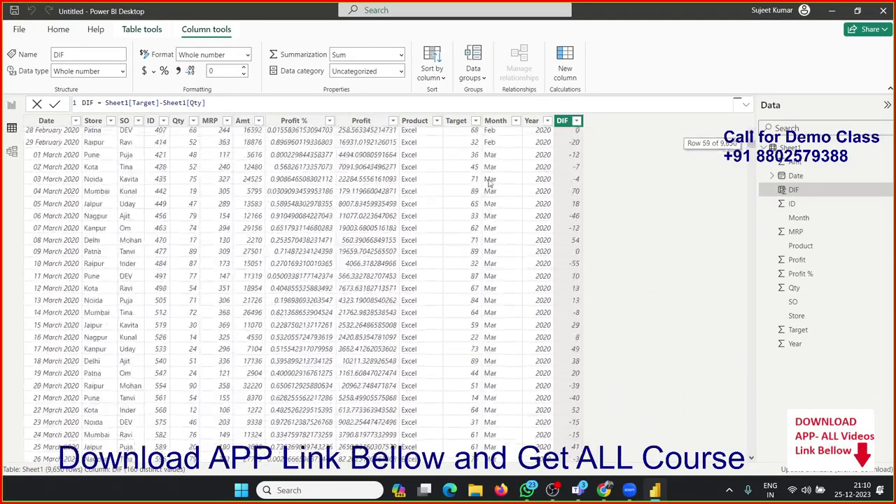
scroll(490, 183, up, 5)
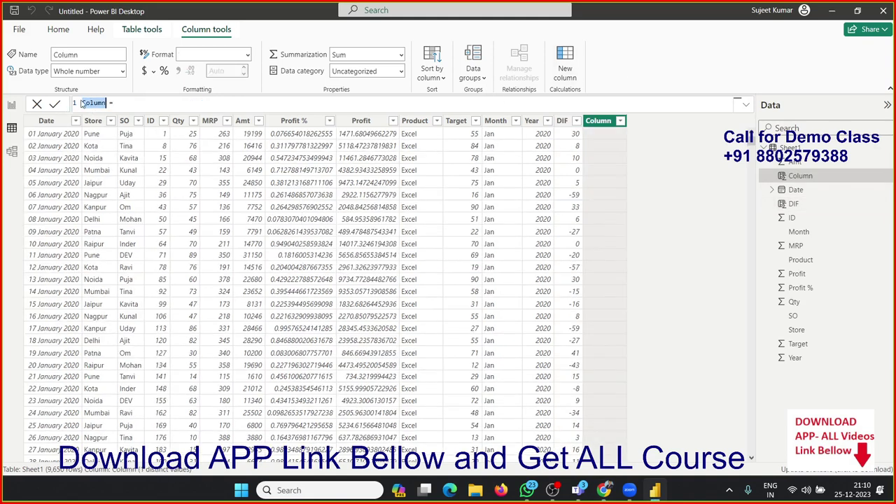
Define the new column as RW = ROWNUMBER(), which fills with #ERROR for lacking a table argument.
text(RW = )
text(ROWNUMBER)
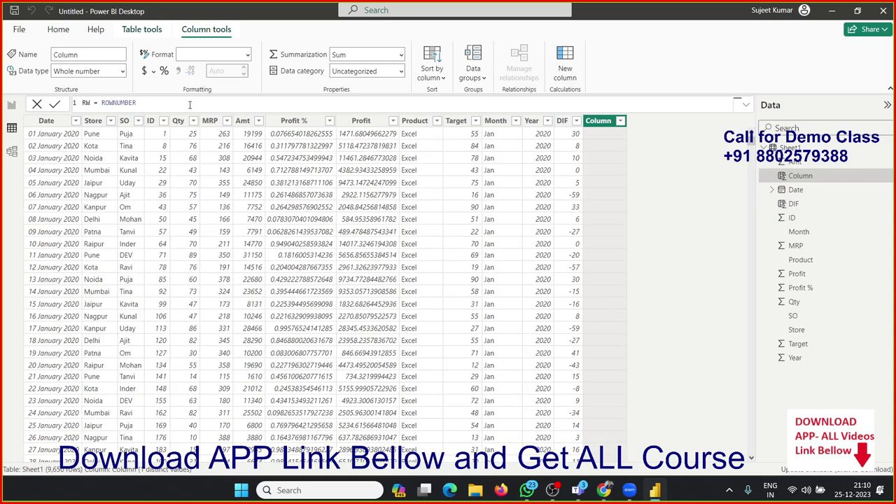
text(()
key(BackSpace)
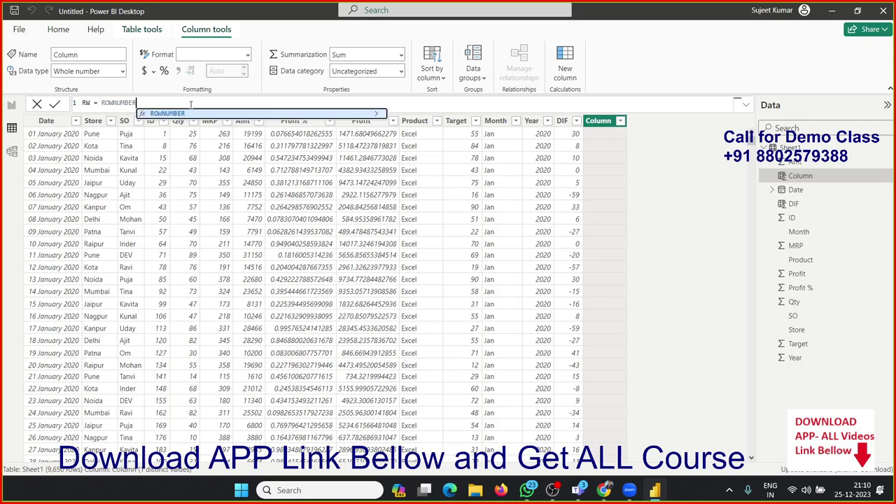
key(Tab)
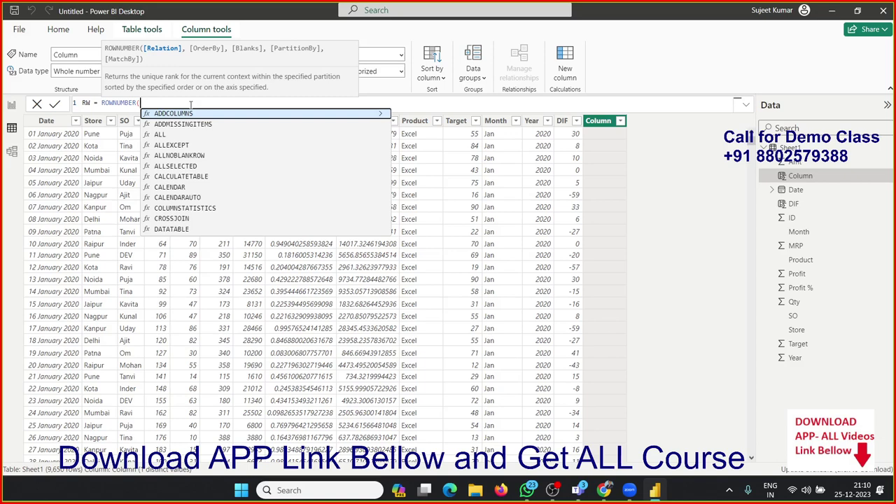
click(603, 490)
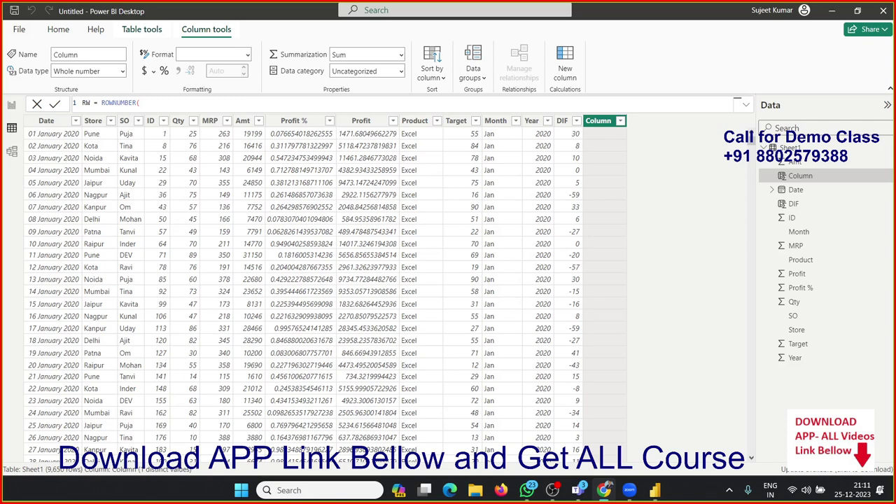
click(162, 100)
text())
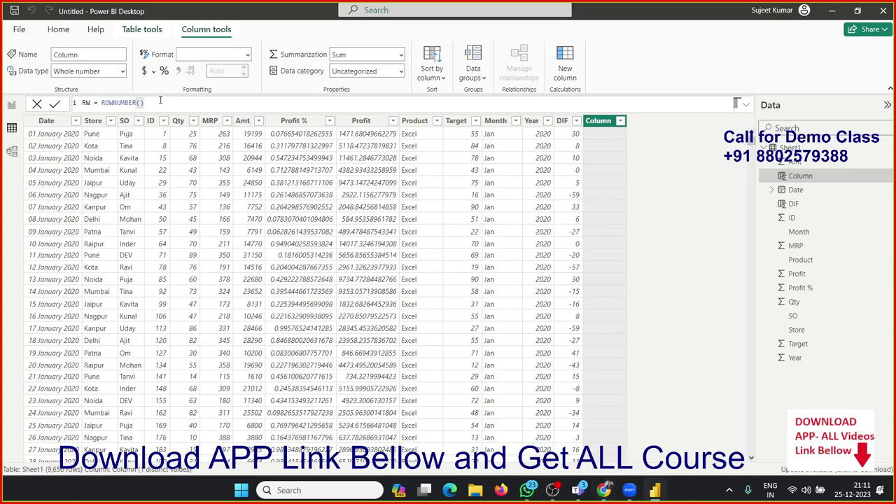
key(Return)
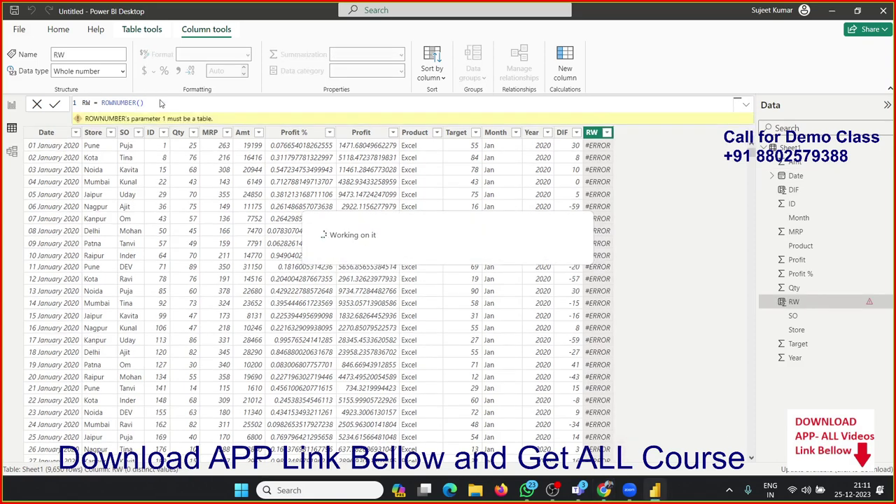
click(162, 100)
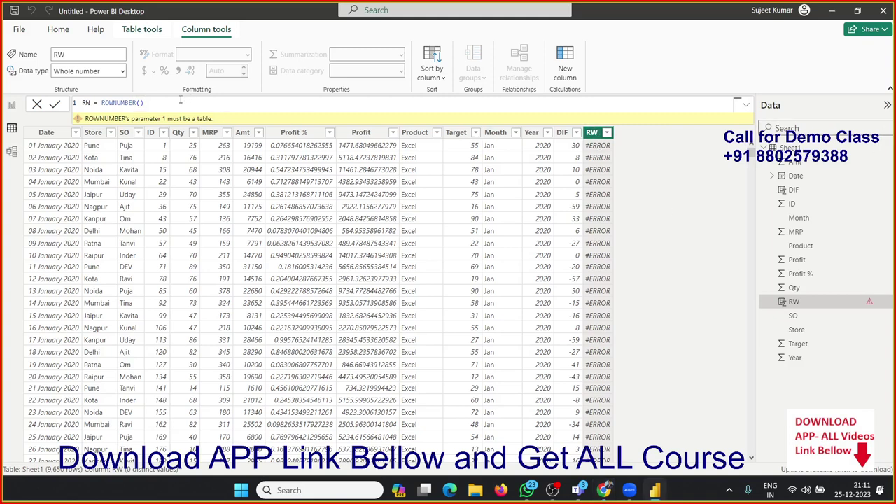
Redefine RW as IF(Sheet1[DIF]>0,"OK","PEnding") and go to the report page.
drag(144, 103, 100, 103)
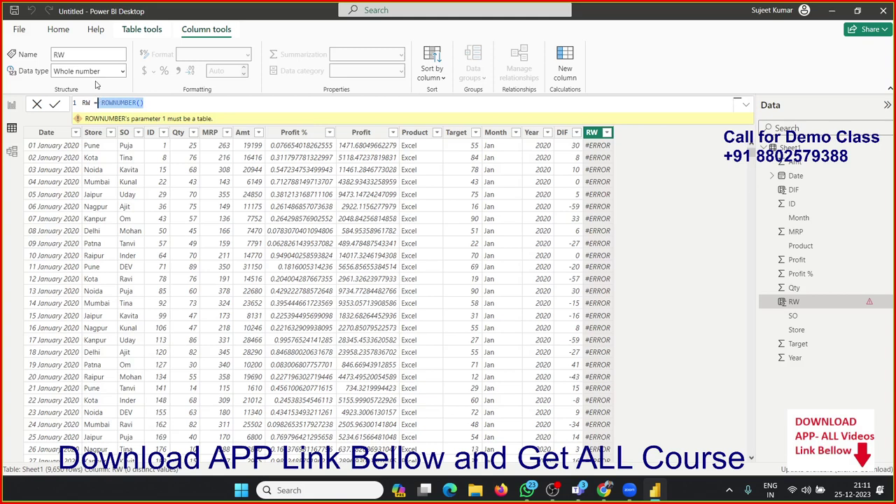
key(BackSpace)
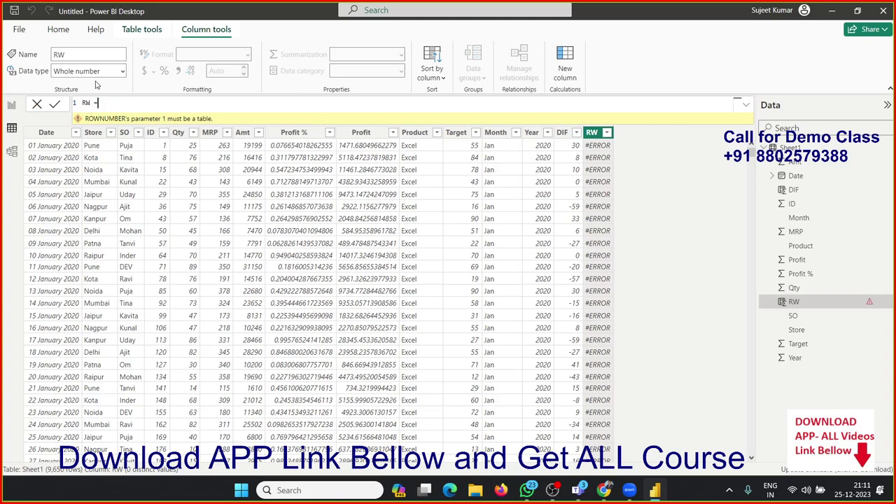
text(IF(di)
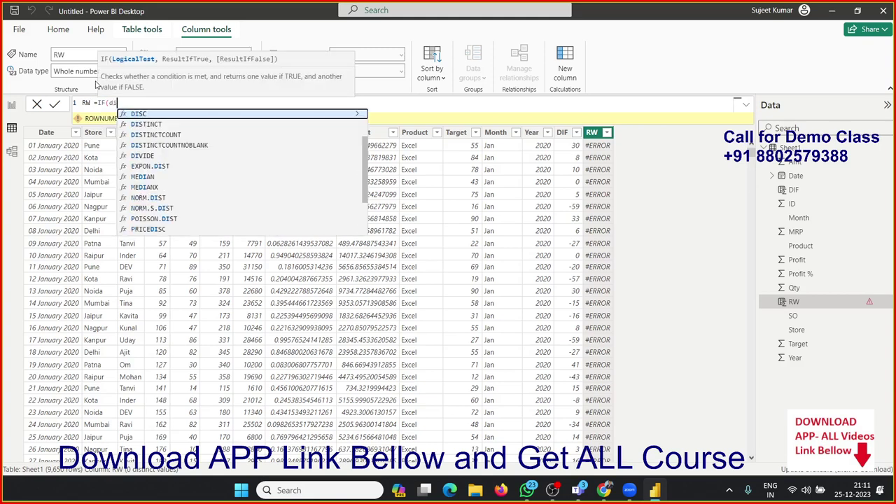
text(f)
key(Tab)
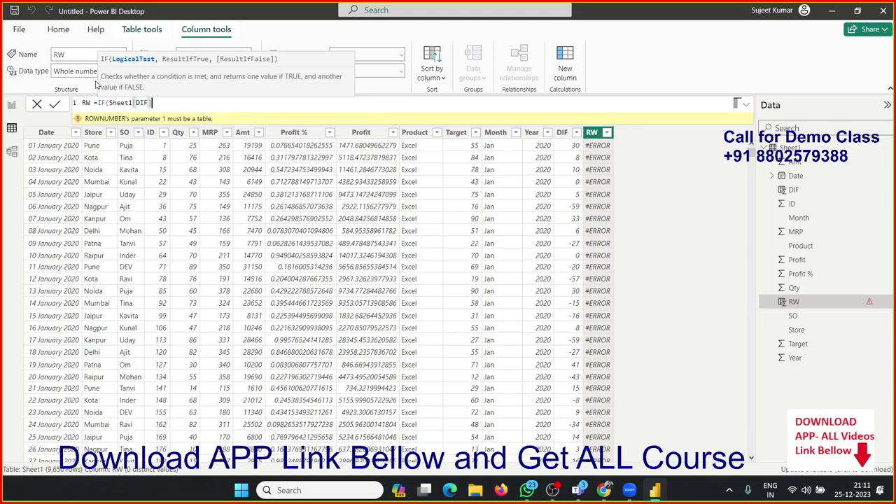
text(>0,)
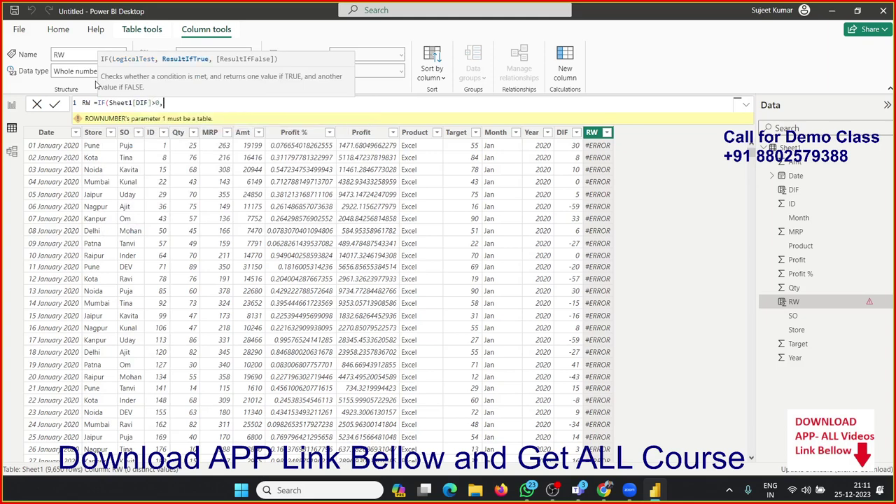
text("OK")
text(,"PE)
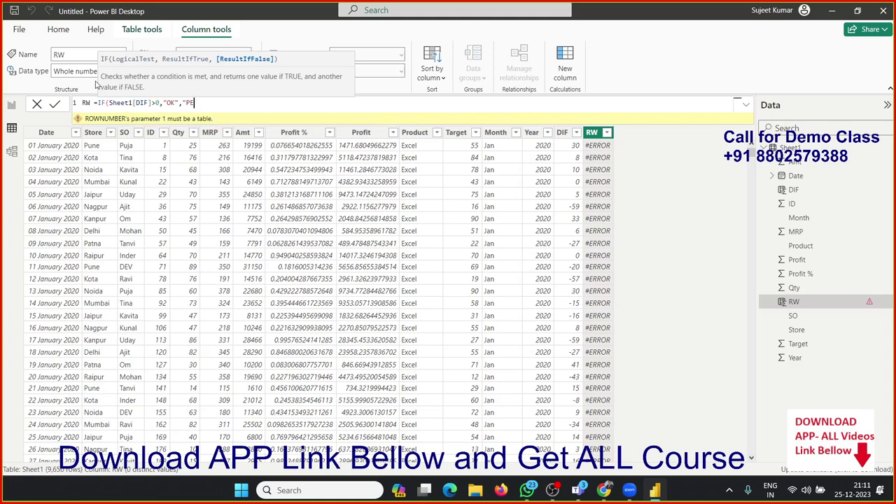
text(nding)
text("))
key(Return)
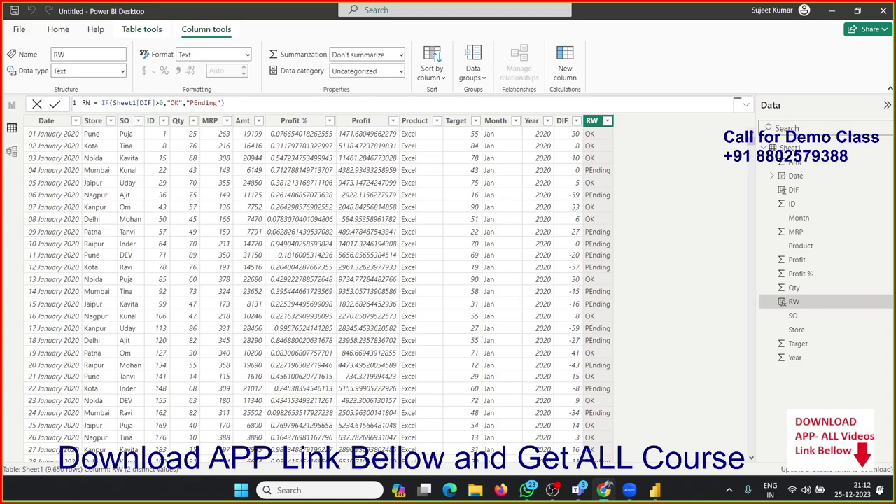
click(12, 107)
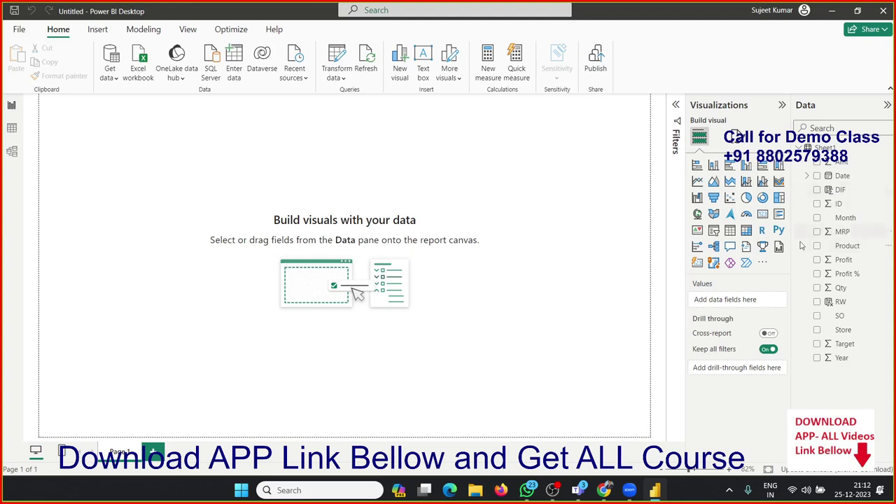
Add a small card showing the average of MRP, 249.12.
click(763, 216)
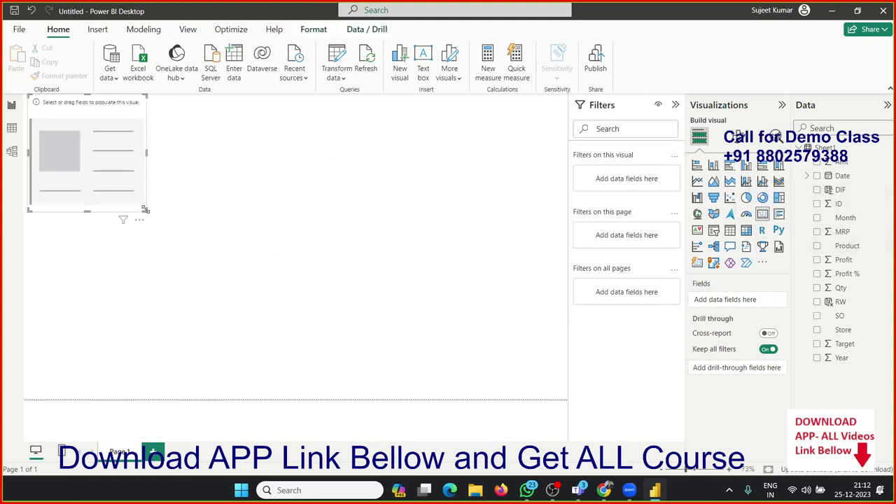
drag(148, 210, 153, 166)
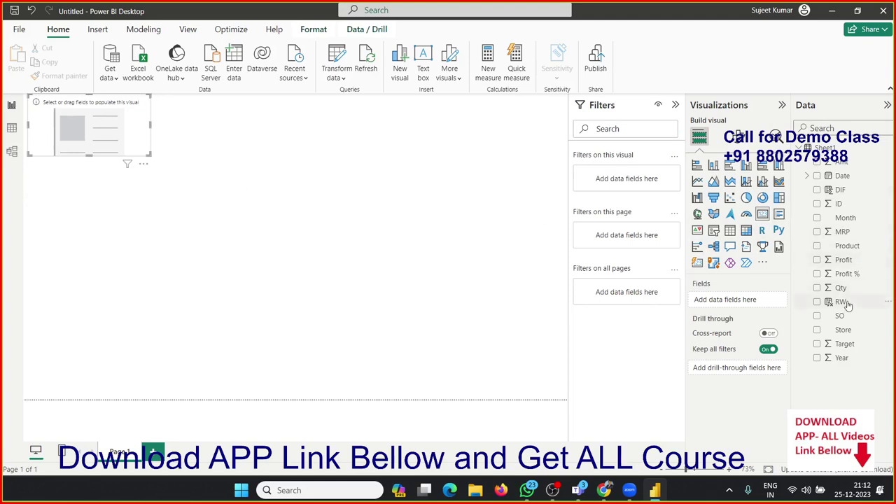
drag(843, 232, 125, 138)
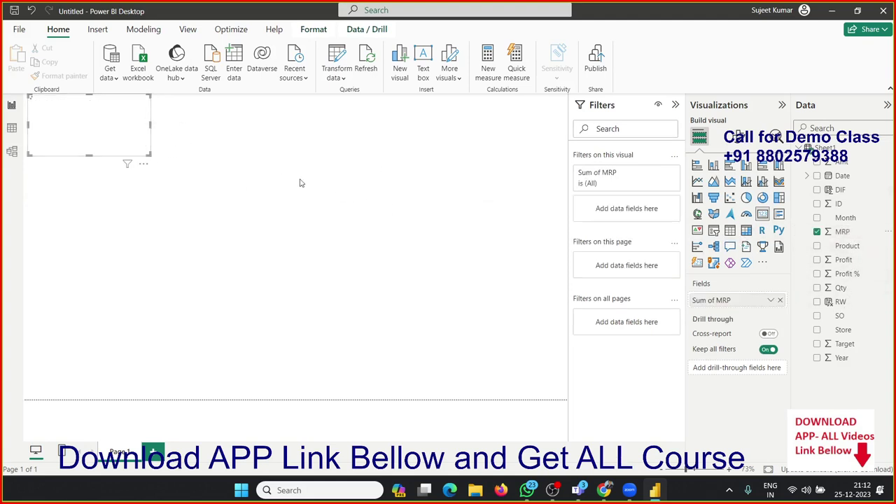
click(771, 301)
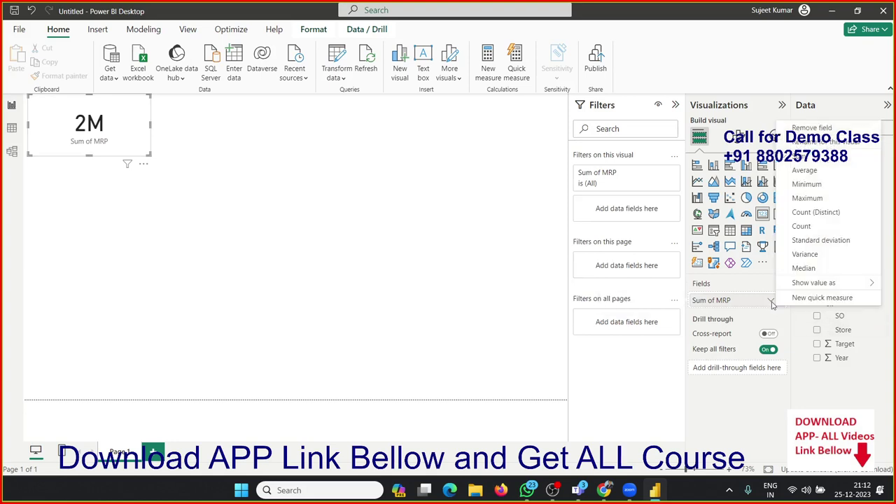
click(805, 170)
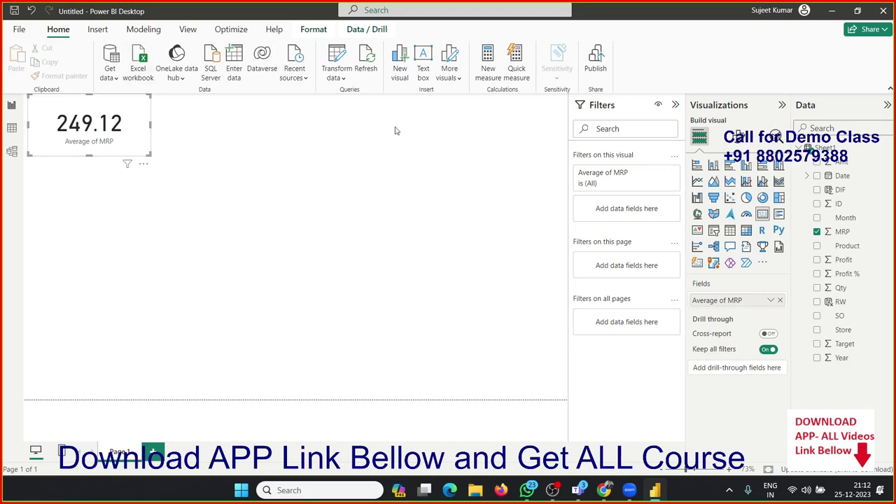
click(417, 167)
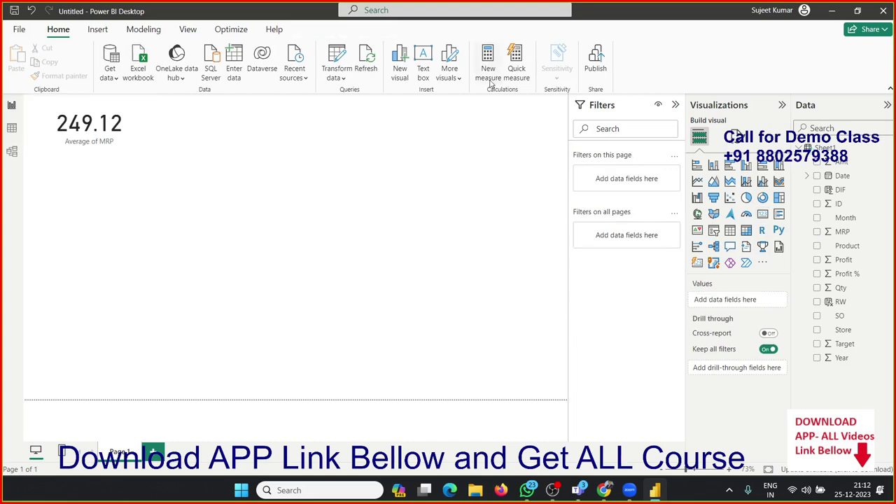
Create a measure Avg_AMT = AVERAGEA(Sheet1[MRP])*SUM(Sheet1[Qty]).
click(489, 68)
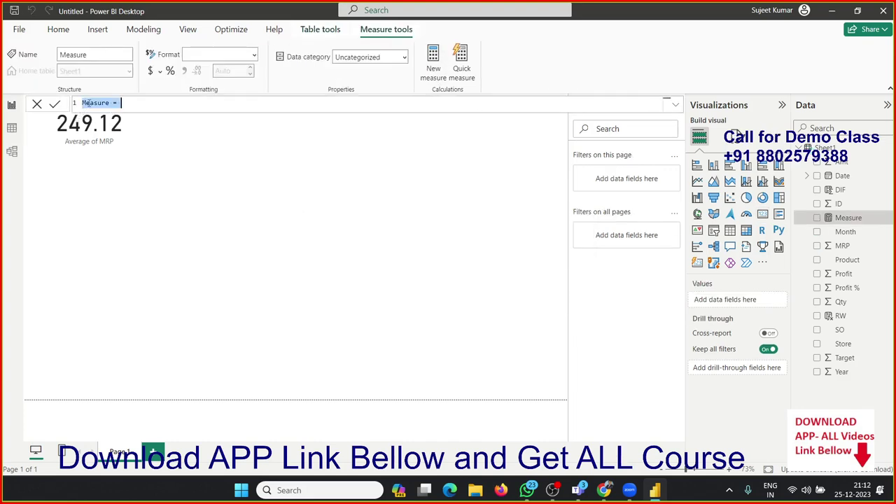
double_click(90, 102)
text(R)
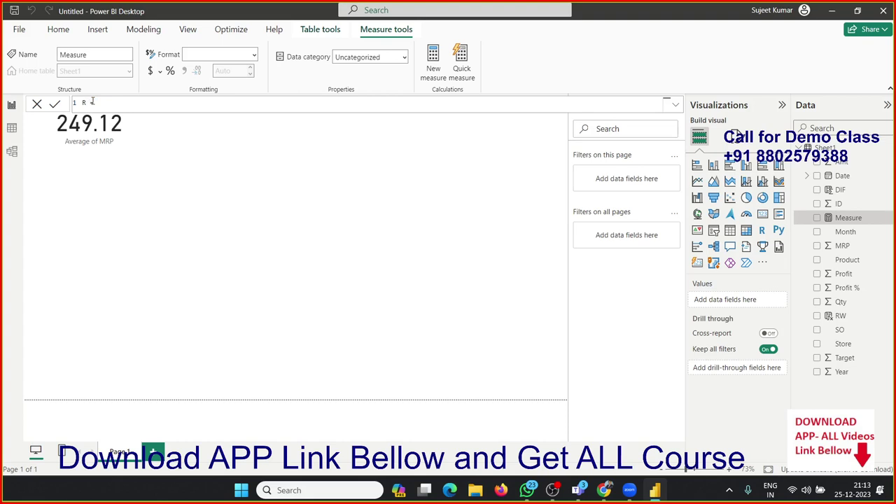
key(BackSpace)
text(A)
text(vg)
text(_AMT = )
text(a)
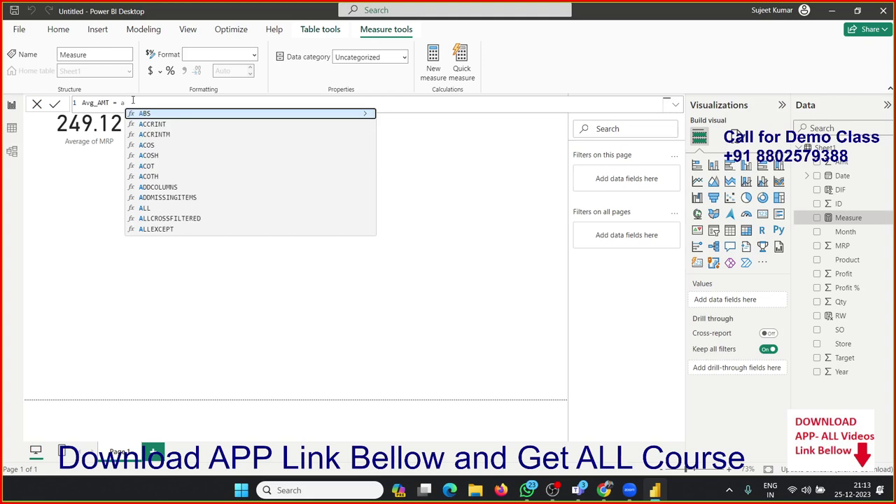
text(v)
key(Down)
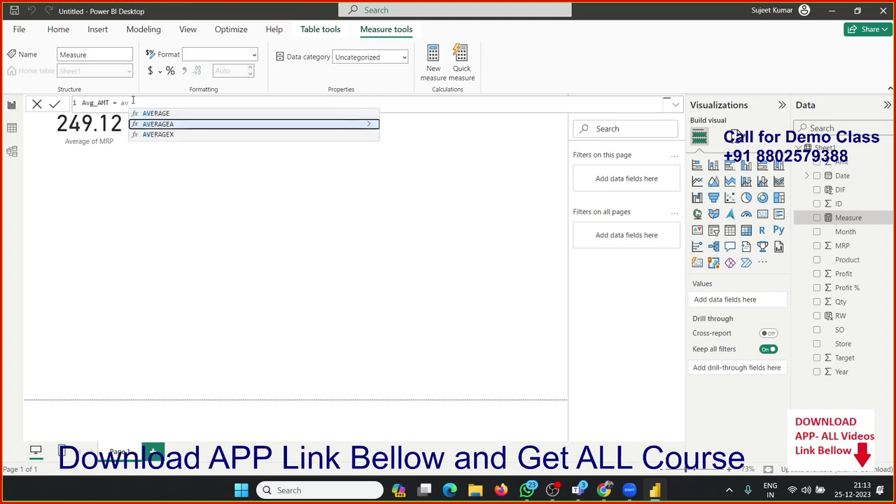
key(Tab)
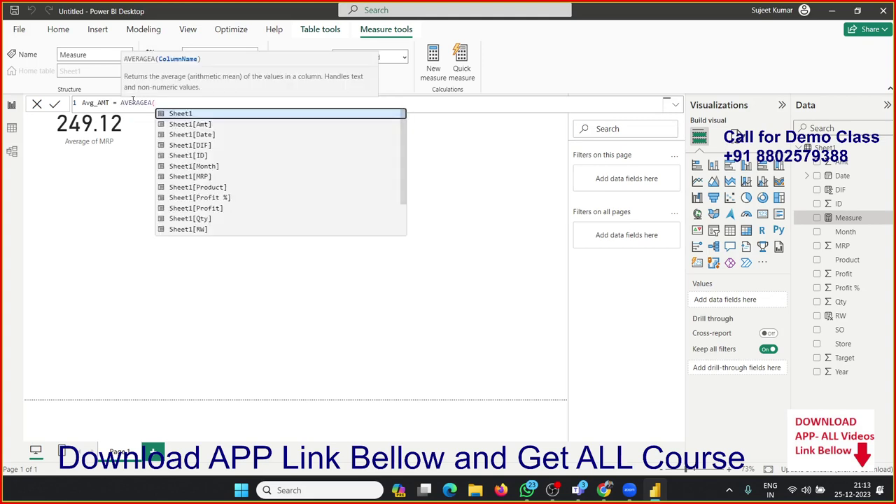
key(Down)
key(Down)
key(Down)
key(Down)
key(Down)
key(Up)
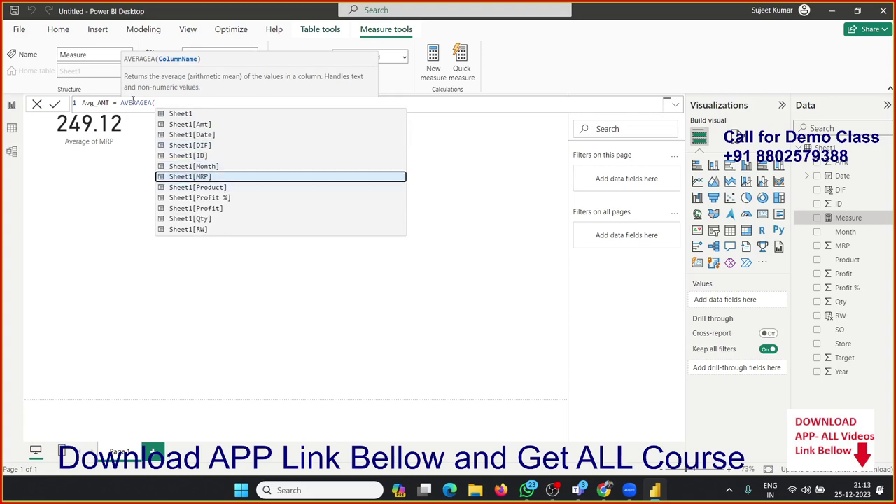
key(Tab)
text()*)
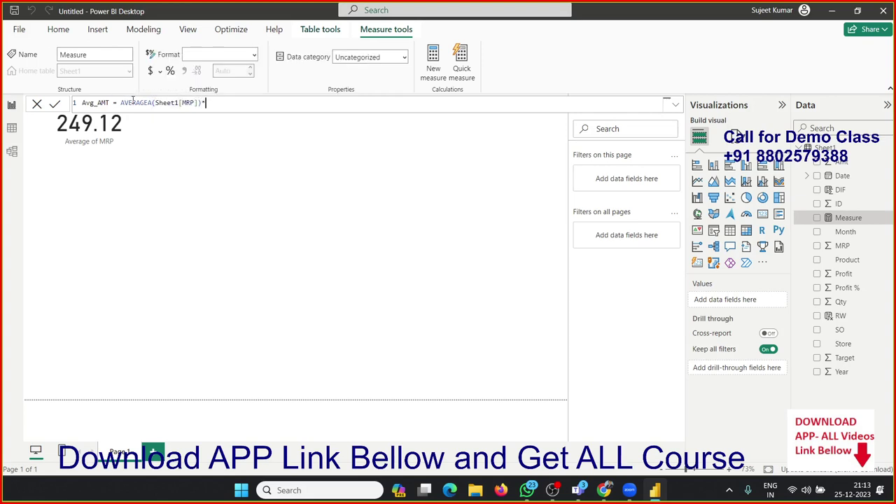
text(summ)
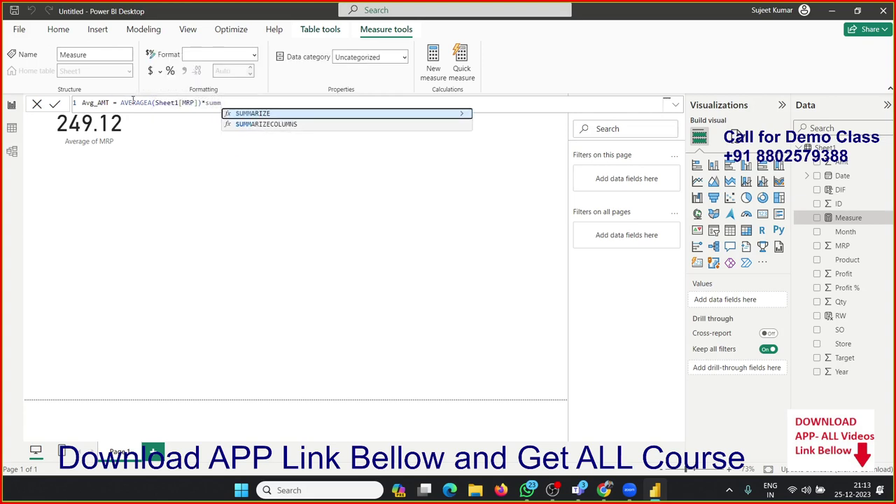
key(BackSpace)
key(Tab)
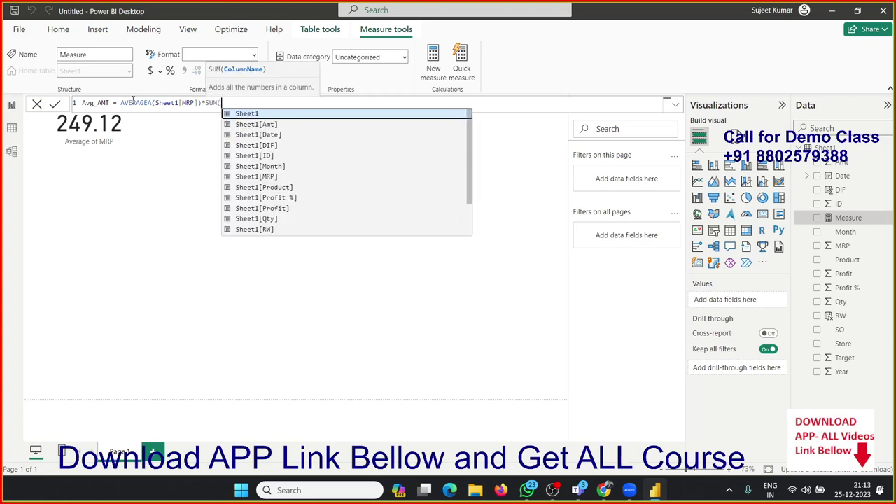
key(Down)
key(Down)
key(Down)
key(Down)
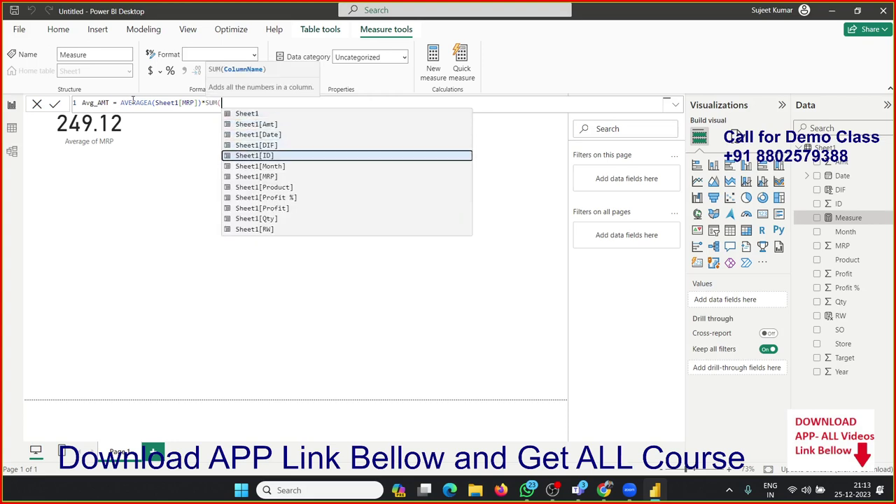
key(Up)
key(Down)
key(Down)
key(Down)
key(Down)
key(Down)
key(Down)
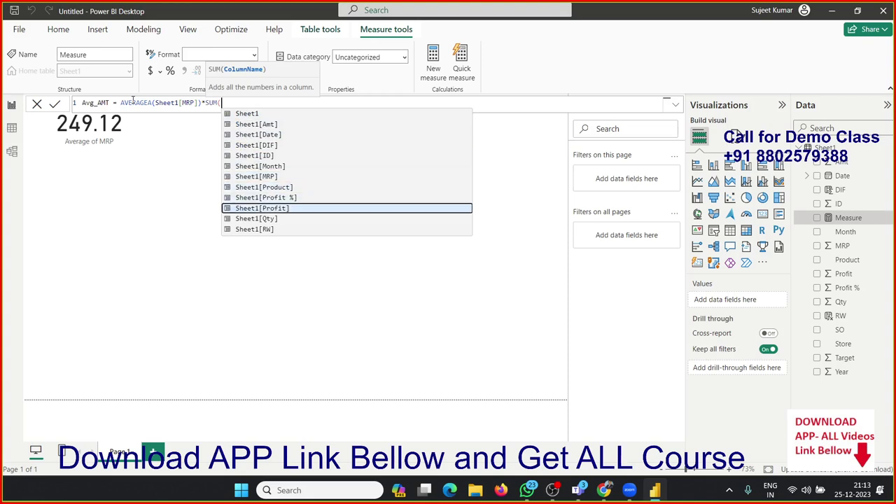
key(Down)
key(Tab)
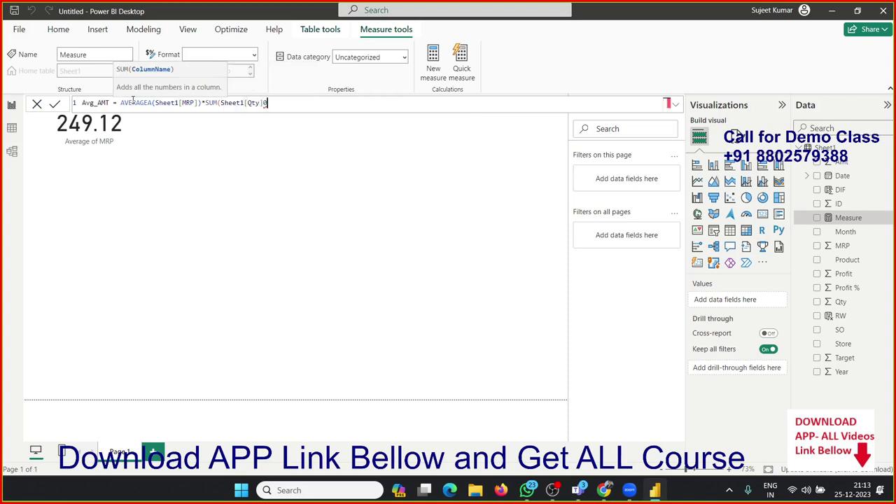
text())
key(Return)
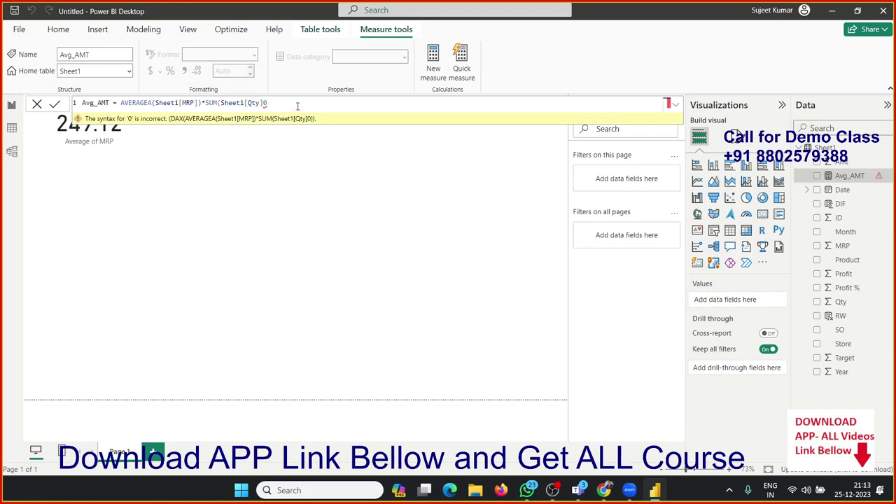
Fix the Avg_AMT syntax error by removing the stray 0 and extra parenthesis.
key(BackSpace)
text())
text())
key(Return)
key(Left)
key(Delete)
key(BackSpace)
text())
key(Return)
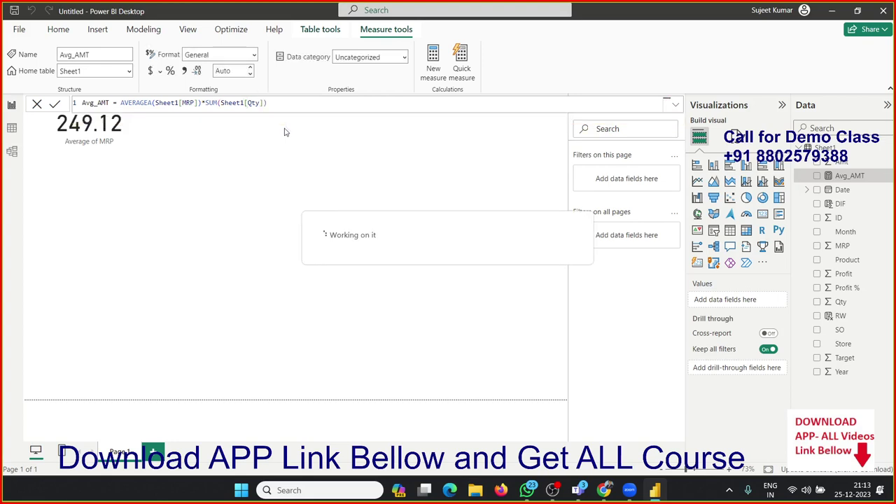
Replace Average of MRP on the card with the Avg_AMT measure, showing 121.40M.
click(247, 184)
click(114, 139)
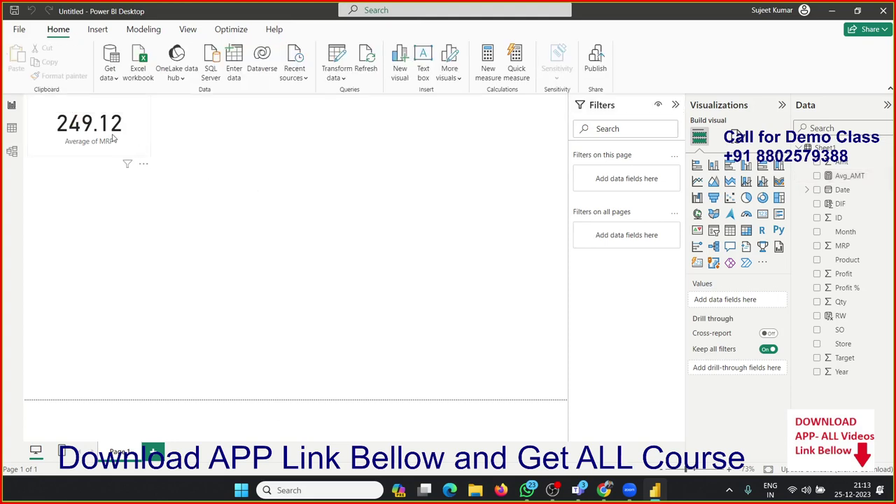
click(780, 300)
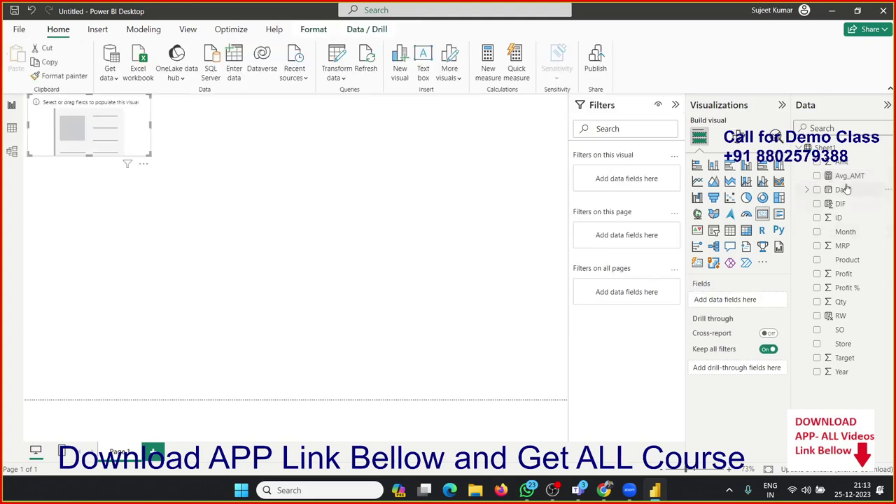
mouse_move(845, 177)
mouse_down()
mouse_move(778, 210)
mouse_move(122, 136)
mouse_up()
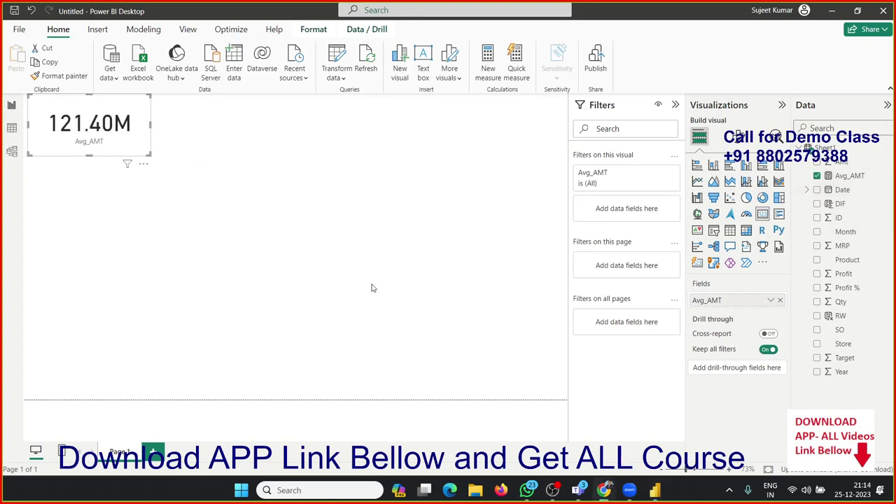
click(294, 254)
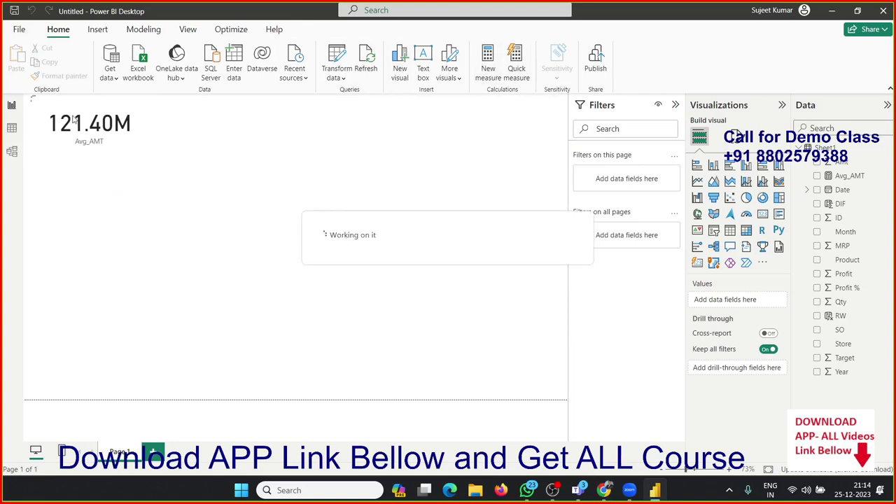
Define a Count measure as COUNTA(Sheet1[ID]).
double_click(102, 103)
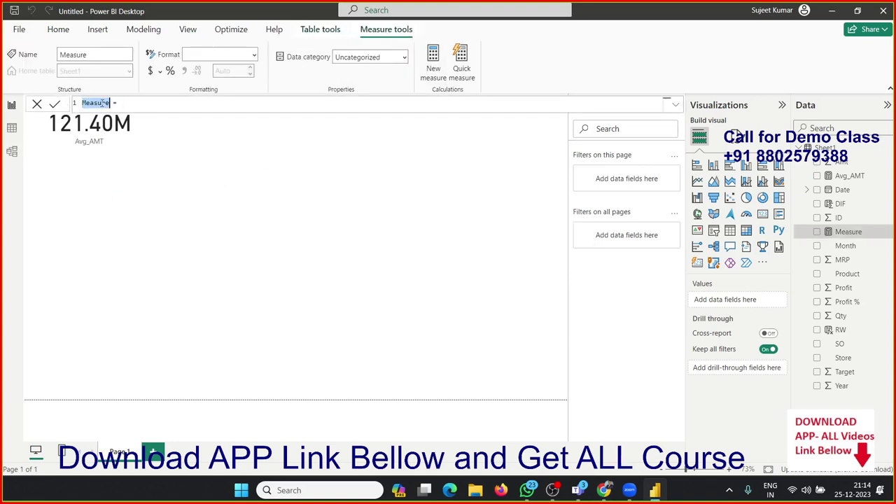
text(Count)
text(c)
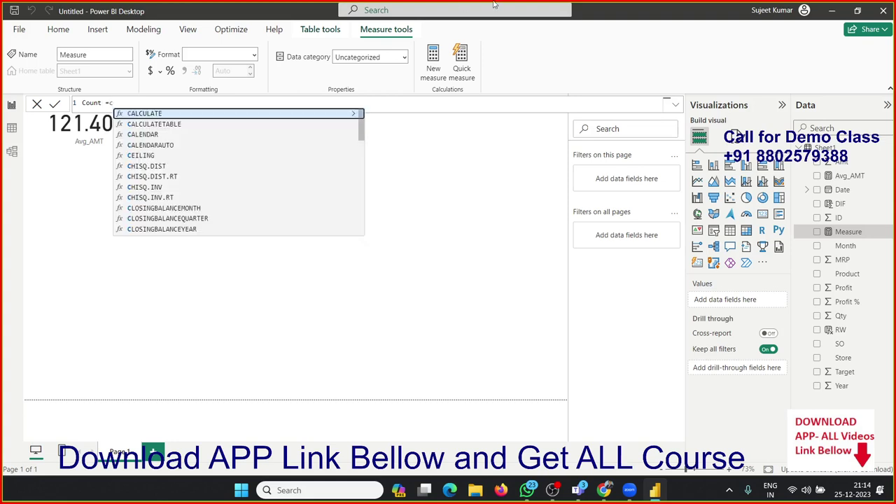
text(ou)
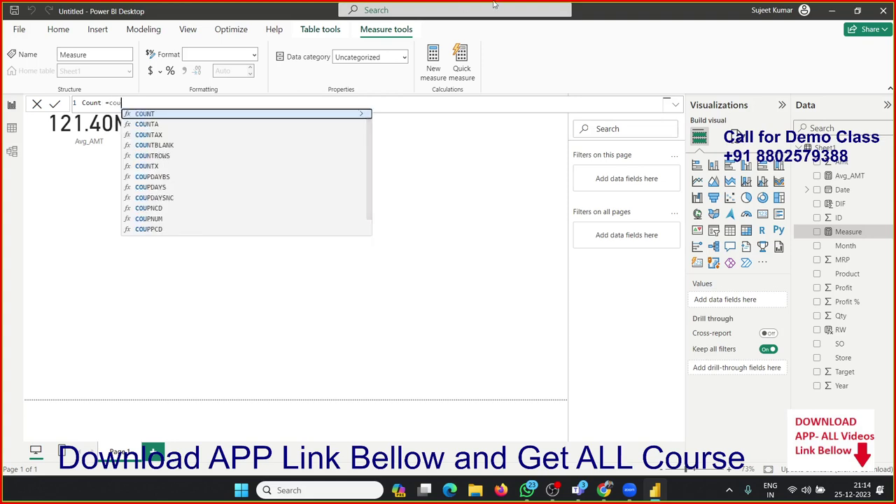
key(Down)
key(Tab)
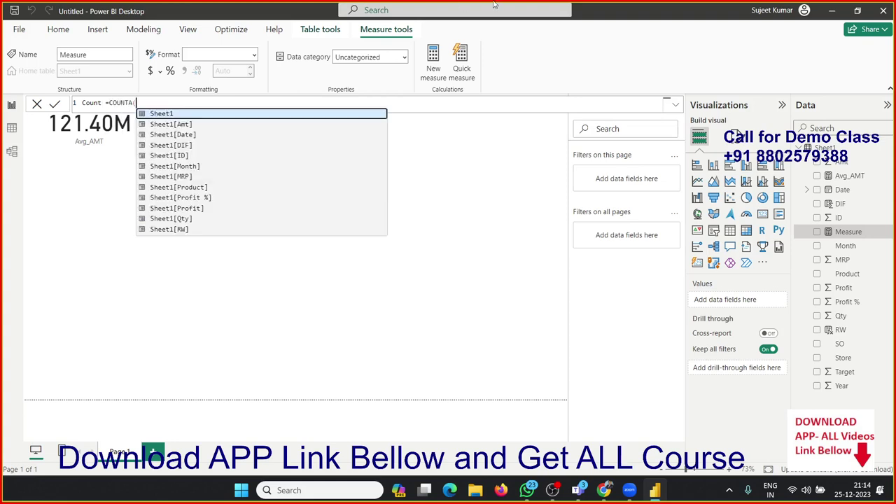
key(Down)
key(Down)
key(Down)
key(Down)
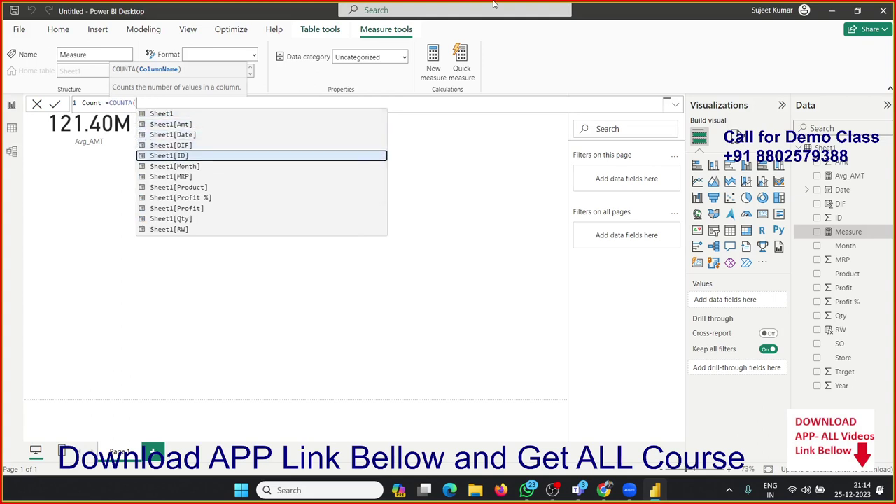
key(Tab)
text())
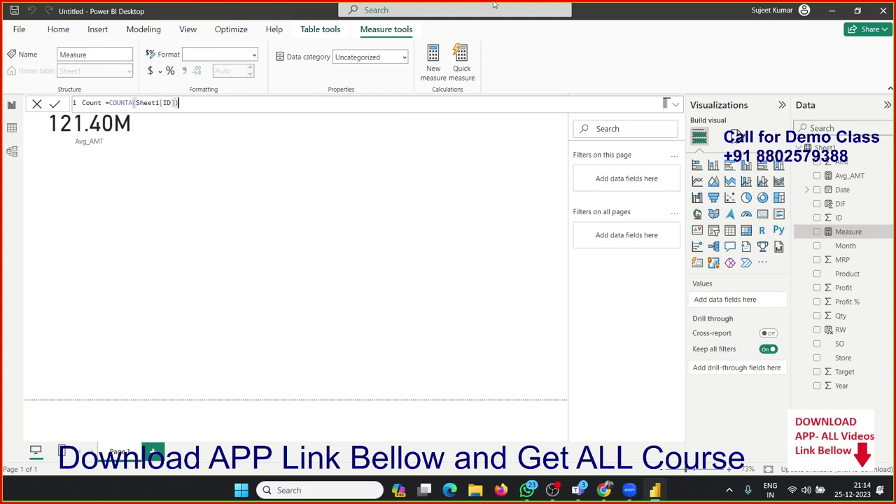
key(Return)
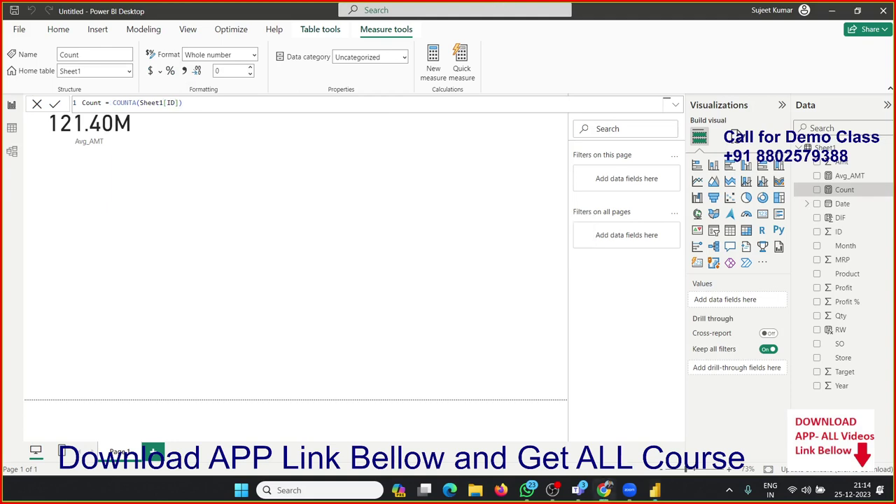
click(246, 197)
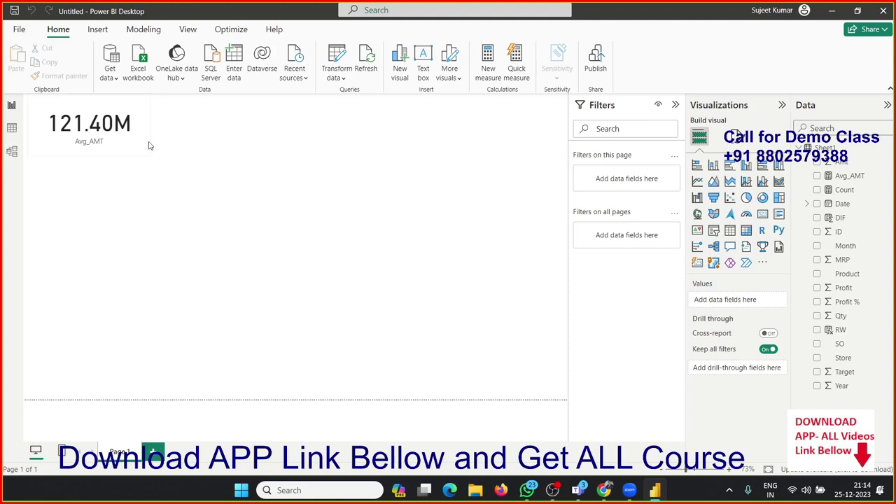
Place a second card beside the Avg_AMT card and begin a CB measure with COUNTROWS.
click(762, 213)
drag(133, 234, 268, 147)
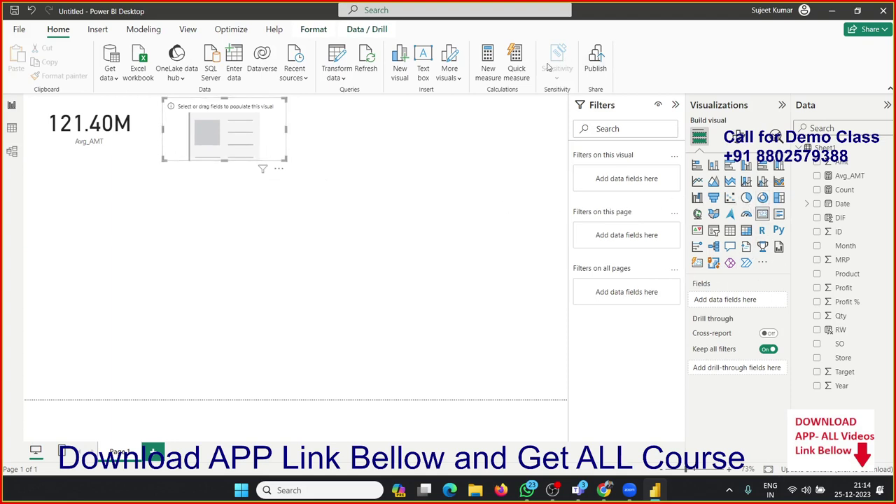
click(490, 67)
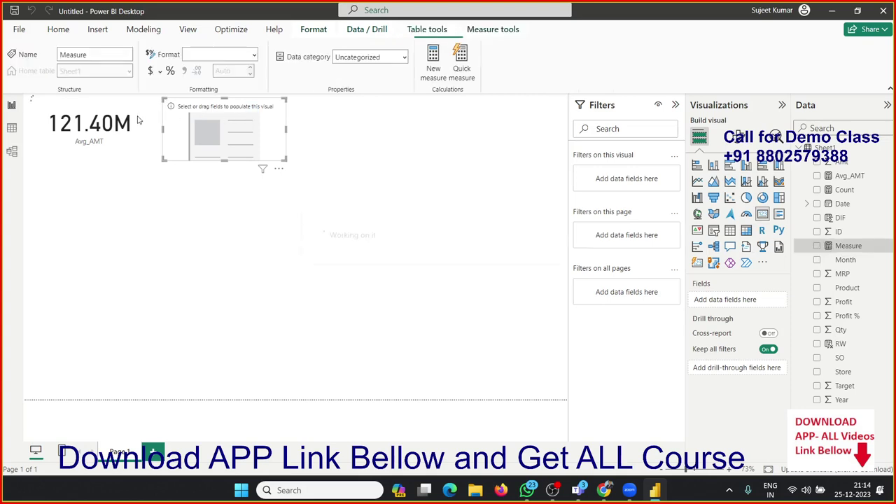
double_click(102, 102)
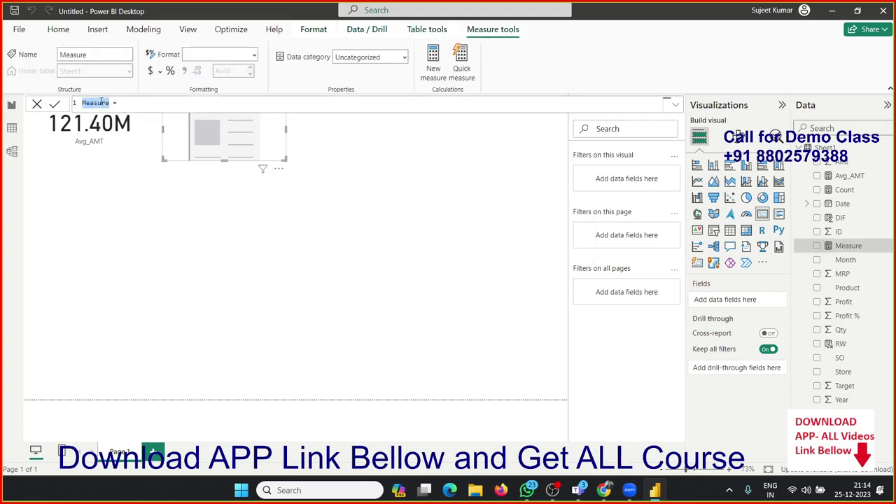
text(CB=)
text( coun)
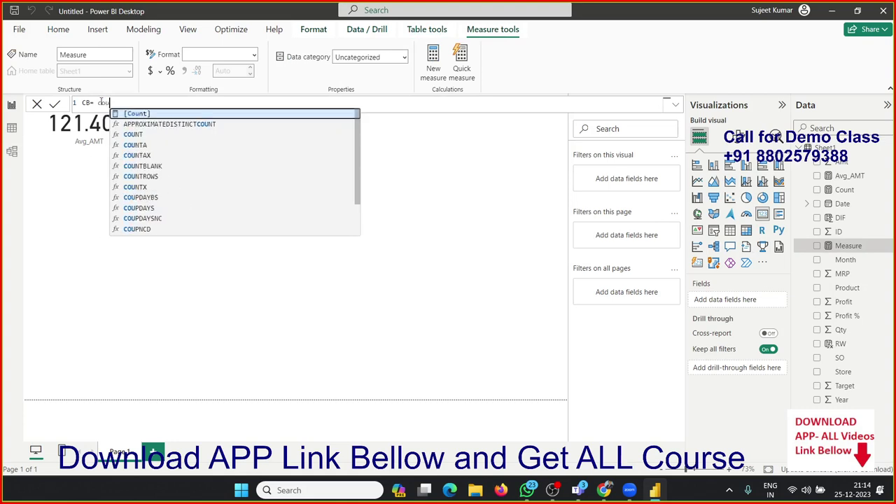
key(Down)
key(Down)
key(Down)
key(Down)
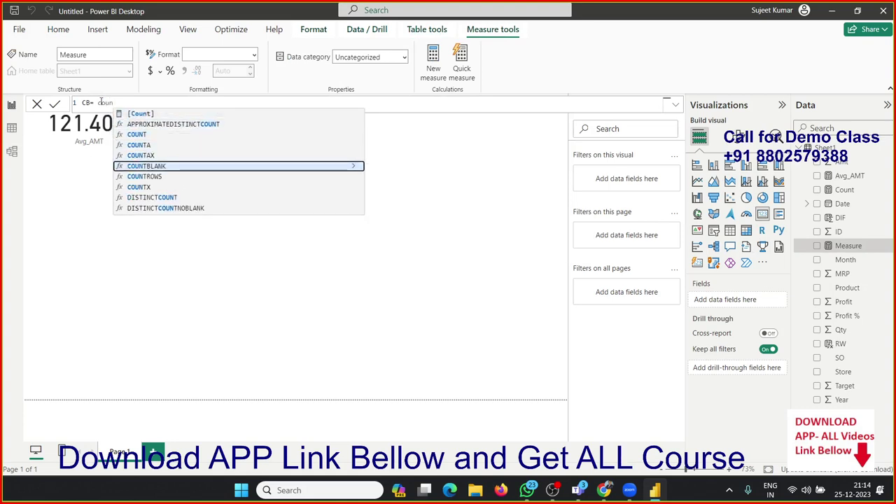
key(Down)
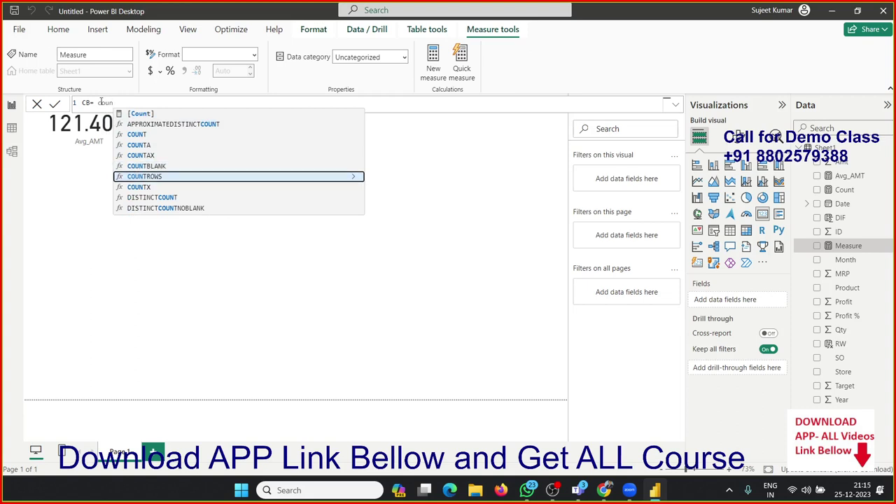
key(Up)
key(Down)
key(Tab)
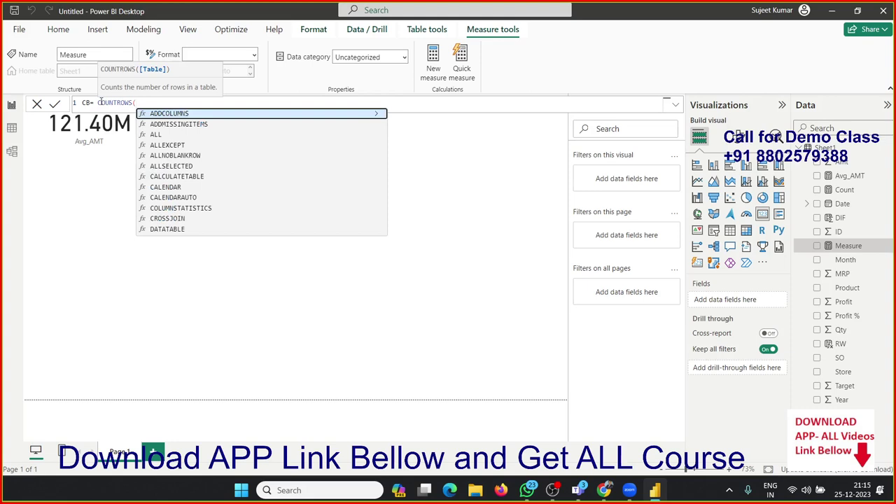
Complete CB = COUNTROWS(Sheet1) and show it in the new card as 9650.
text(id)
key(BackSpace)
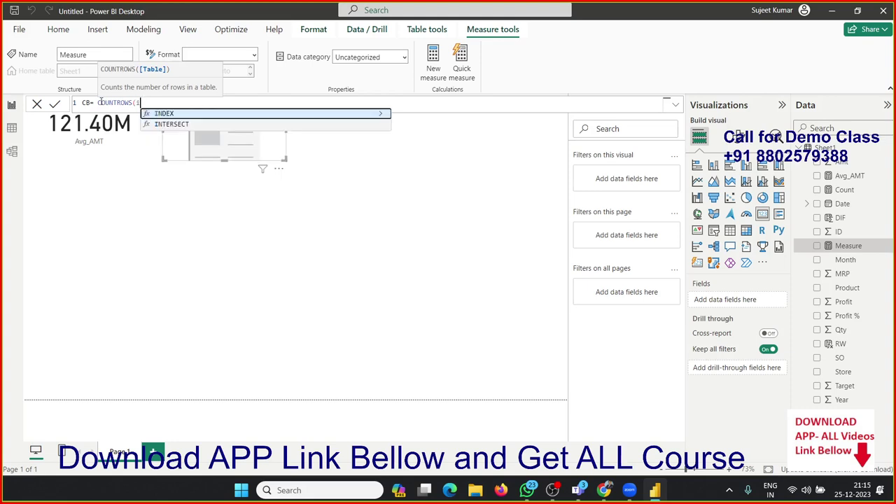
key(BackSpace)
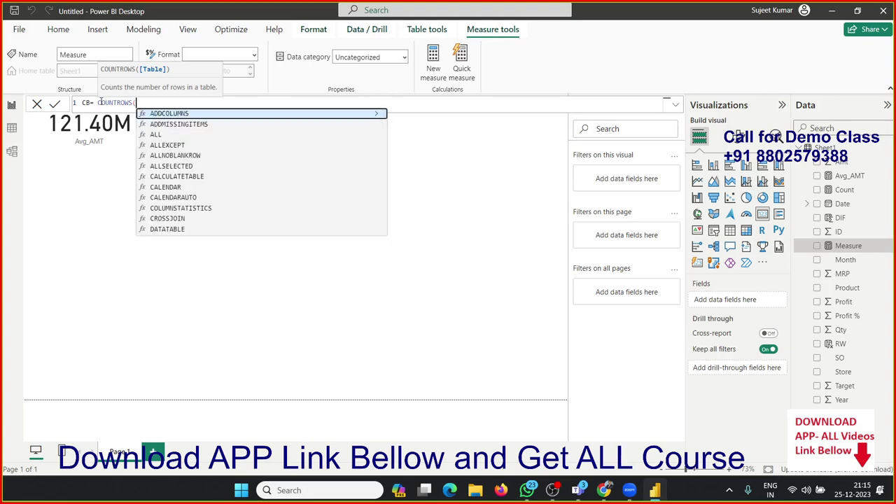
text(shSheet1))
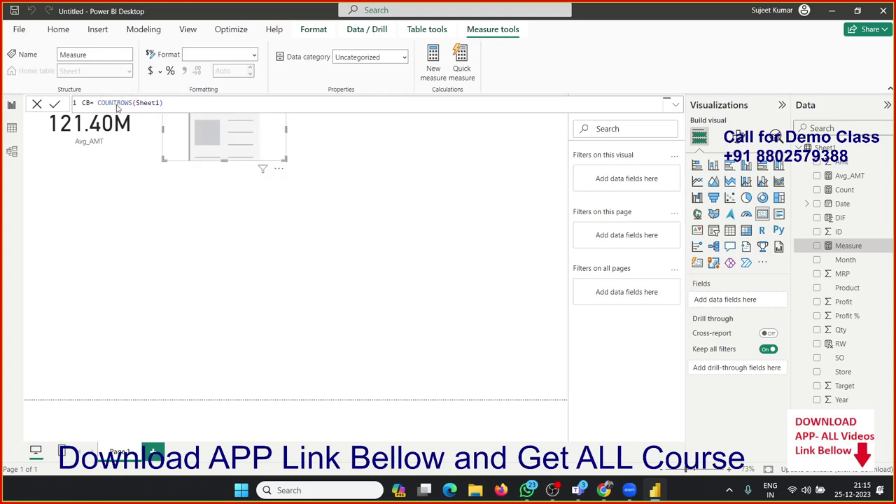
key(Return)
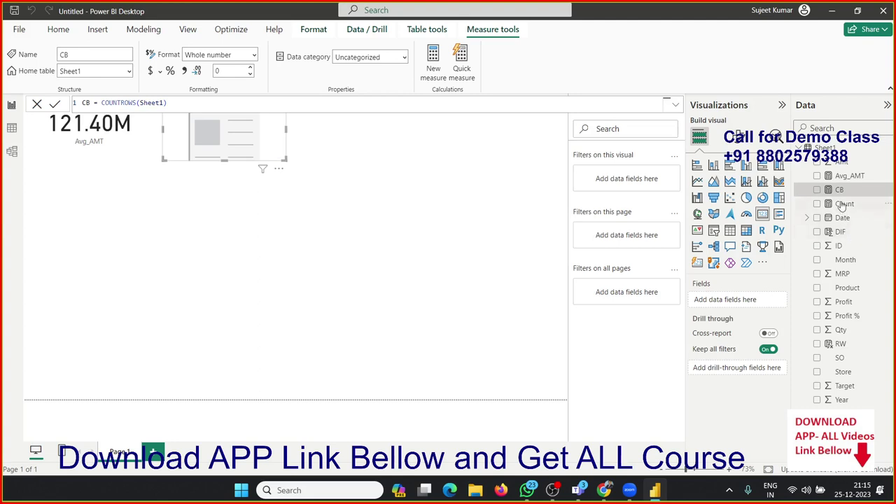
drag(841, 195, 231, 136)
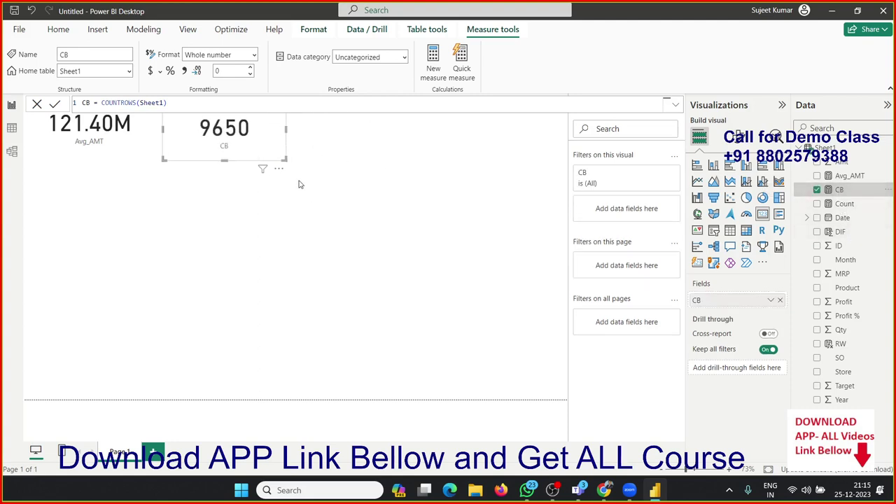
click(365, 234)
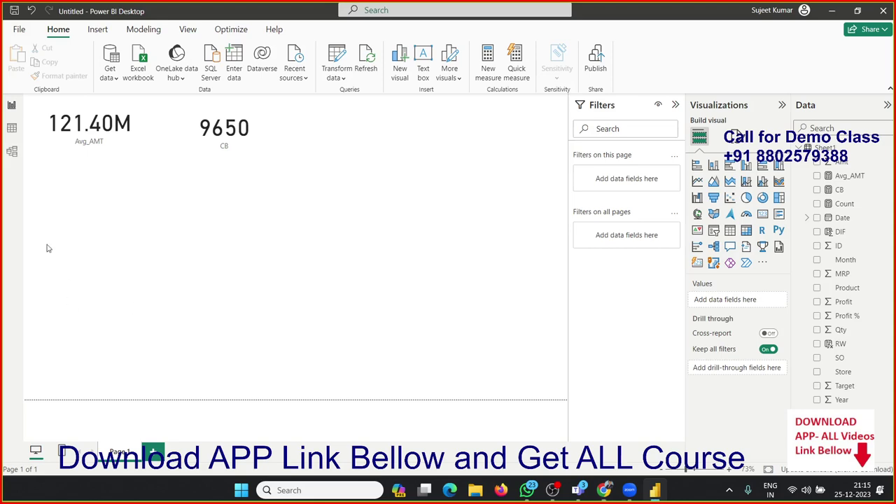
Inspect the SO column in the Sheet1 data table, then return to the report.
click(11, 133)
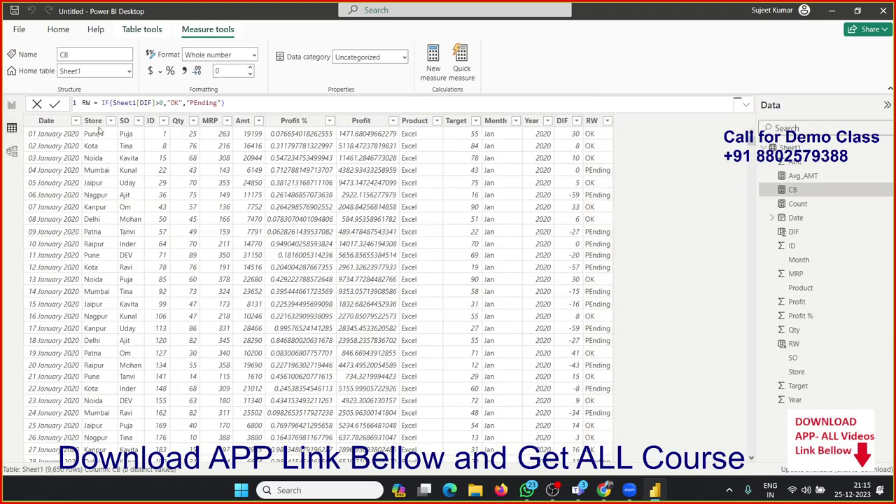
click(124, 122)
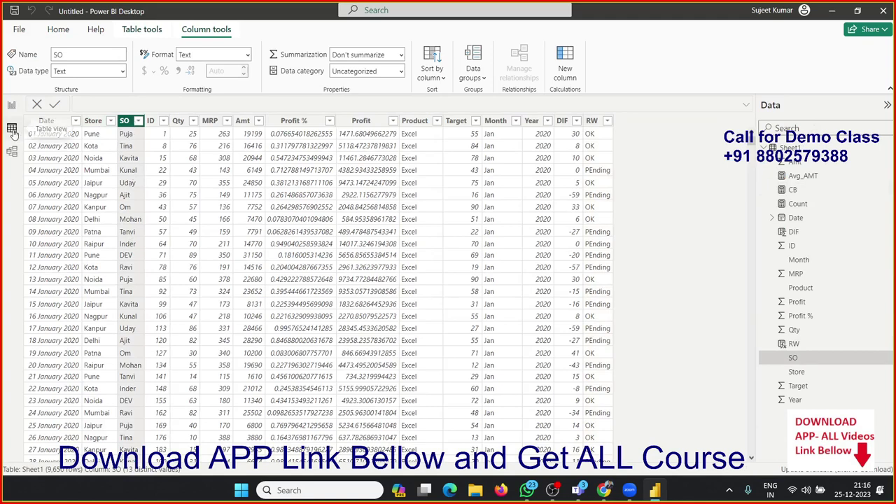
click(11, 105)
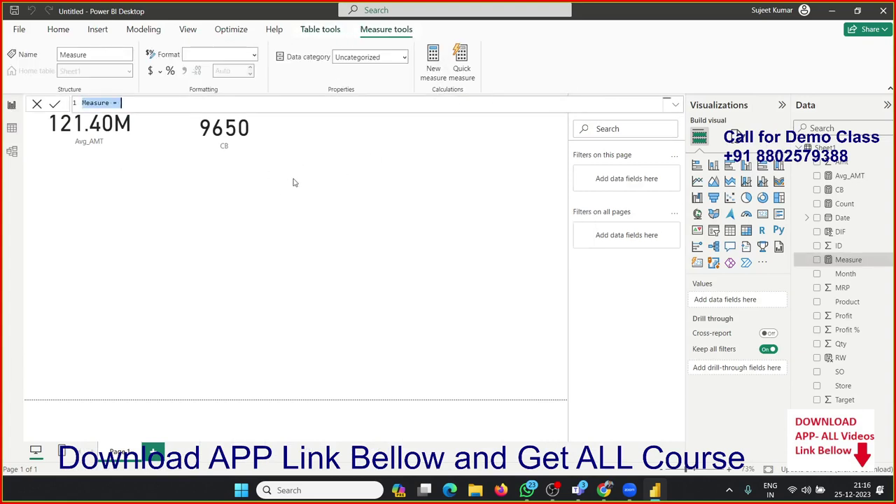
Rename the new measure to Head_Count.
double_click(100, 103)
text(HEa)
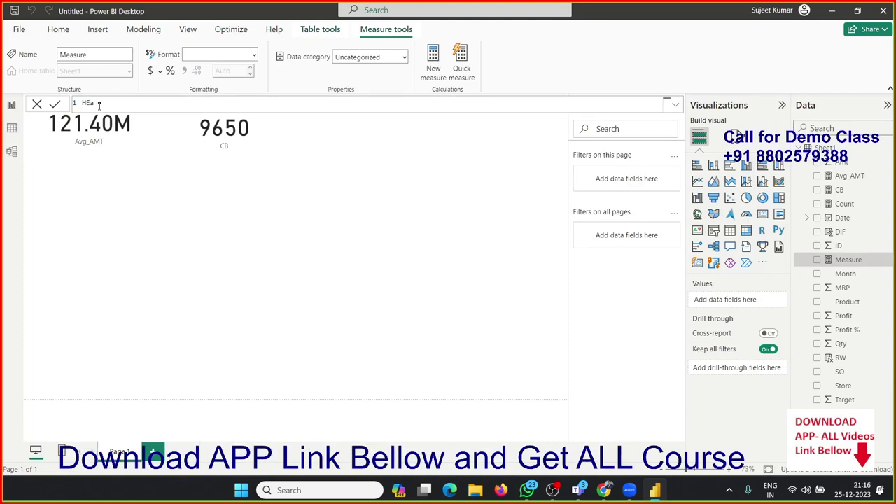
key(BackSpace)
key(BackSpace)
text(ead )
text(Copunt)
key(BackSpace)
key(BackSpace)
key(BackSpace)
text(nt =)
text(cou)
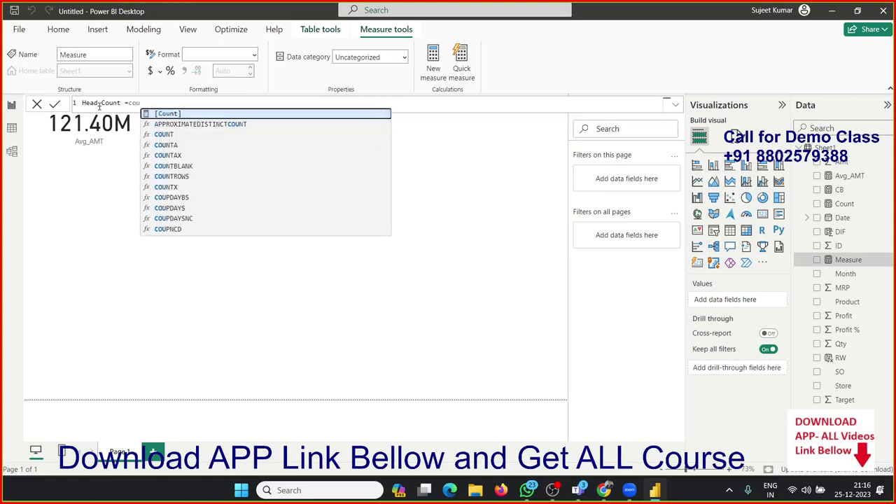
Define Head_Count as DISTINCTCOUNT(Sheet1[SO]).
key(Down)
key(Down)
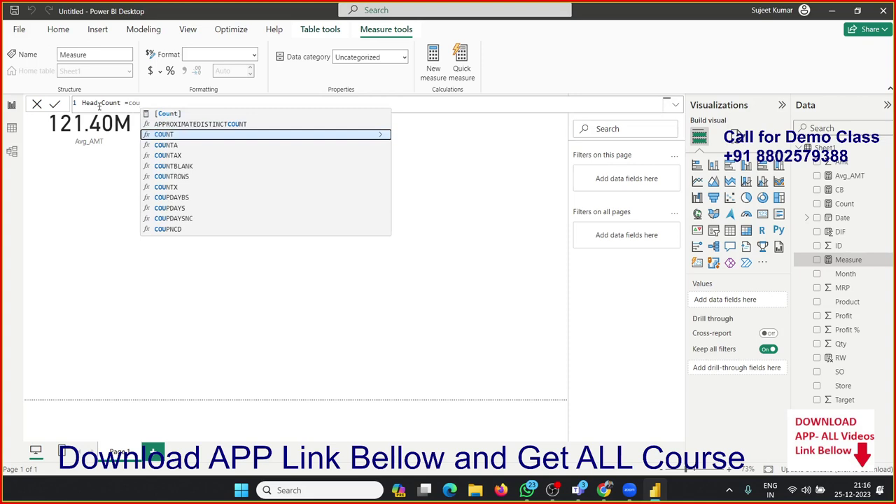
key(BackSpace)
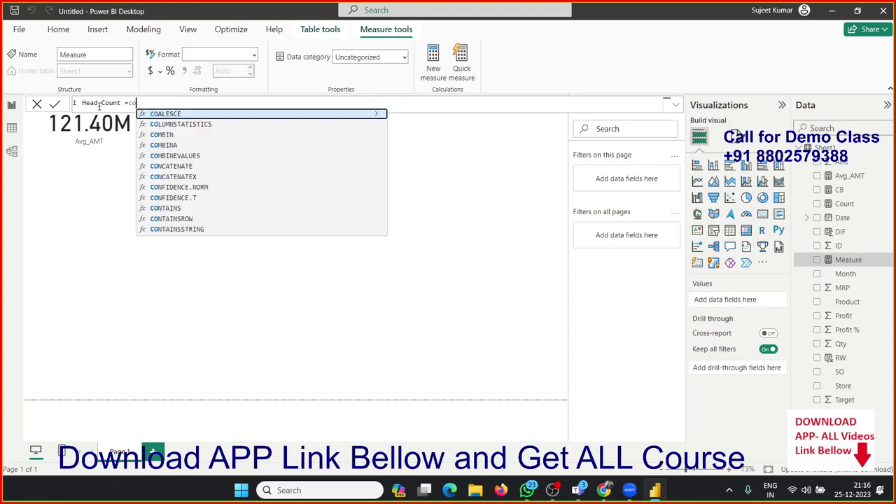
key(BackSpace)
key(BackSpace)
text(dis)
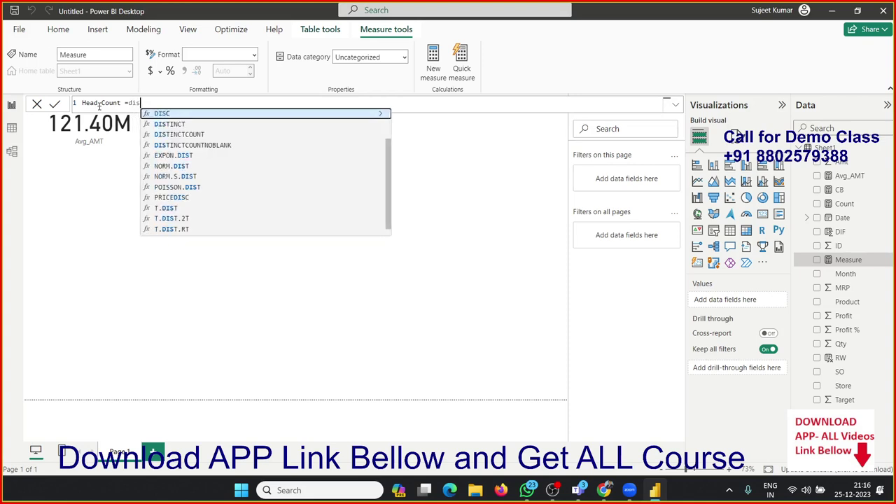
key(Down)
key(Down)
key(Tab)
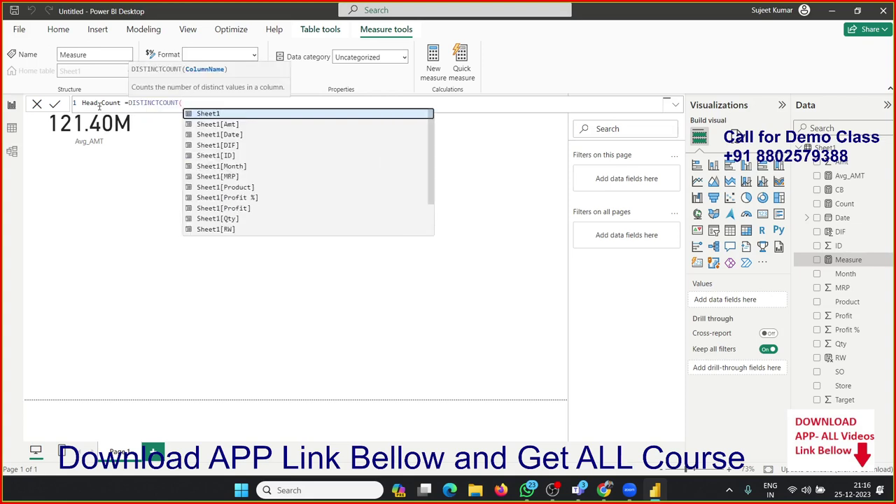
key(Down)
key(Down)
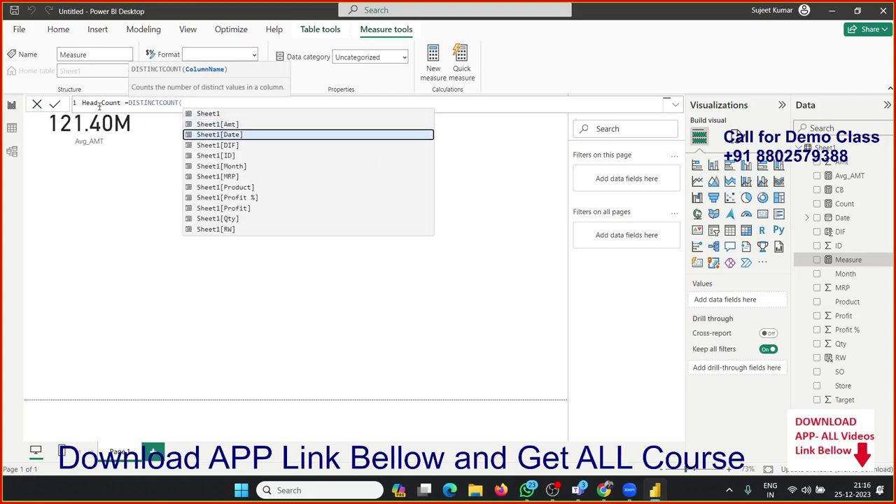
key(Down)
key(Down)
key(Down)
key(Down)
key(Down)
key(Down)
key(Down)
key(Down)
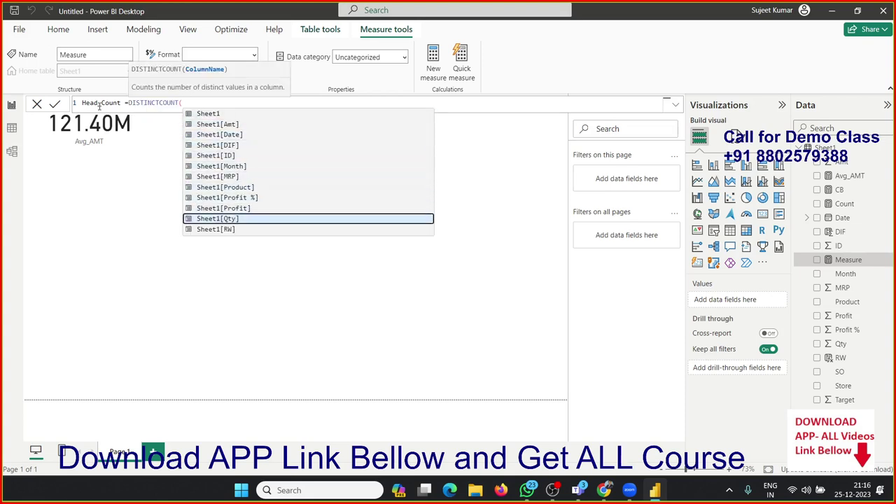
key(Down)
key(Down)
key(Down)
key(Up)
key(Tab)
text())
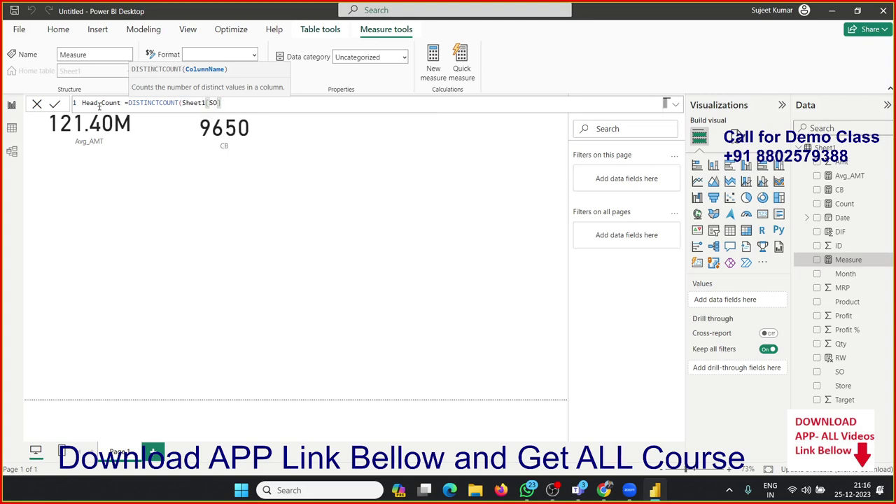
key(Return)
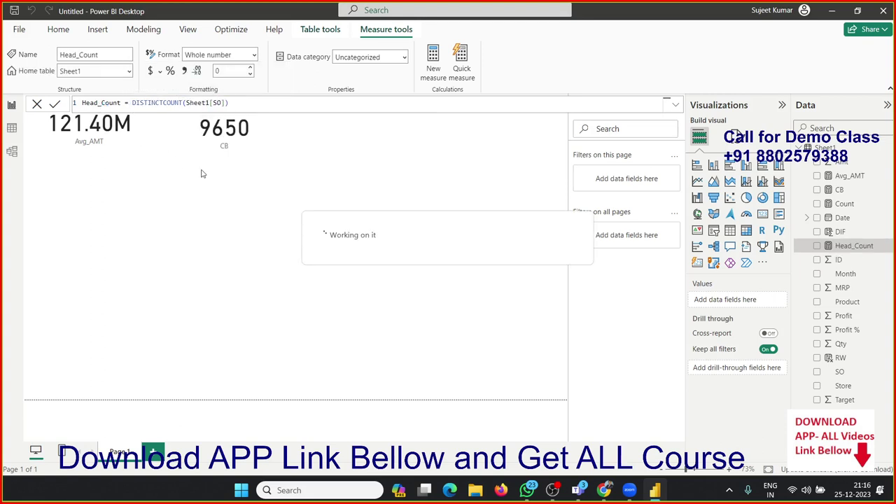
Add a card visual showing the Head_Count measure, which displays 13.
click(763, 214)
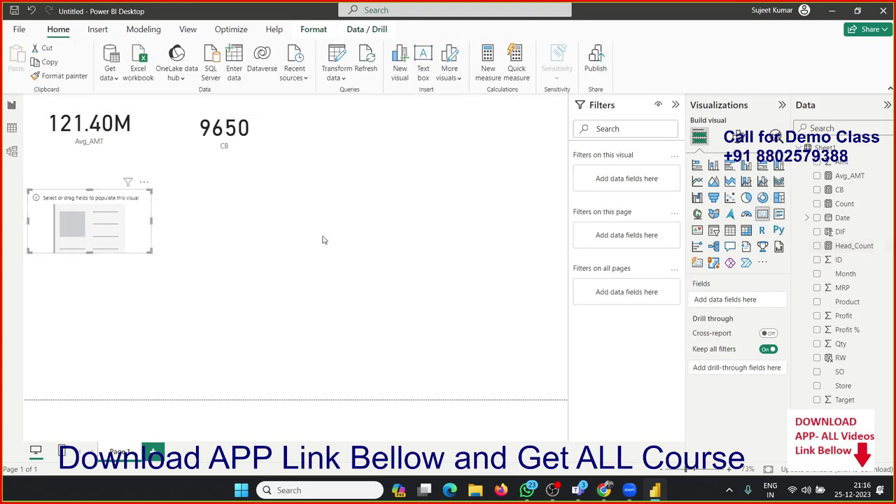
mouse_move(856, 246)
mouse_down()
mouse_move(144, 232)
mouse_move(376, 141)
mouse_up()
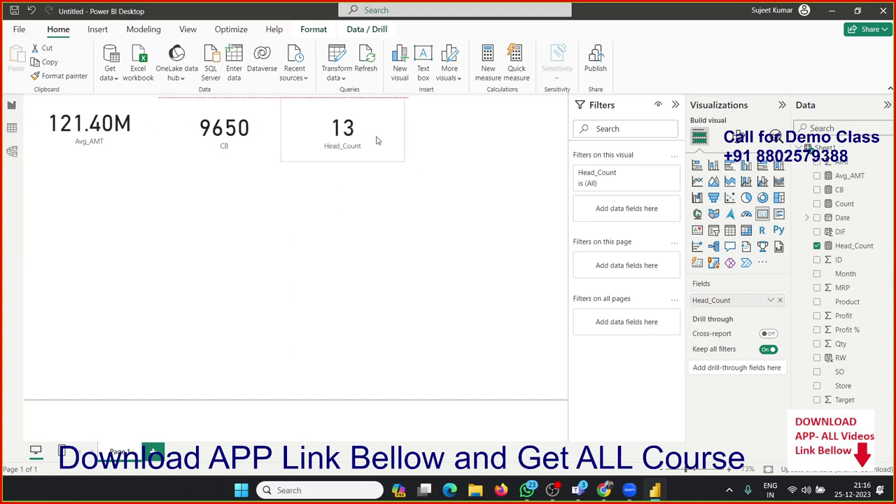
click(347, 256)
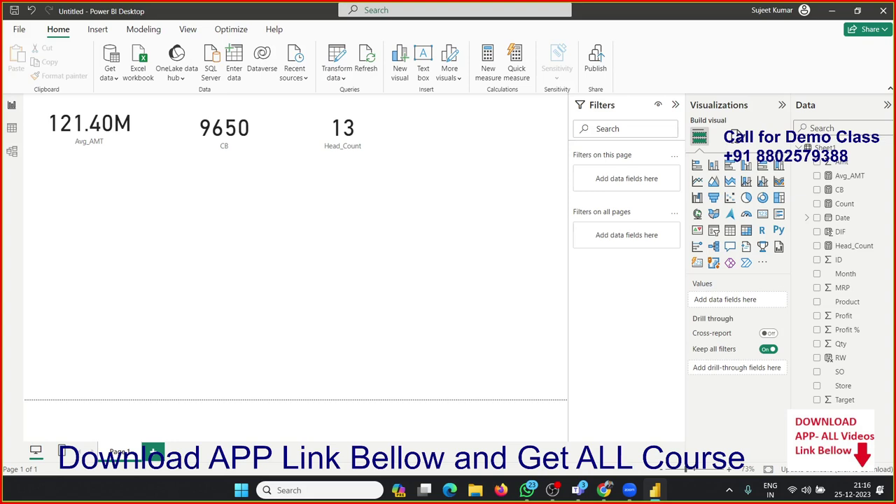
click(336, 155)
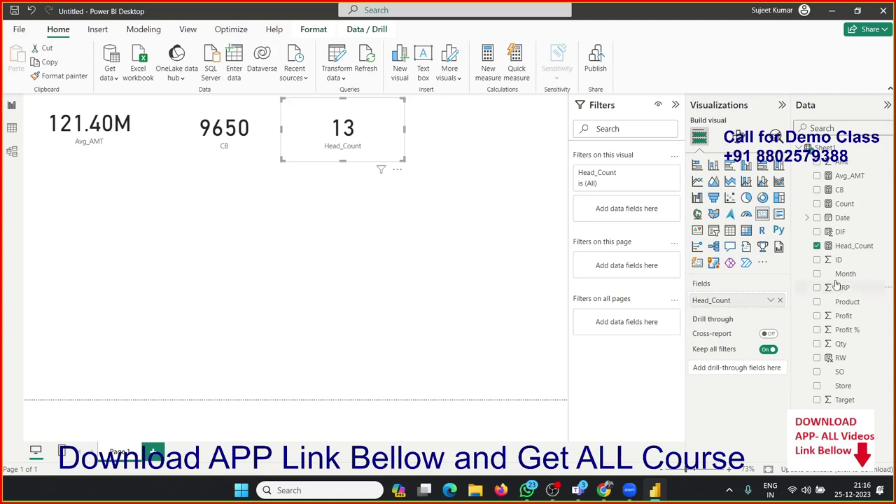
Rewrite the Head_Count formula as DISTINCTCOUNTNOBLANK(Sheet1[SO]); the card still shows 13.
click(853, 246)
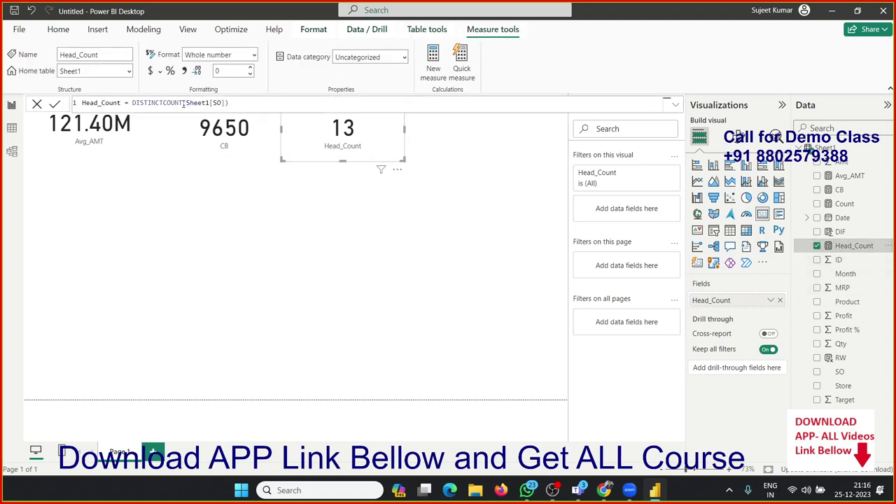
click(184, 103)
text(d)
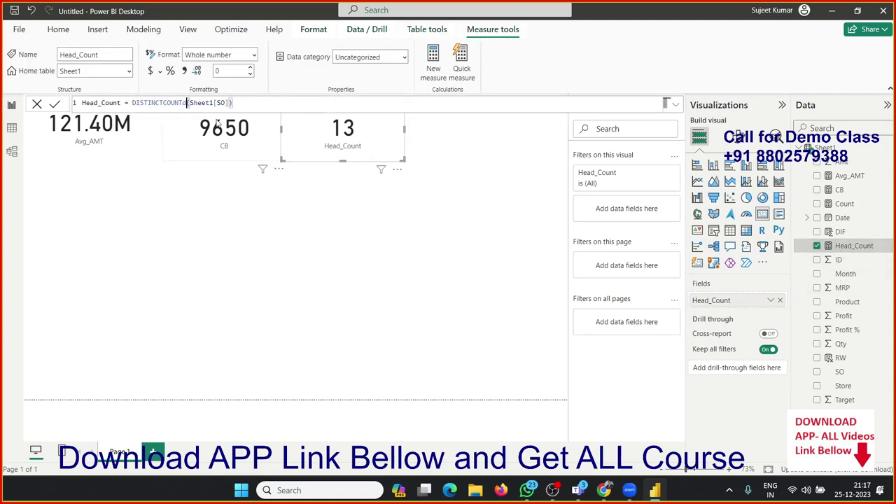
text(is)
key(BackSpace)
key(BackSpace)
key(BackSpace)
key(BackSpace)
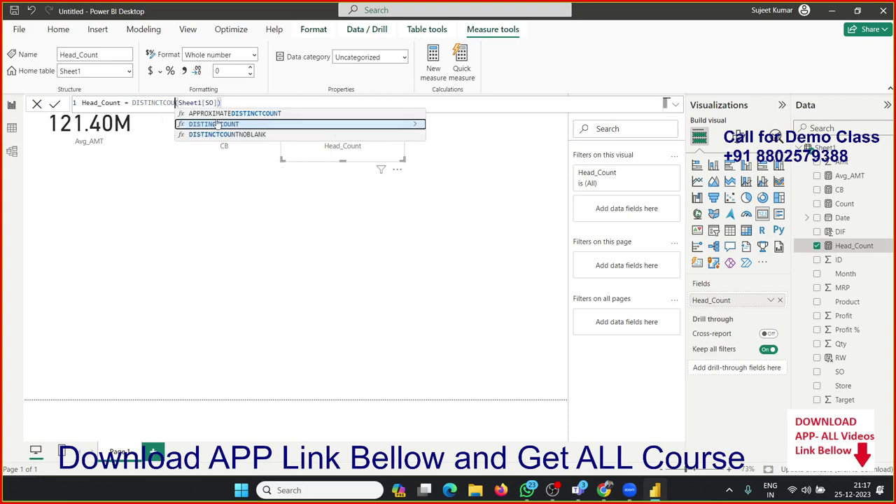
key(BackSpace)
key(BackSpace)
key(BackSpace)
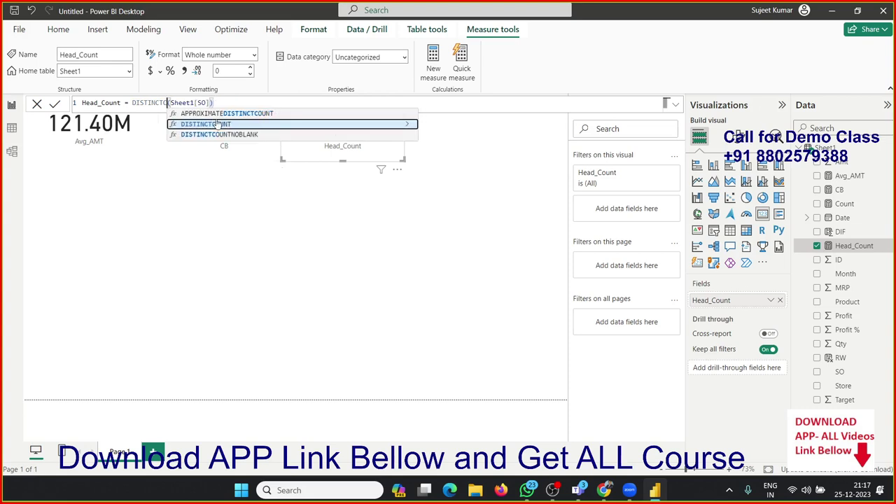
key(Down)
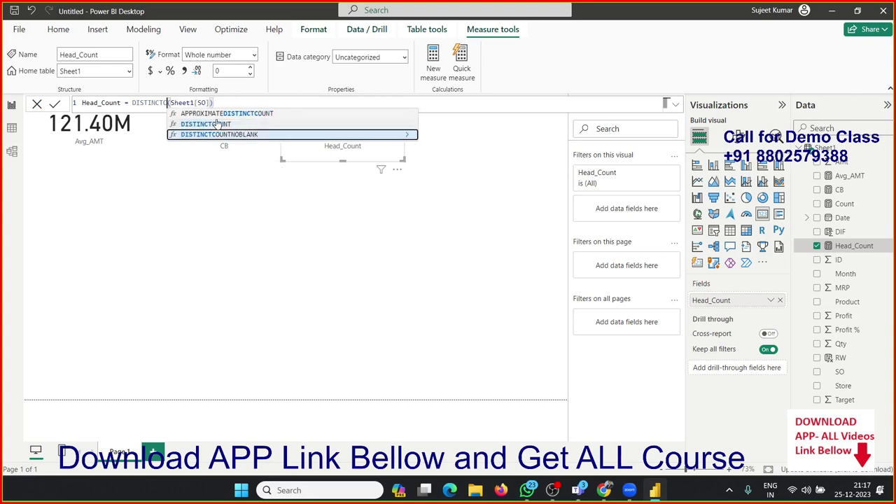
key(Tab)
key(Return)
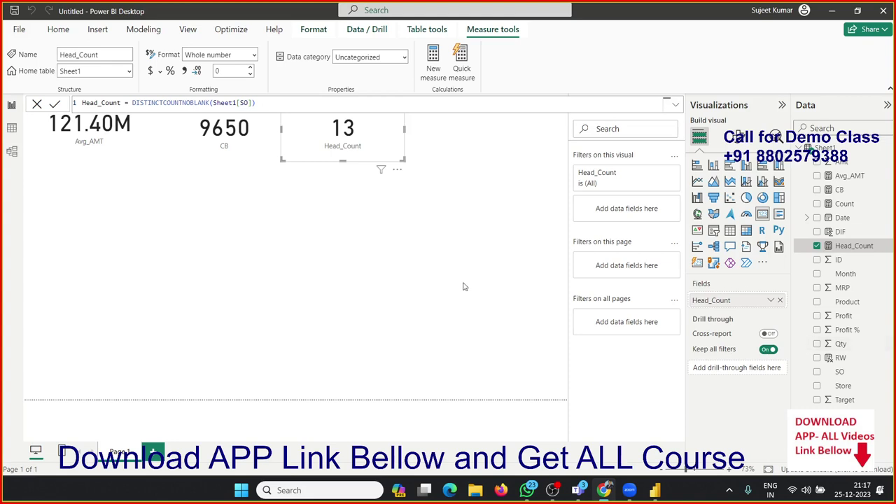
click(132, 282)
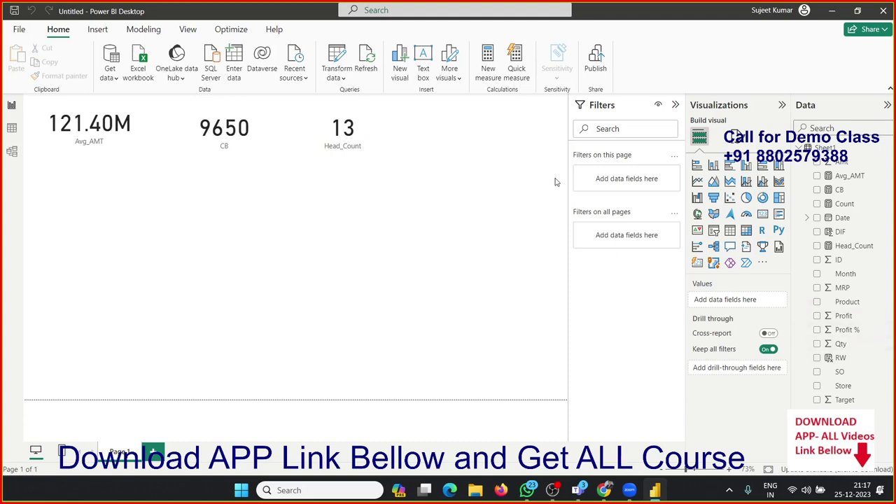
Start a new measure named >50 with a CALCULATE(SUM( formula.
click(490, 72)
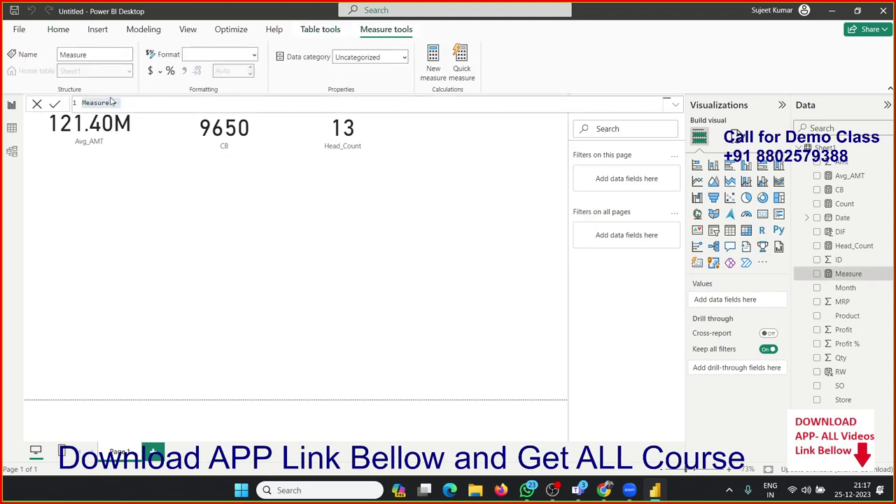
double_click(105, 103)
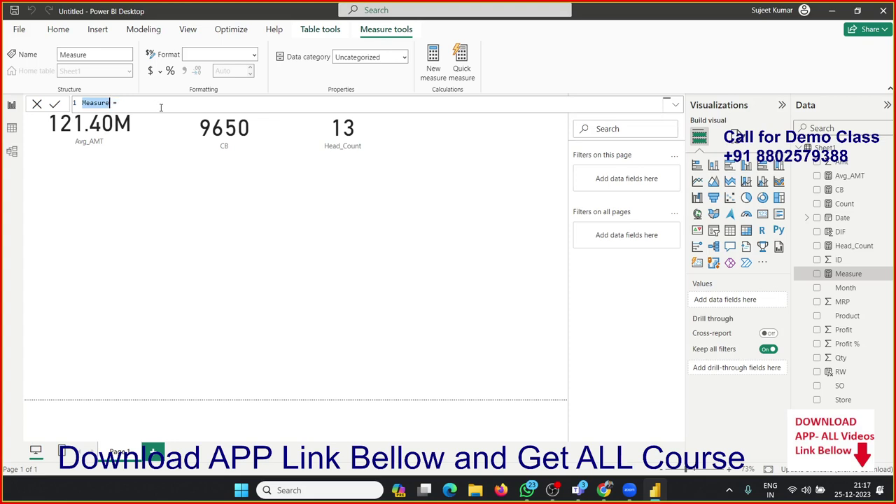
text(>50 =)
text(cal)
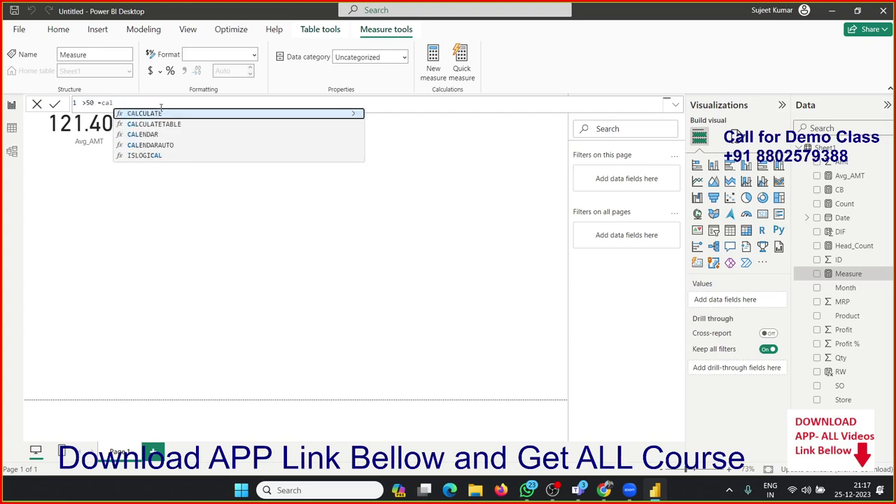
key(Tab)
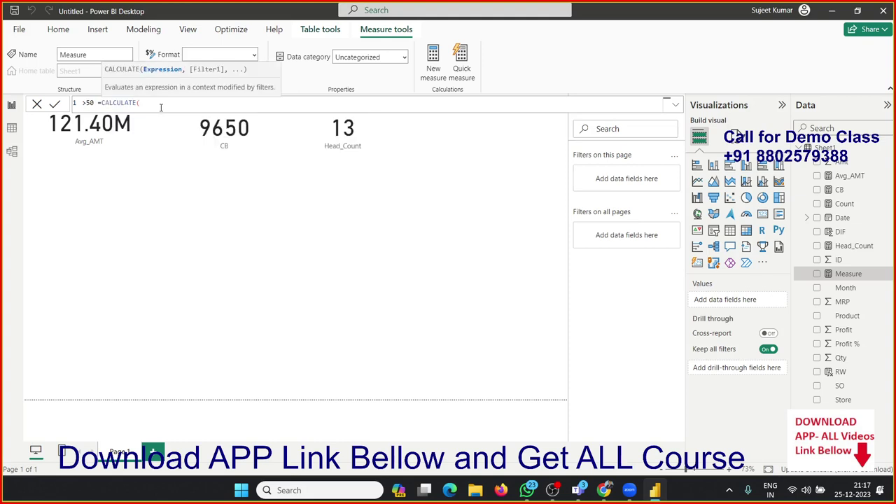
text(sum)
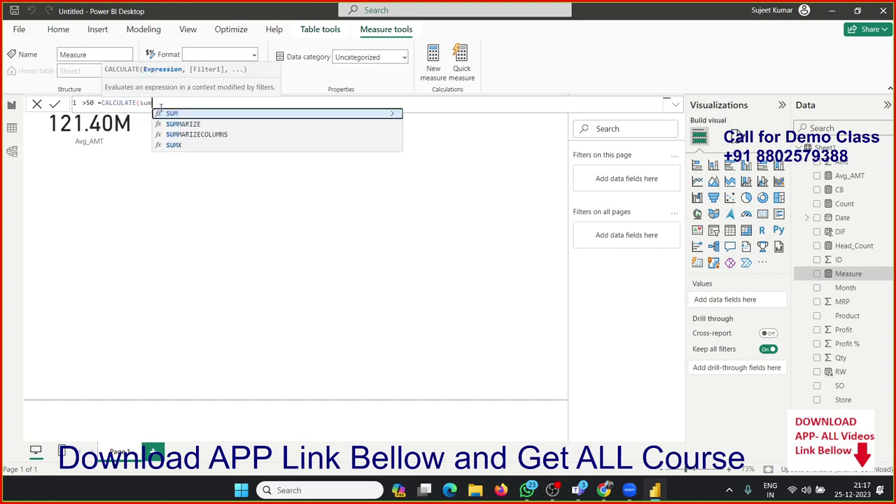
key(Tab)
Browse the Sheet1 column suggestions for the sum, then commit the unfinished >50 formula.
key(Down)
key(Down)
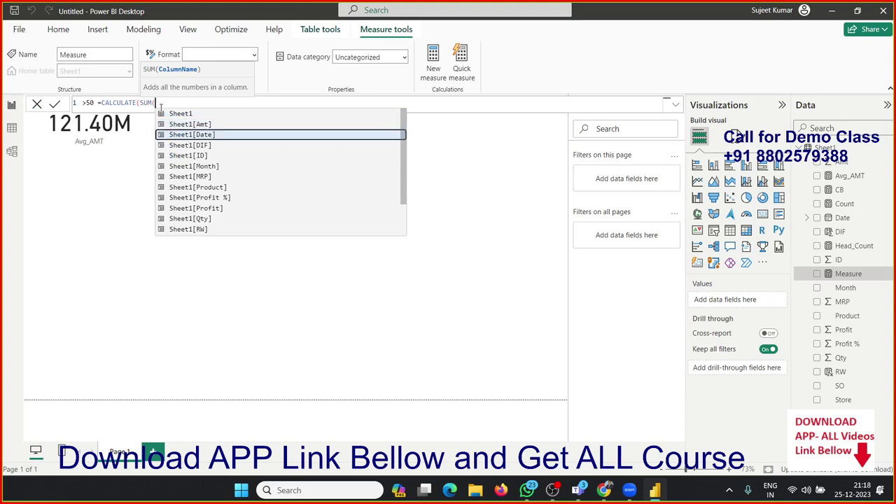
key(Down)
key(Down)
key(Down)
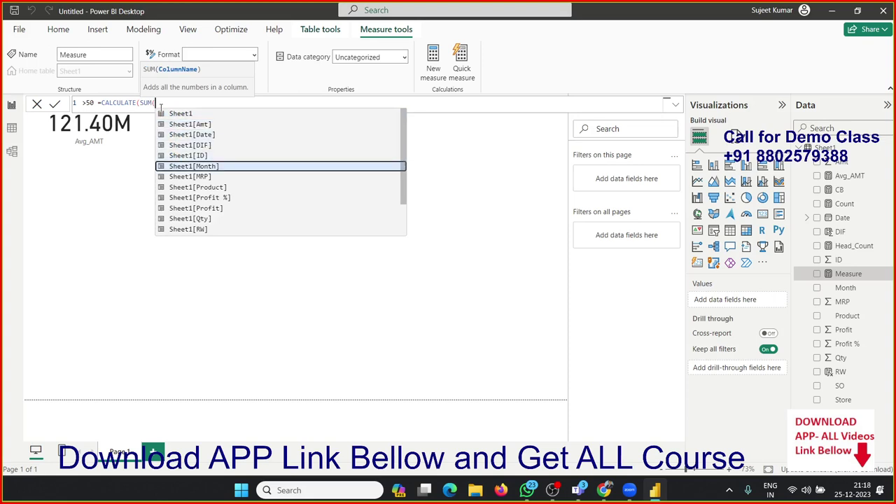
key(Down)
key(Down)
key(Down)
key(Down)
key(Down)
key(Down)
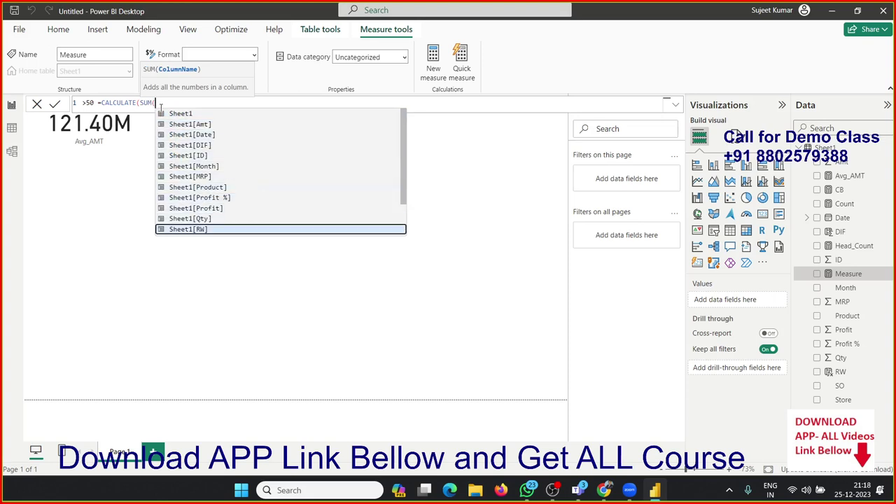
key(Down)
key(Down)
key(Down)
key(Down)
key(Up)
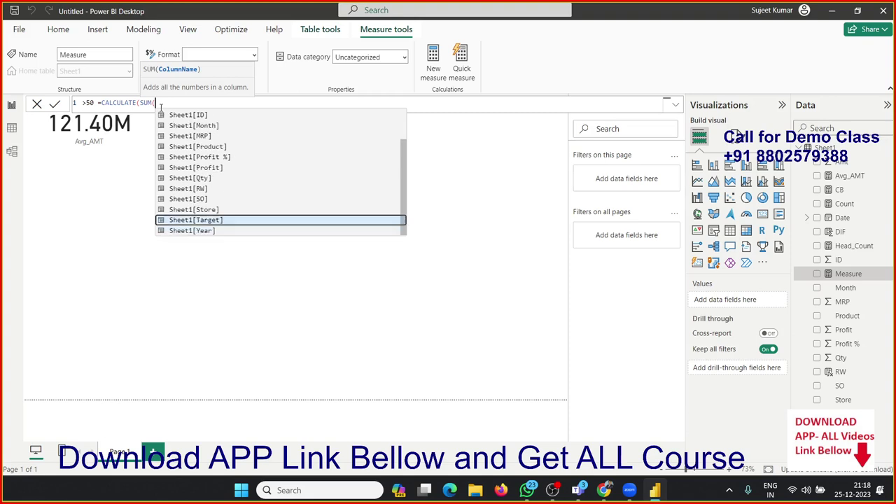
key(Up)
key(Up)
key(Up)
key(Down)
key(Down)
key(Up)
key(Up)
key(Up)
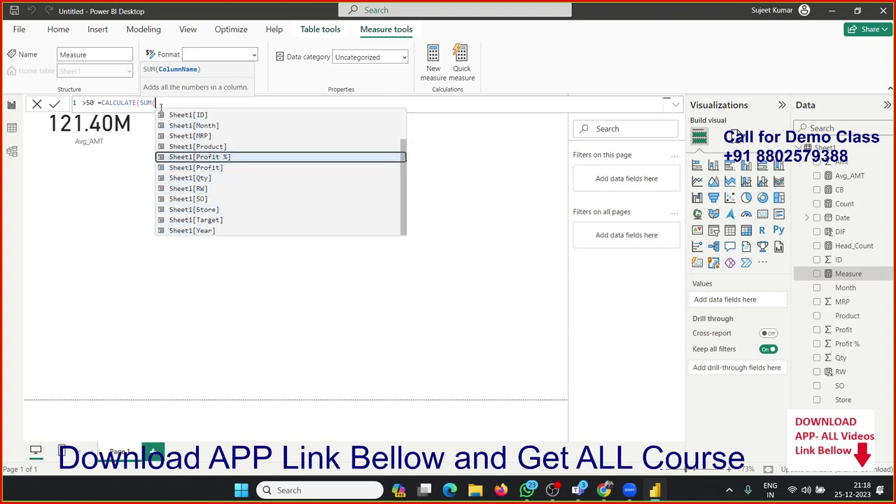
key(Up)
key(Up)
key(Up)
key(Up)
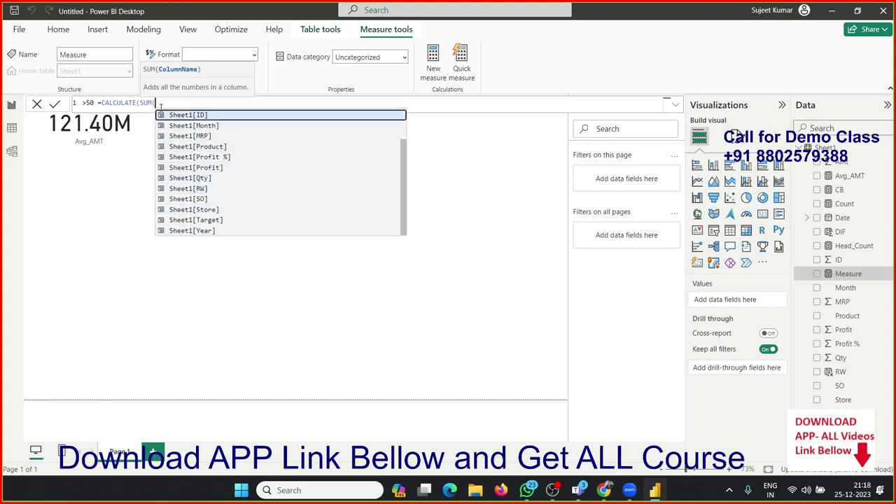
key(Down)
key(Down)
key(Down)
key(Down)
key(Down)
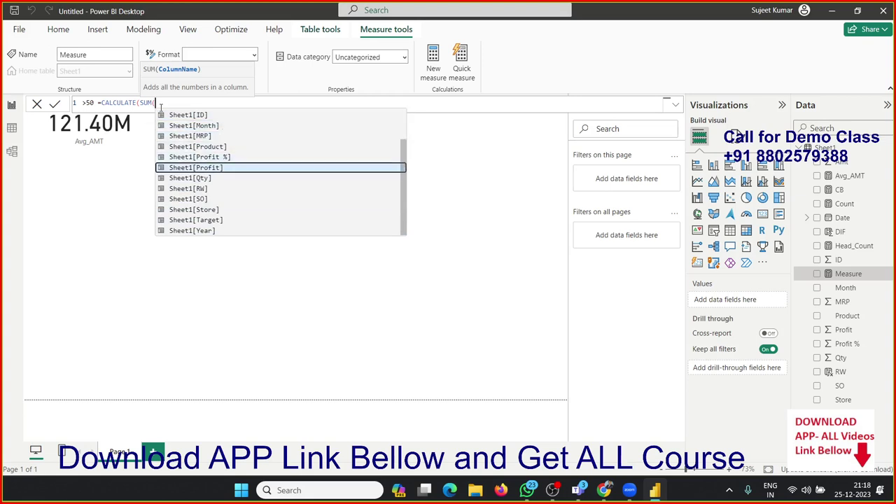
key(Down)
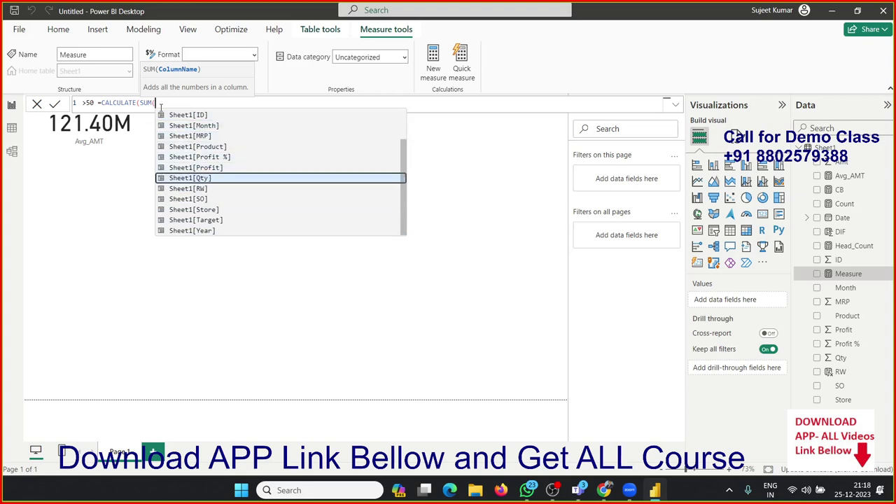
key(Down)
key(Up)
key(Up)
key(Up)
key(Up)
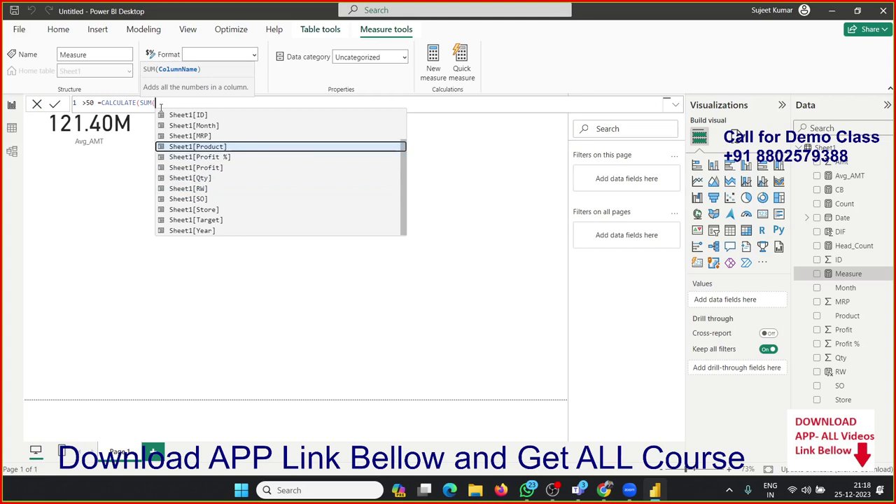
key(Down)
key(Down)
key(Down)
key(Down)
key(Down)
key(Down)
key(Down)
key(Down)
key(Down)
key(Down)
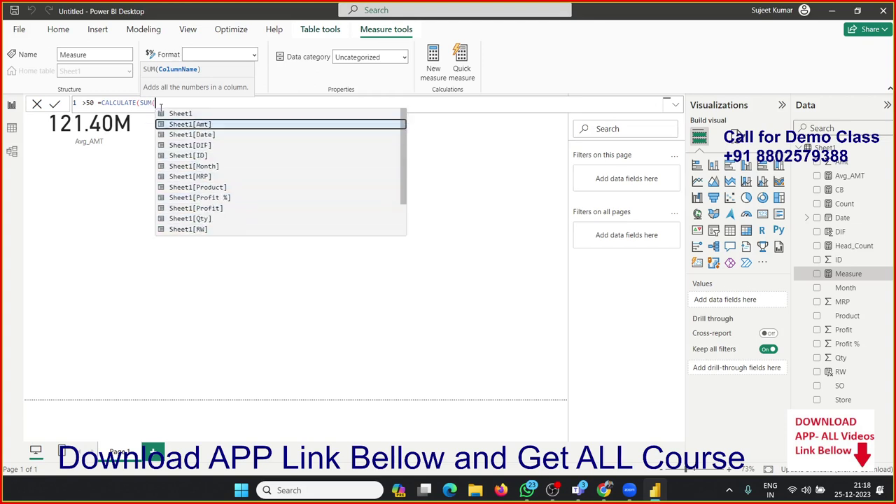
key(Down)
key(Down)
key(Down)
key(Down)
key(Down)
key(Down)
key(Down)
key(Down)
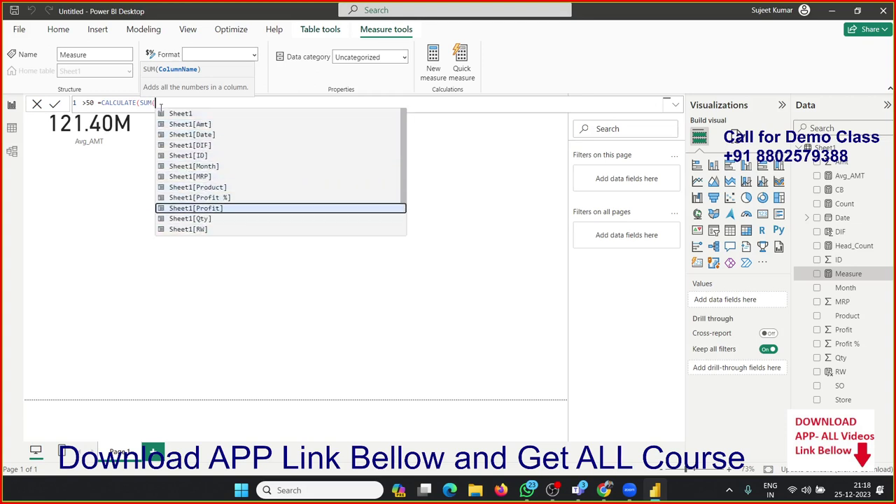
key(Down)
key(Down)
key(Down)
key(Down)
key(Down)
key(Down)
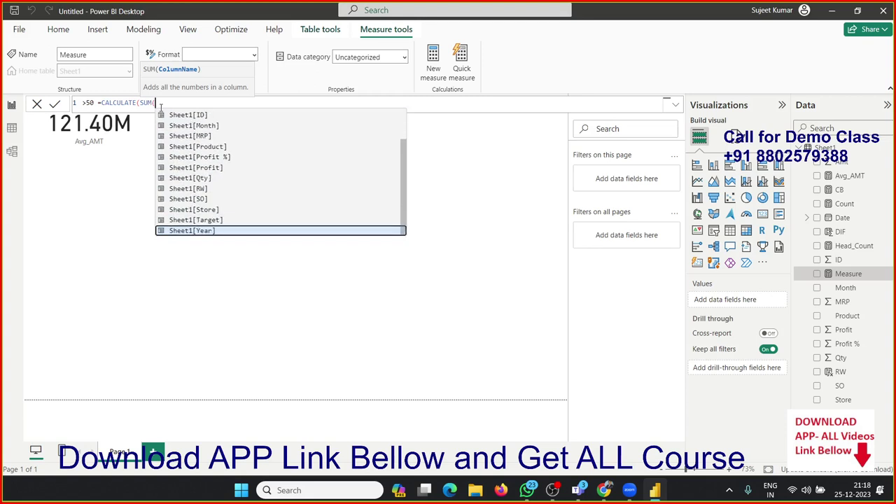
key(Down)
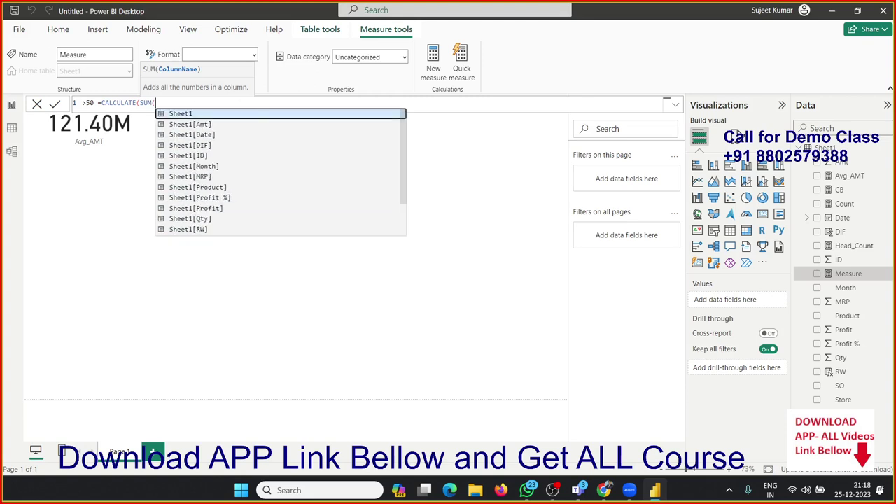
key(Return)
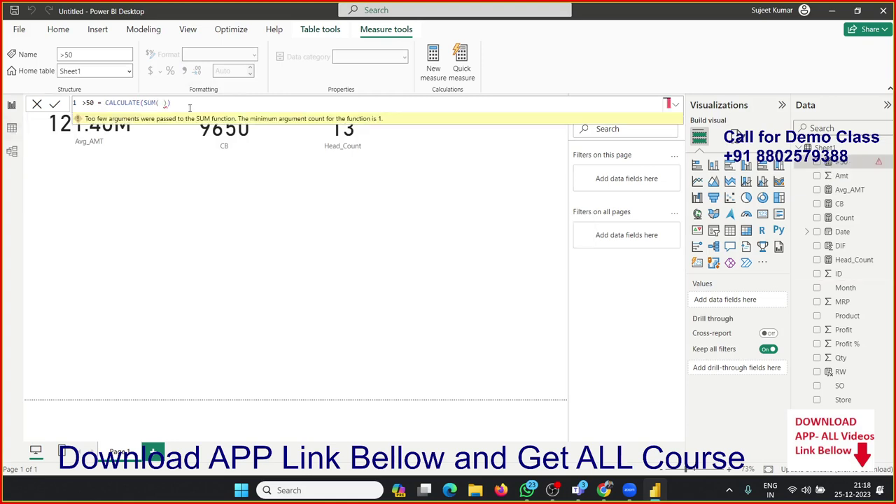
Clear the broken >50 formula text from the formula bar.
drag(190, 103, 55, 107)
key(Delete)
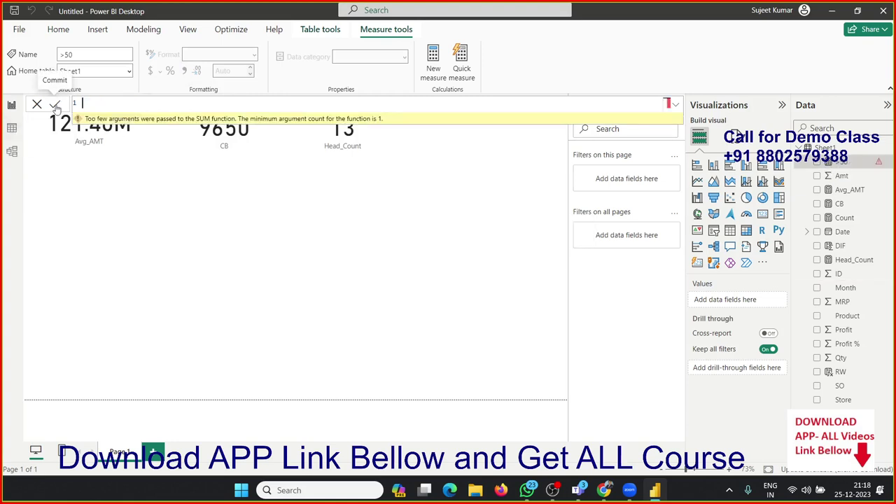
click(37, 104)
Inspect the Profit % and Amt columns in the Sheet1 table, then return to the report.
click(12, 127)
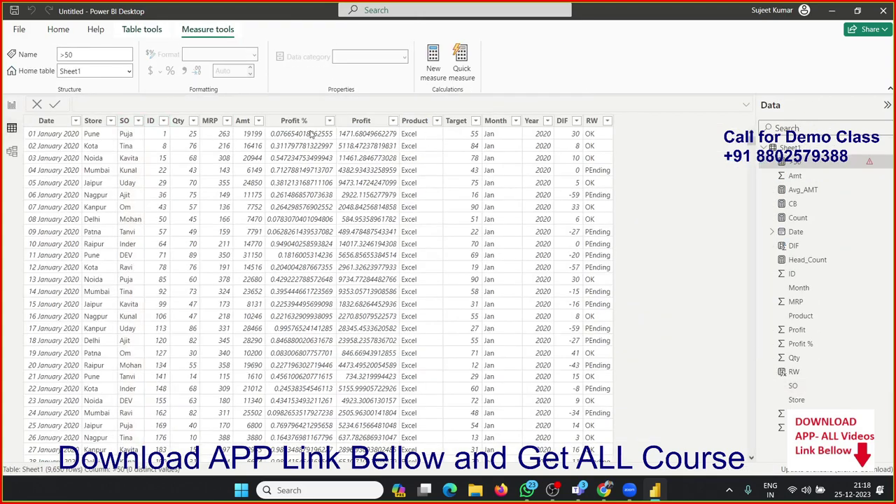
click(294, 121)
click(251, 129)
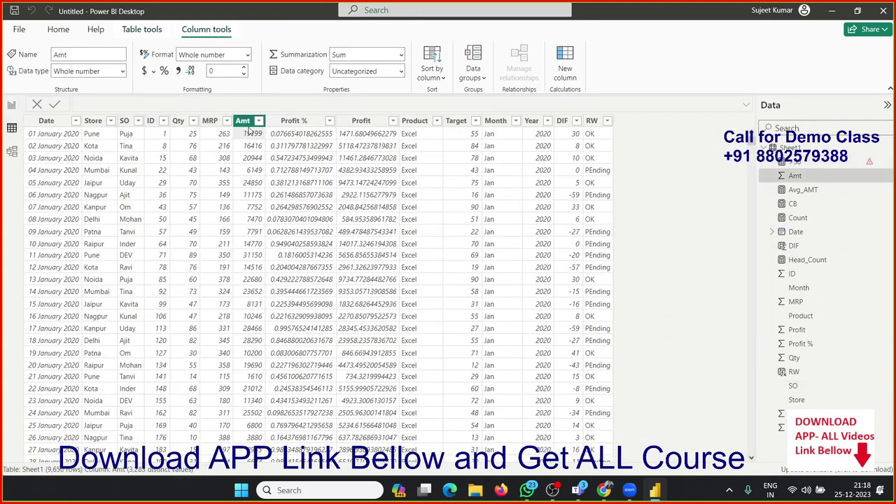
click(12, 105)
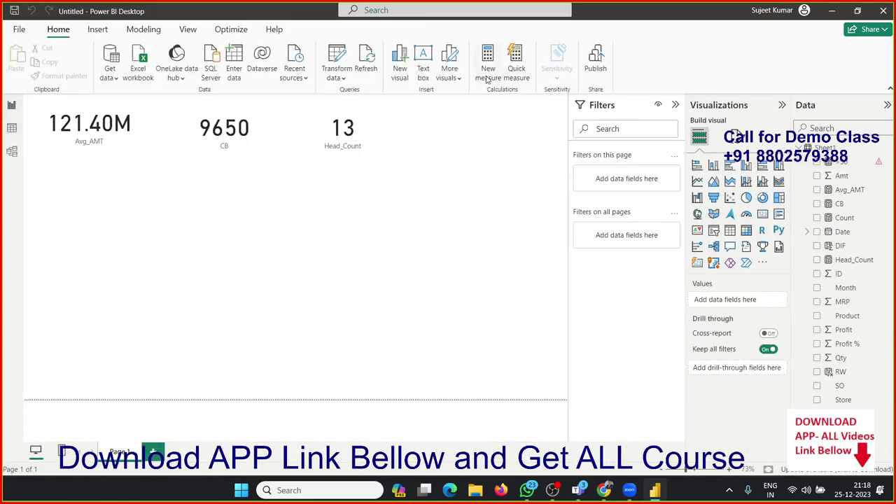
Create a measure with CALCULATE(SUM(Sheet1[Amt]), Sheet1[Qty]>50) as its formula.
click(467, 83)
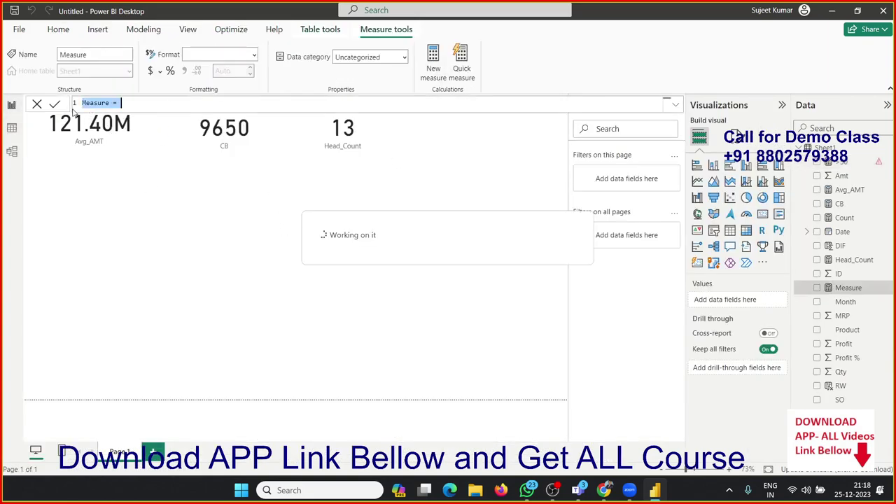
double_click(88, 103)
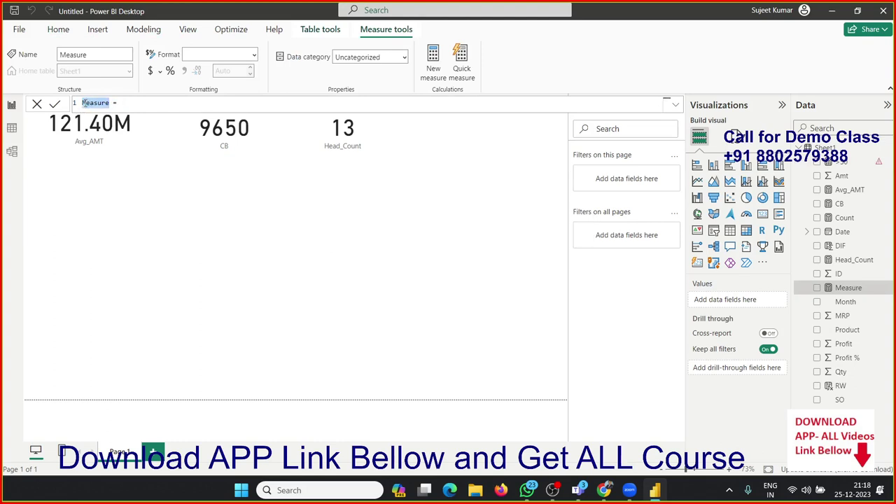
key(ctrl+a)
key(BackSpace)
text(350 =)
text(cal)
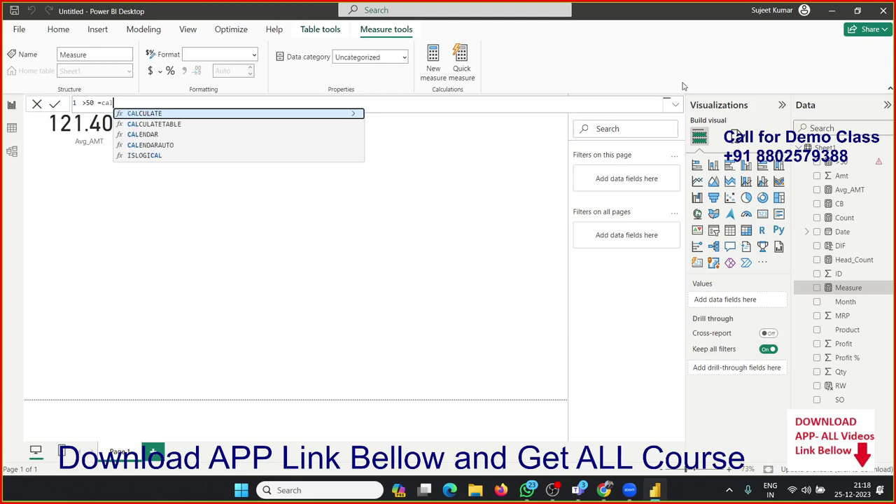
key(Down)
key(Up)
key(Tab)
text(sum)
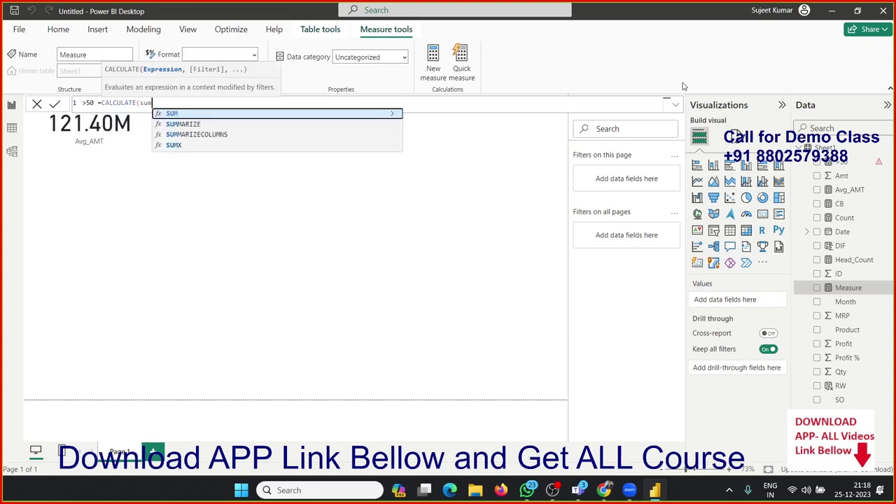
text((am)
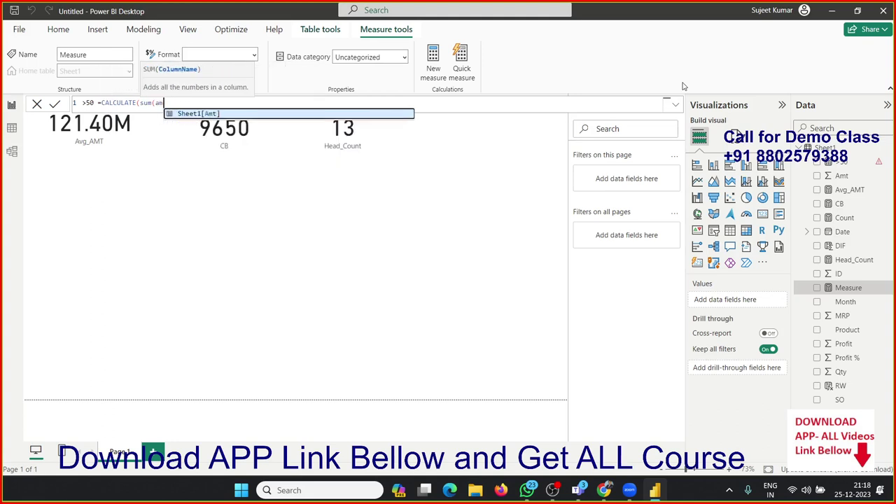
key(Tab)
text())
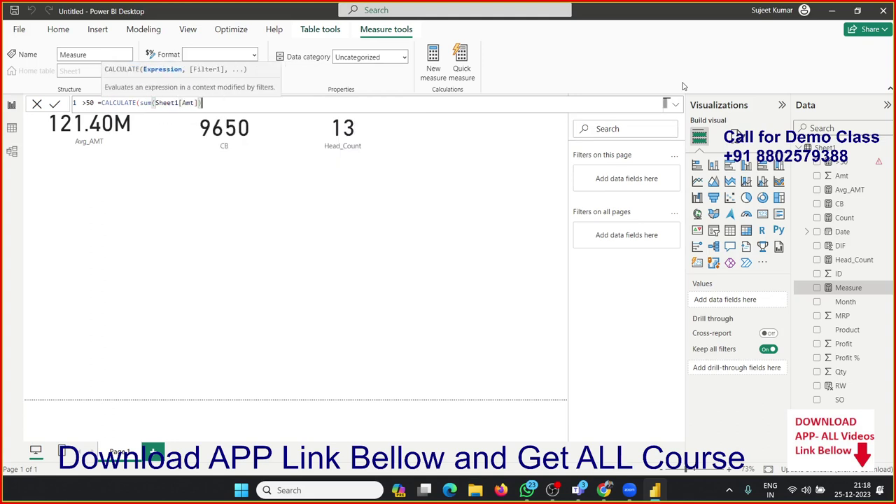
text(,q)
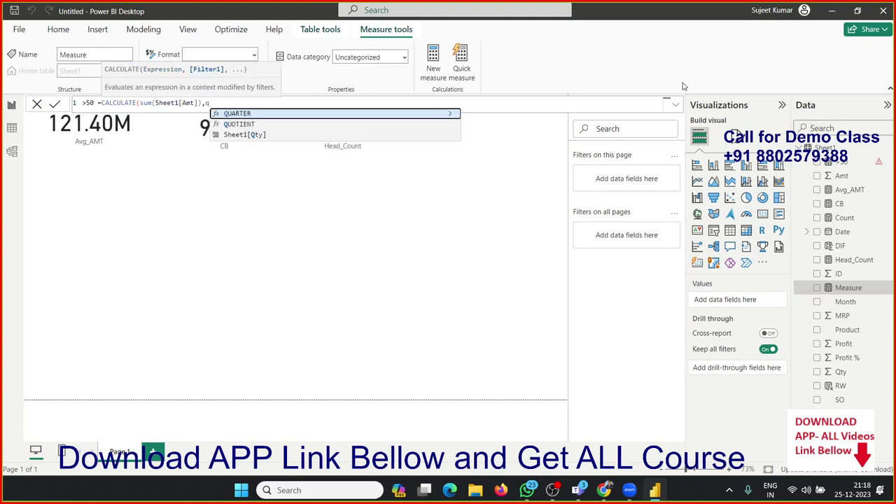
key(Down)
key(Down)
key(Tab)
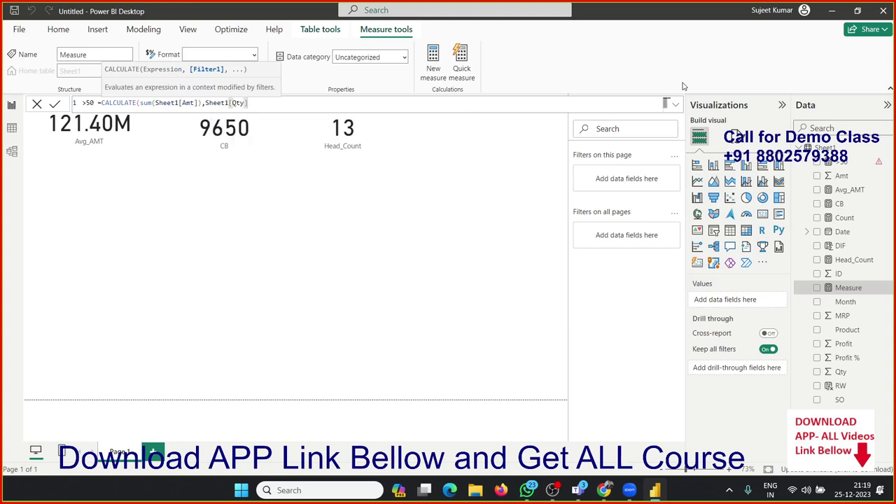
text())
text(>)
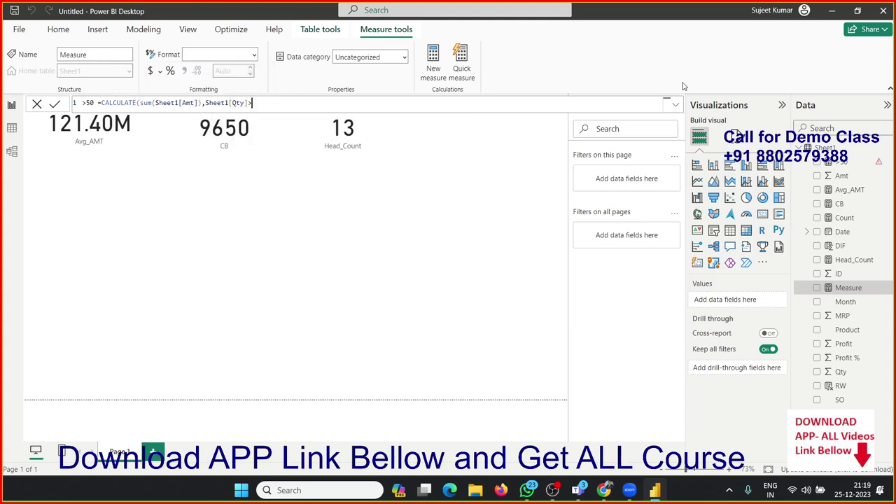
text())
key(Return)
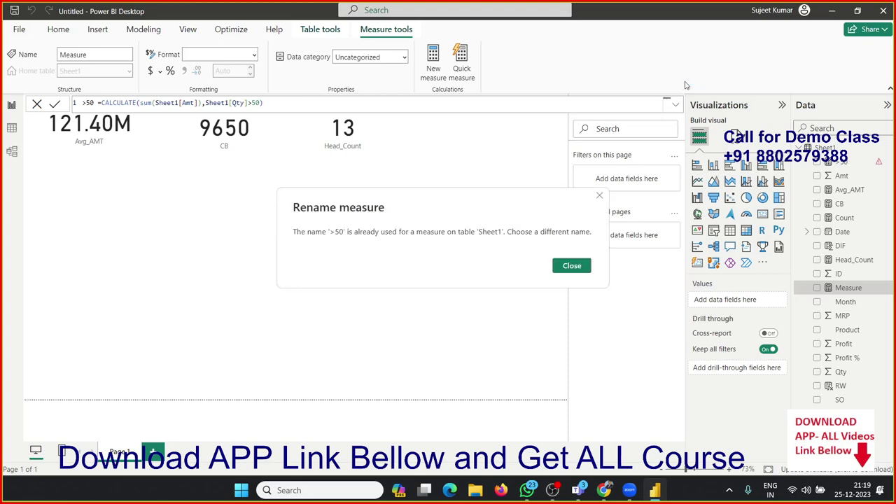
Fix the measure name after the duplicate-name error, commit it, and add an empty visual.
click(582, 267)
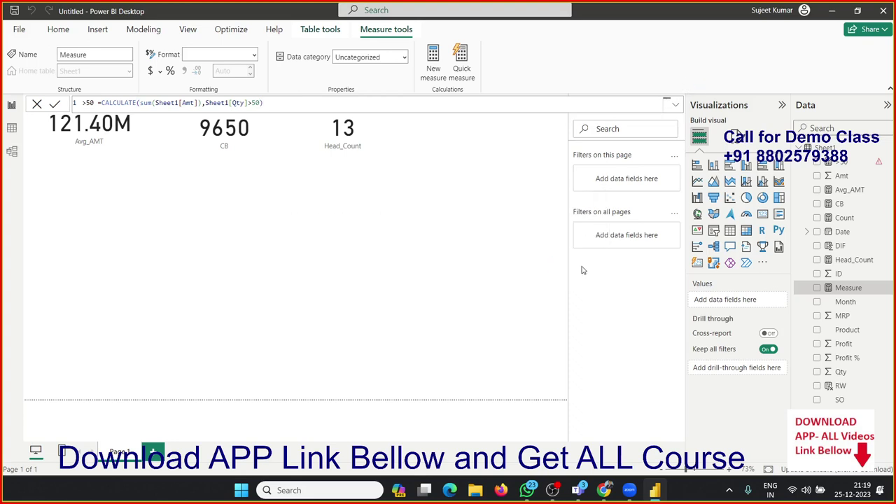
double_click(89, 103)
text(=)
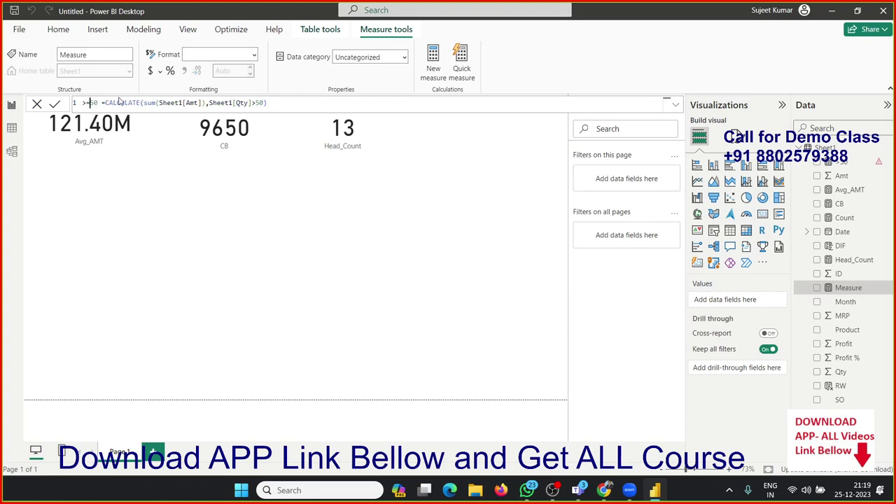
click(289, 102)
key(Return)
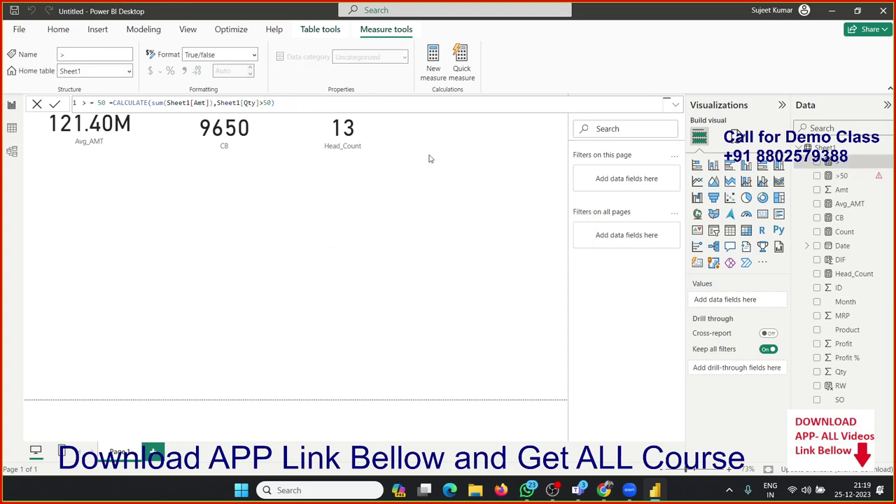
click(763, 213)
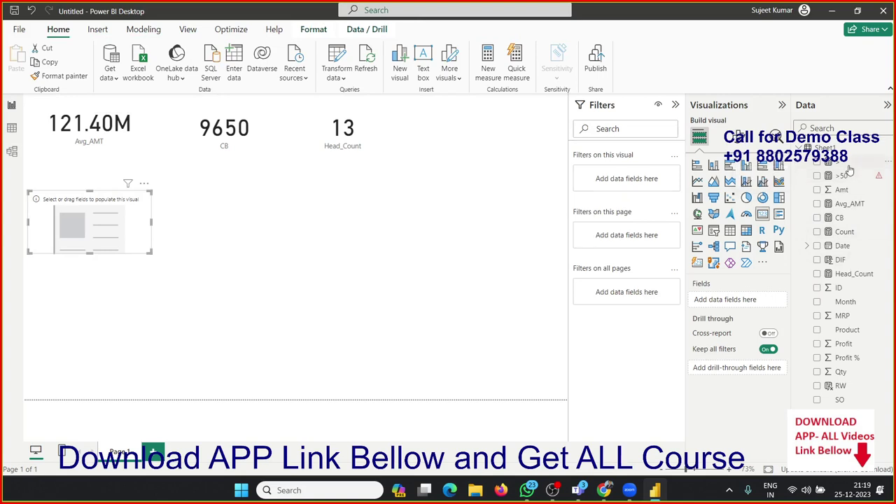
Put the >50 measure on the empty card in place of the > measure, and view its formula.
drag(848, 175, 107, 239)
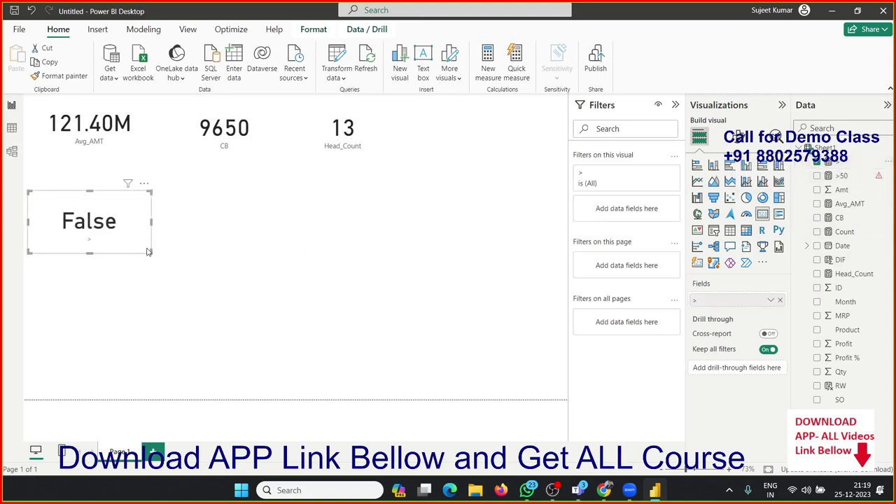
click(817, 175)
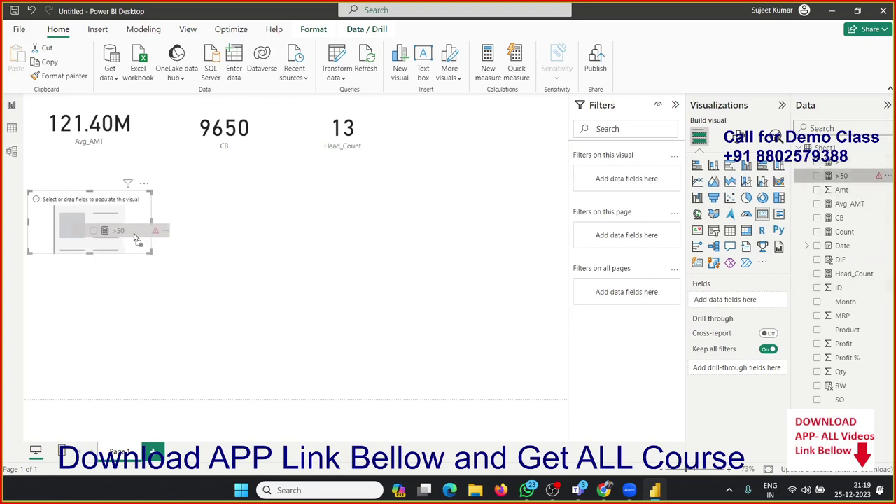
drag(855, 180, 140, 242)
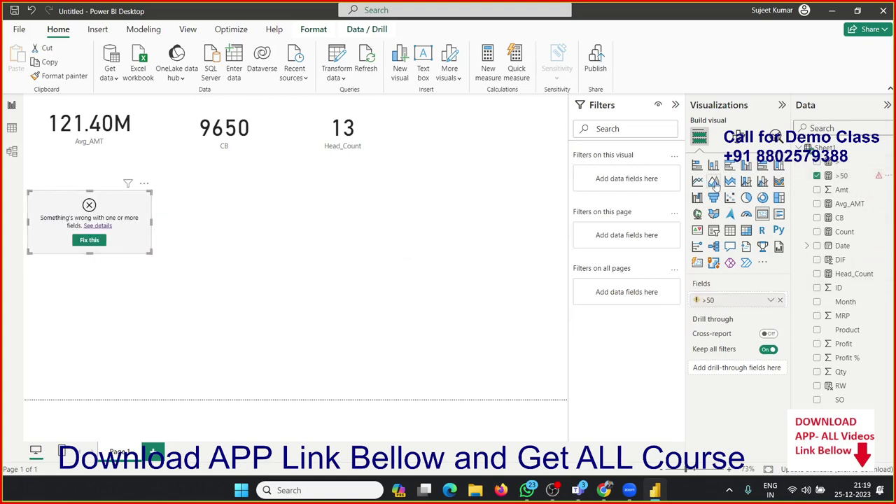
click(837, 177)
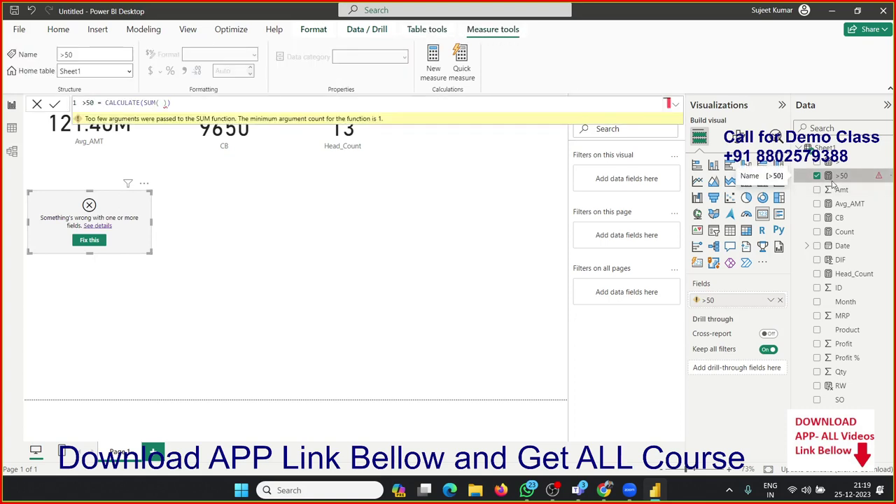
Delete the broken >50 measure from the model and confirm the deletion.
right_click(833, 184)
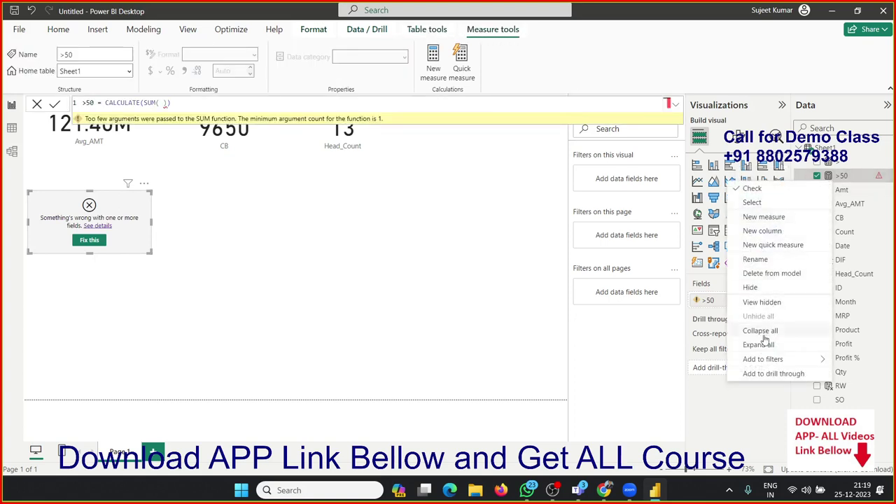
click(756, 275)
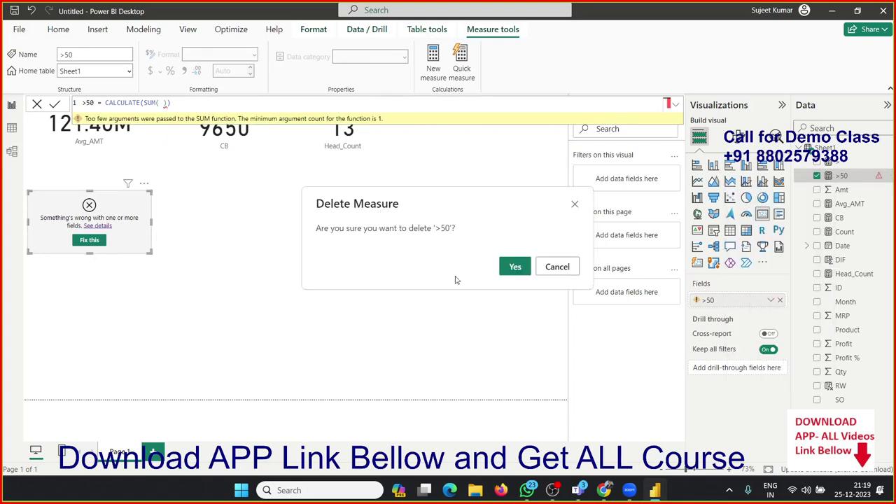
click(522, 270)
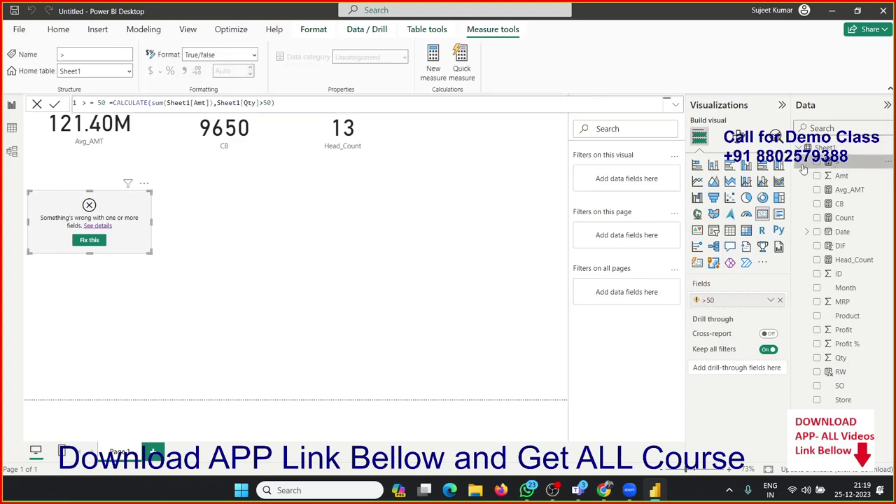
Remove the spaces between > and 50 in the measure name so the card shows 86M.
click(90, 103)
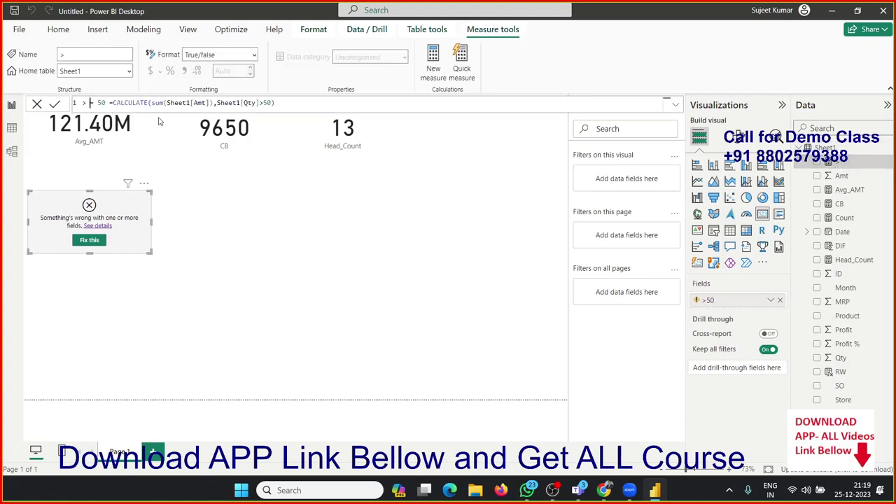
key(Delete)
key(Delete)
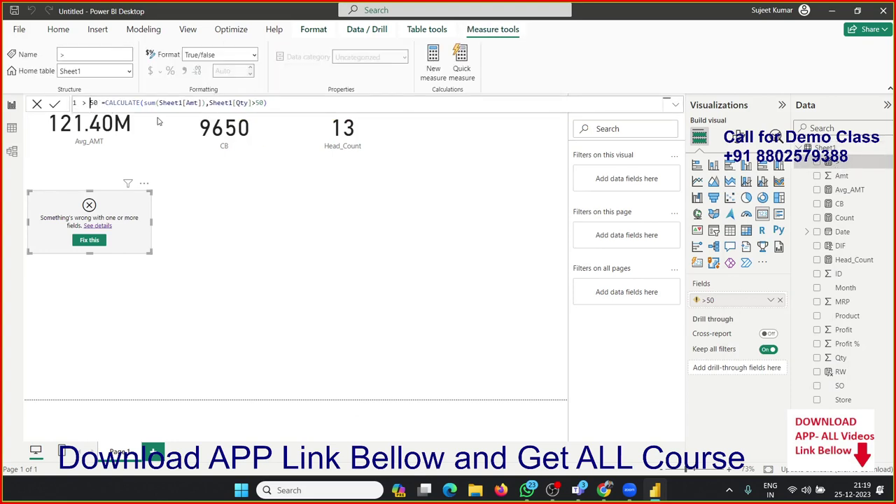
key(BackSpace)
key(Return)
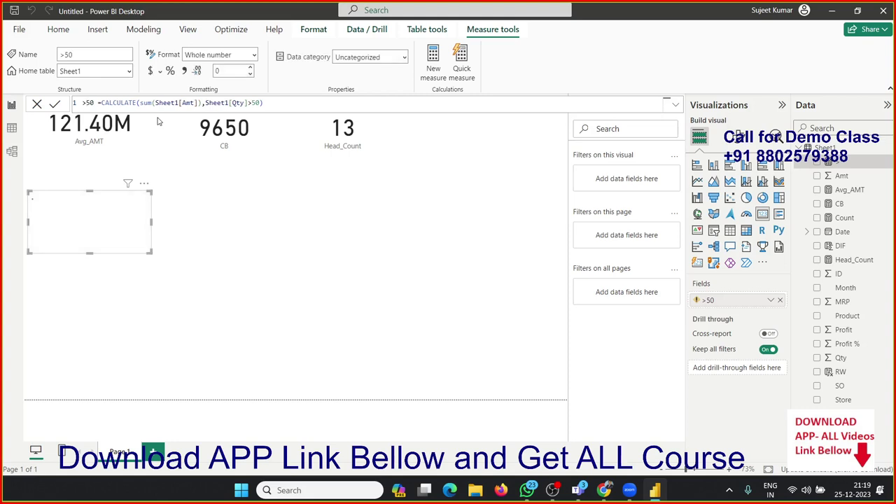
drag(843, 166, 853, 179)
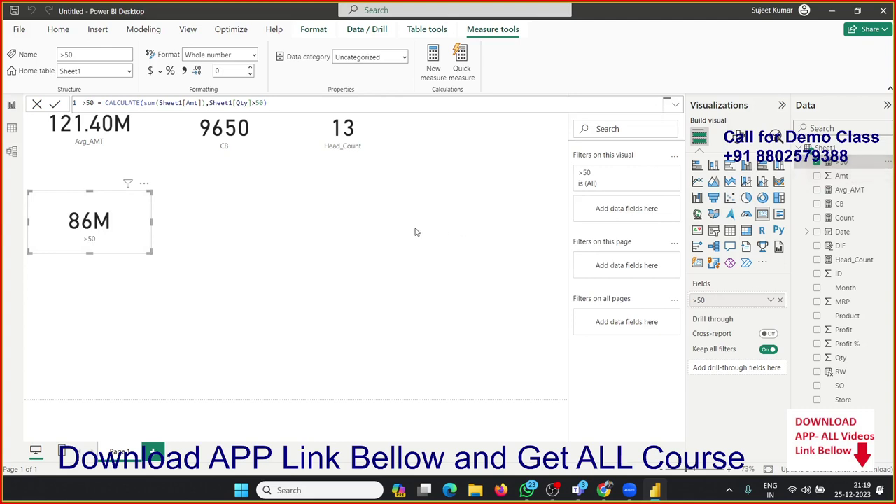
click(408, 303)
click(146, 243)
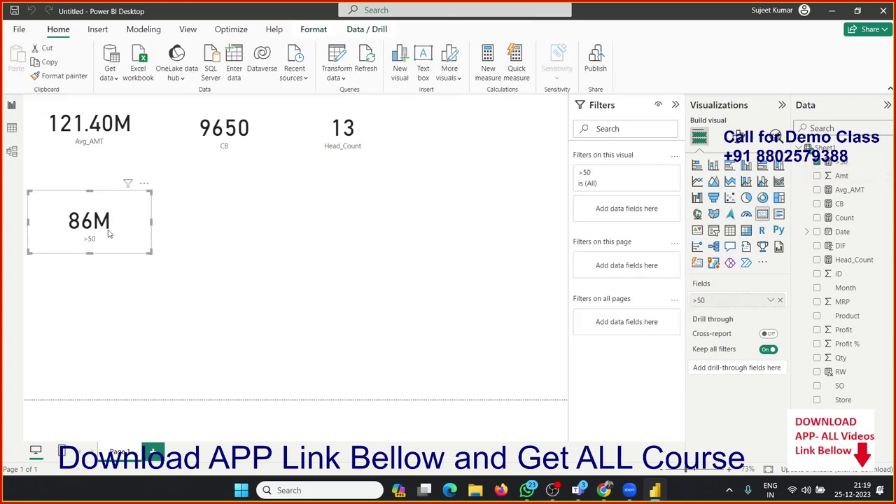
Compare the Avg_AMT and >50 formulas, then close the formula without changes.
click(857, 191)
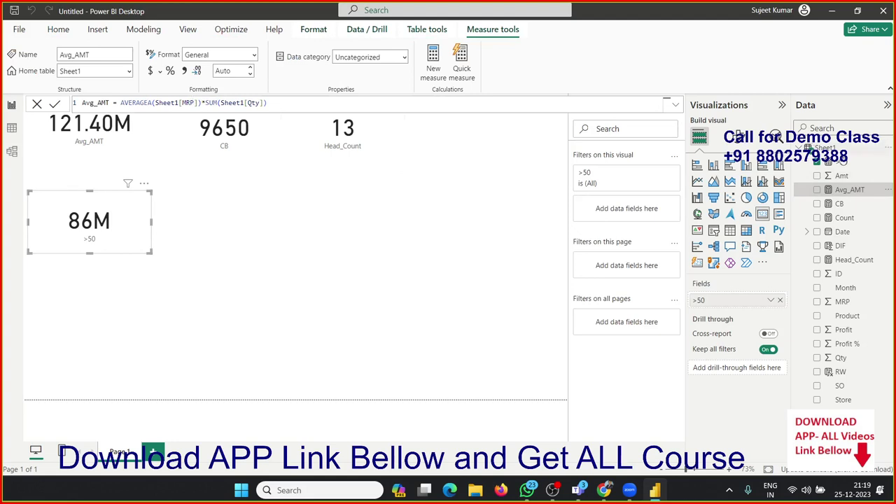
click(844, 162)
drag(156, 103, 199, 103)
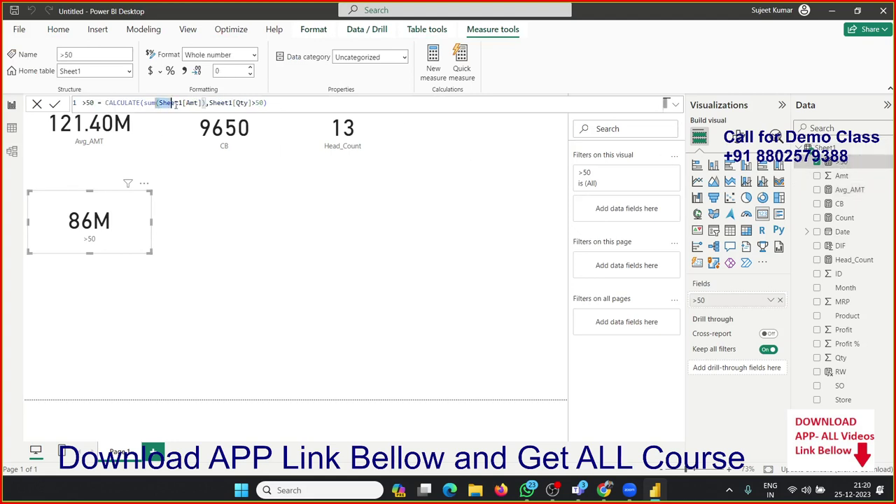
key(Escape)
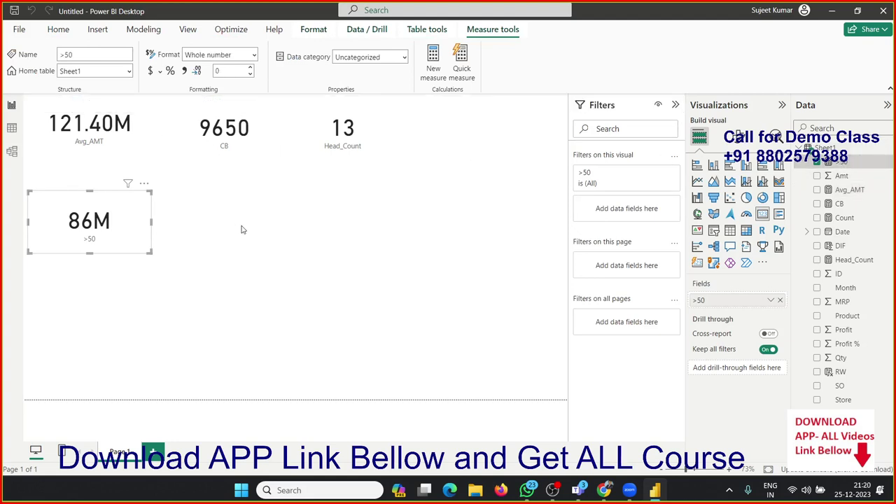
click(241, 229)
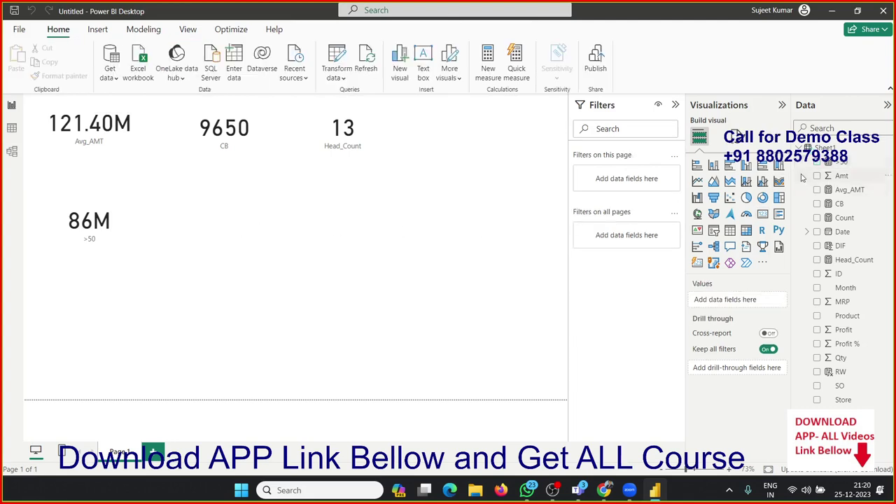
Create a new measure named <50 that starts with SUMX.
click(488, 77)
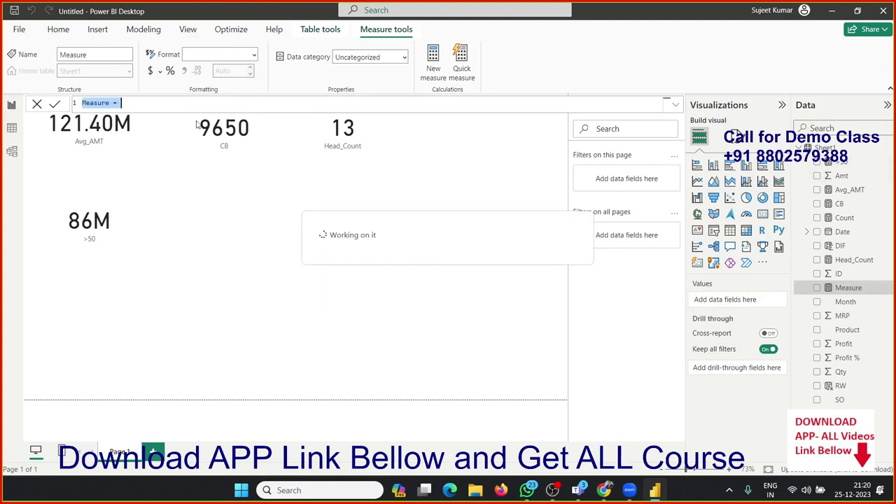
double_click(109, 103)
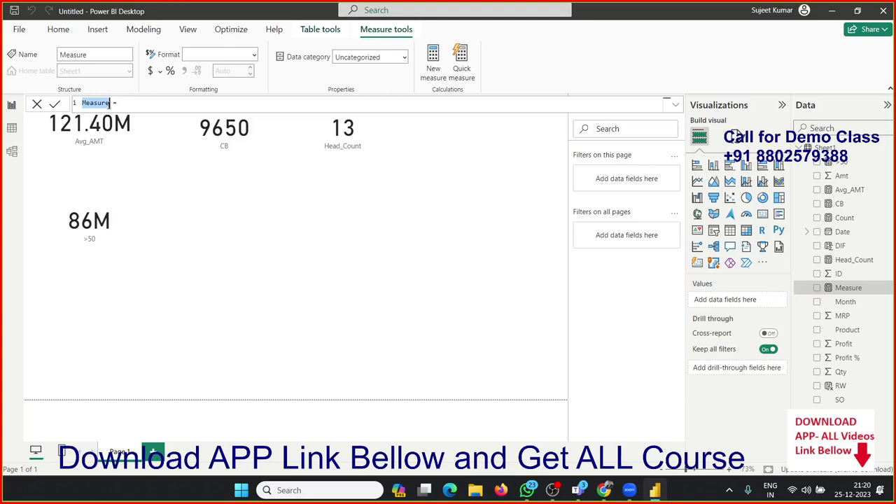
text(<60)
key(BackSpace)
key(BackSpace)
text(50 =)
text(sum)
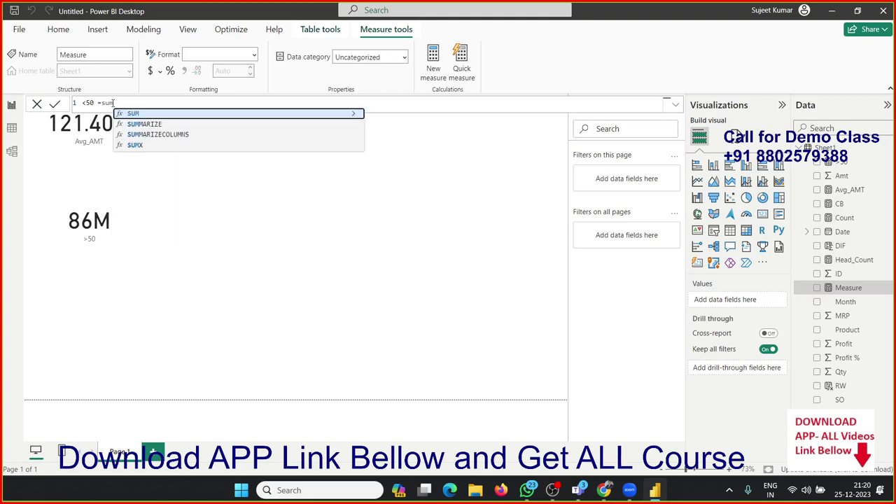
key(Down)
key(Down)
key(Down)
key(Tab)
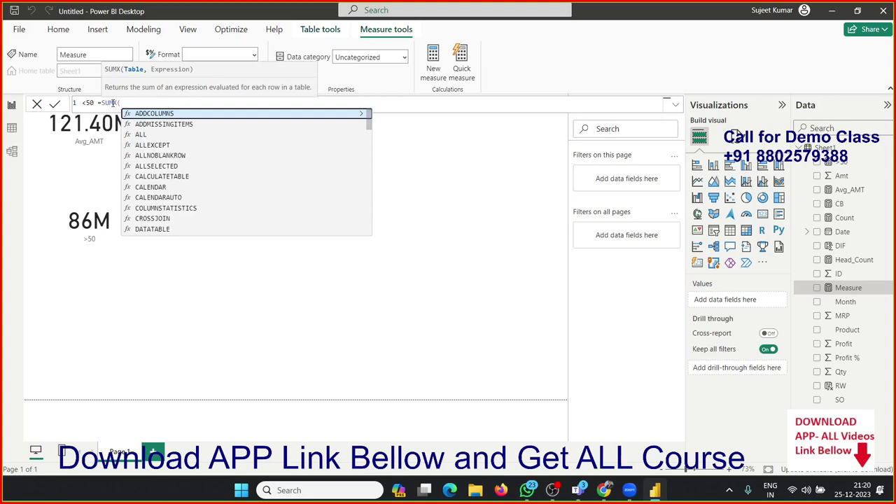
Complete the <50 formula as SUMX(FILTER(Sheet1,Sheet1[Qty]<=50),Sheet1[Amt]) and commit it.
text(filt)
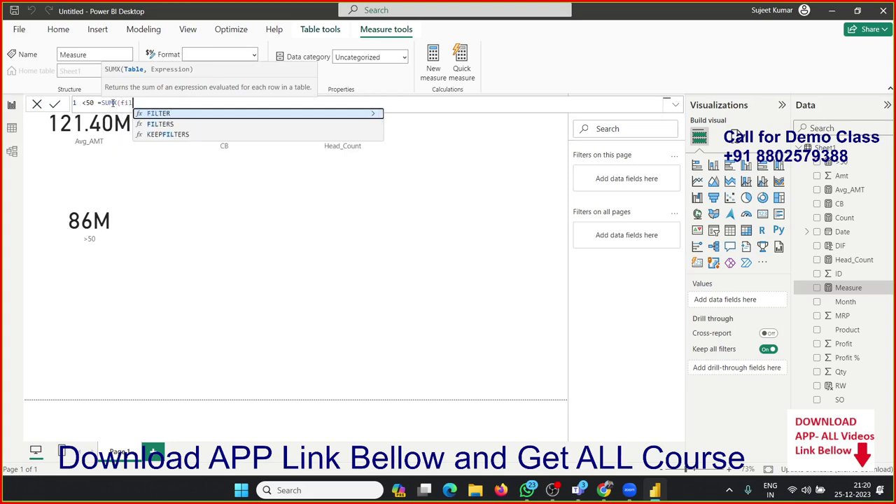
key(Tab)
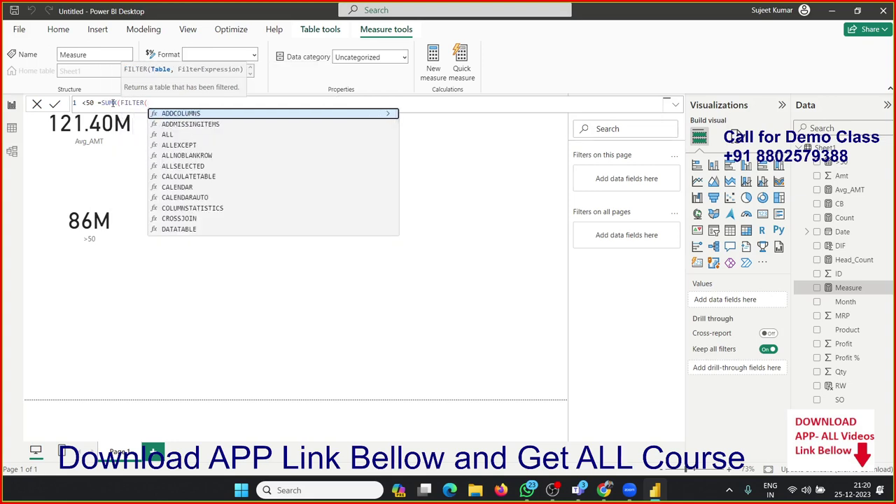
text(sh)
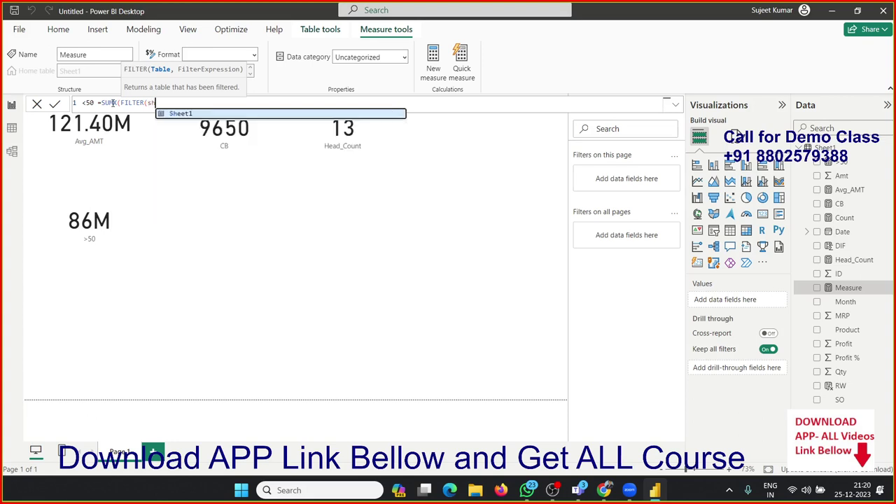
key(Tab)
text(,)
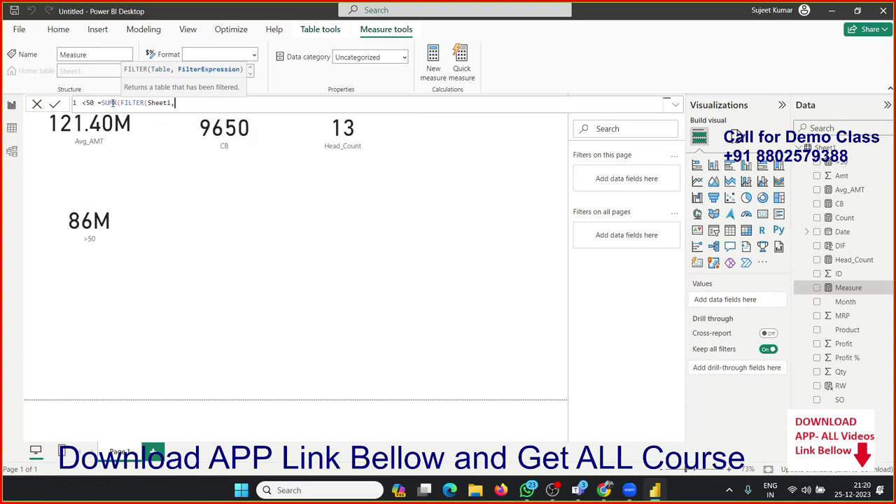
text(q)
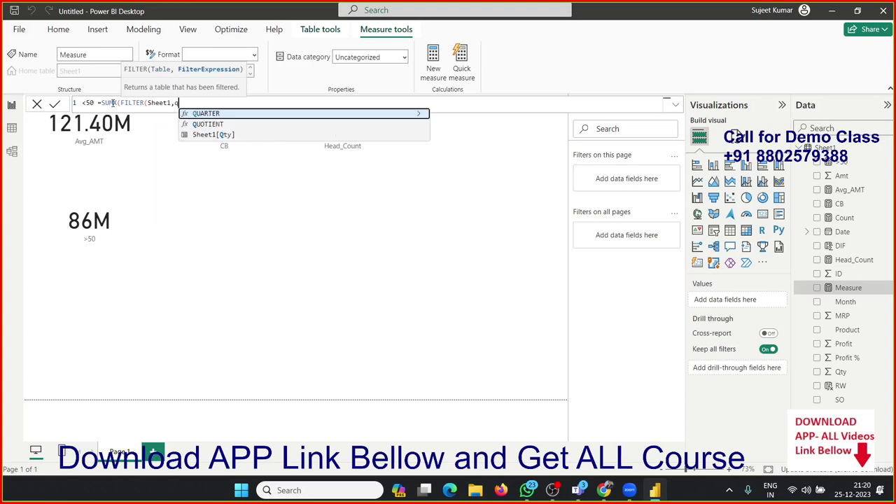
key(Down)
key(Tab)
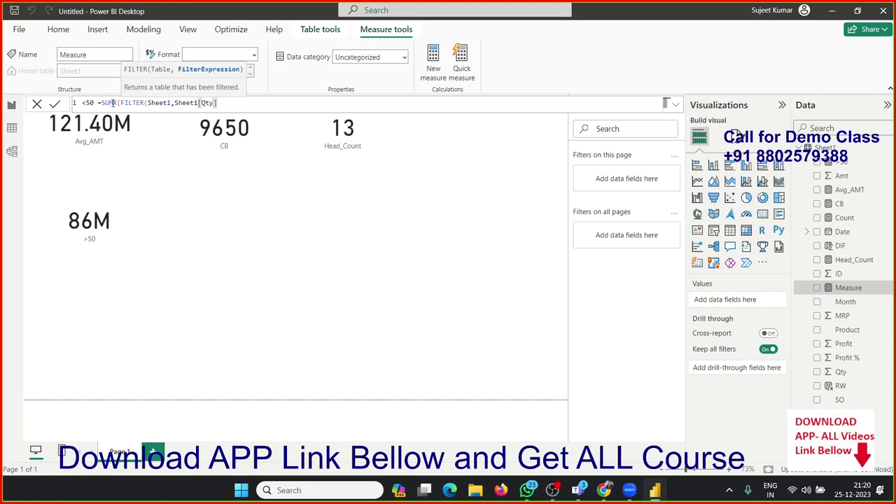
text(<=)
text(50))
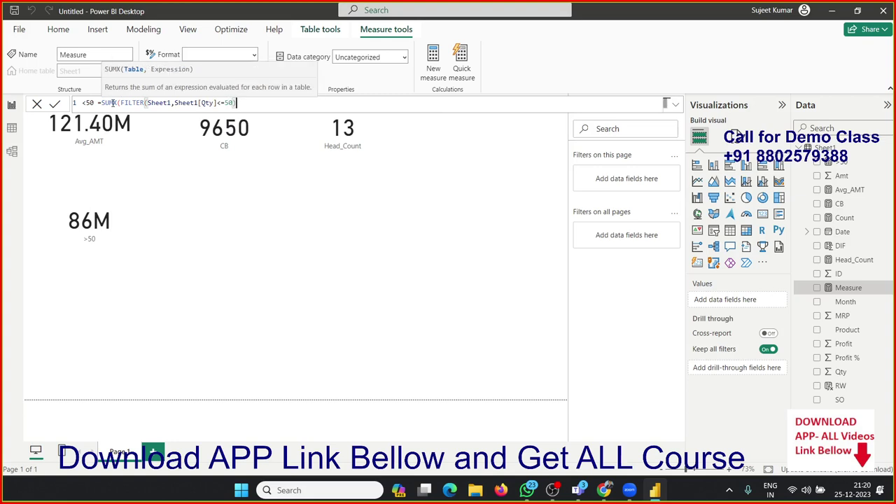
text(,)
text(amt)
key(Tab)
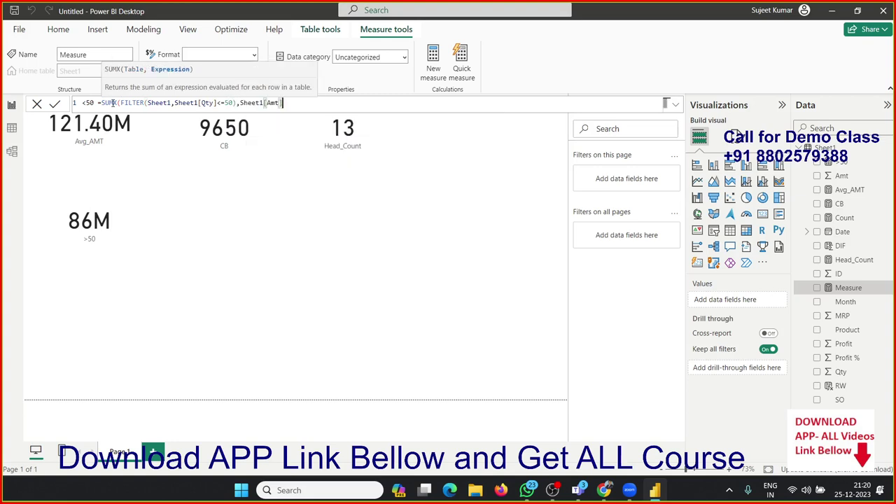
text())
key(Return)
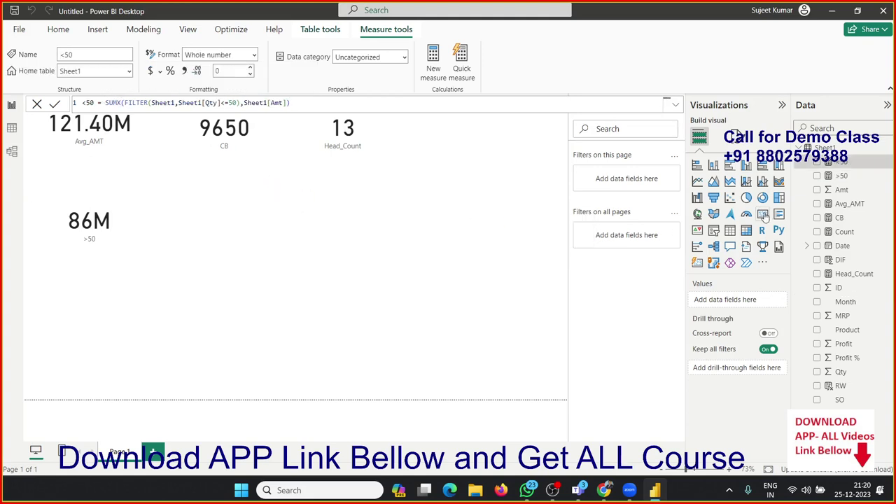
Add an enlarged card showing the <50 measure as 36M beside the 86M card.
click(763, 215)
drag(90, 308, 199, 223)
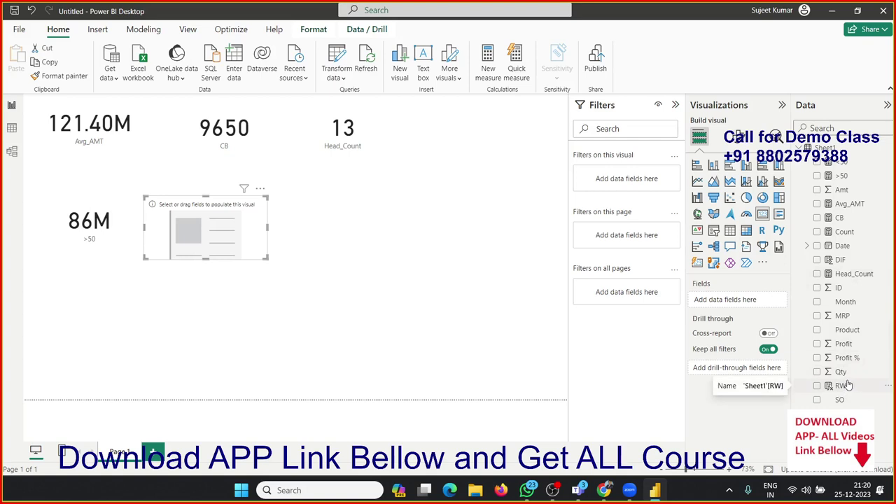
click(844, 163)
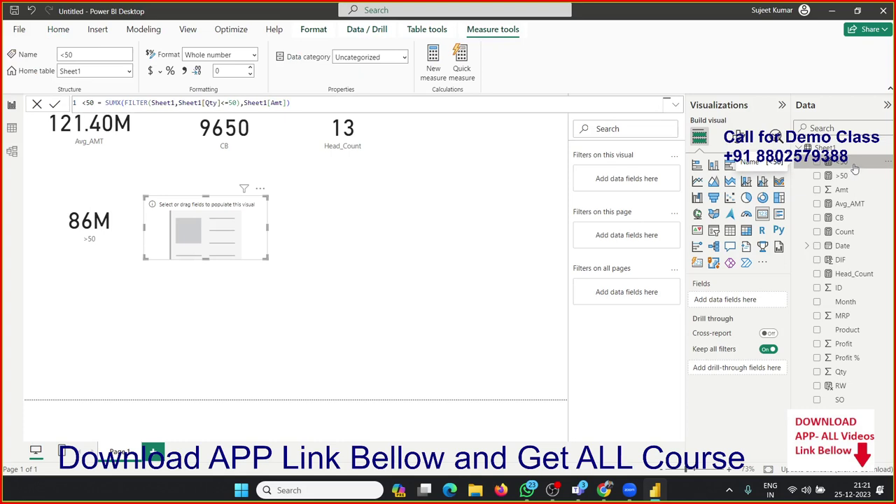
mouse_move(848, 168)
mouse_down()
mouse_move(373, 270)
mouse_move(216, 237)
mouse_up()
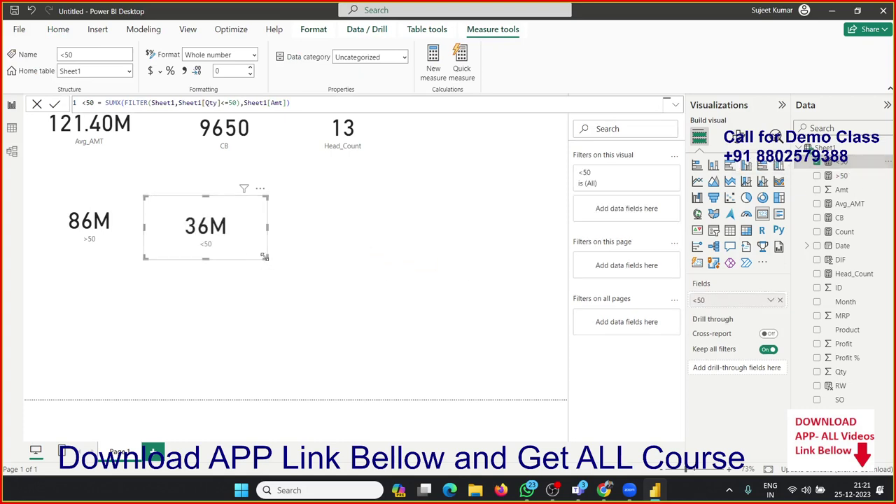
mouse_move(268, 258)
mouse_down()
mouse_move(336, 283)
mouse_move(347, 273)
mouse_move(304, 270)
mouse_up()
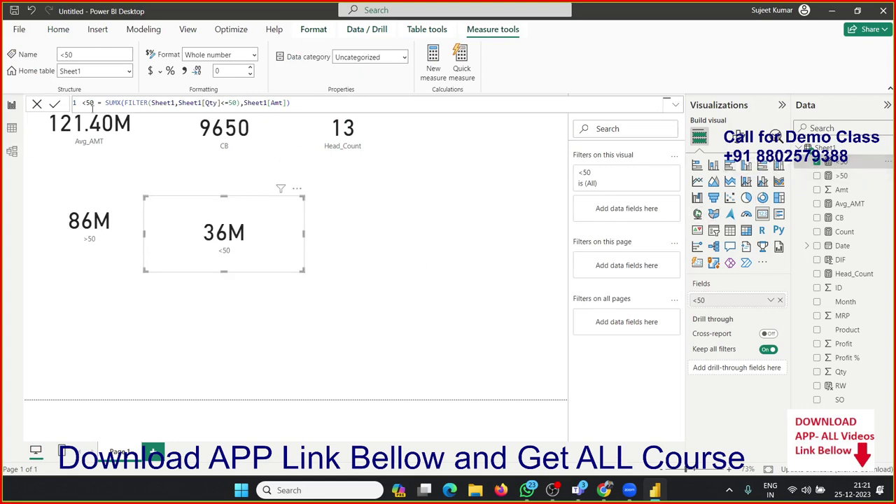
drag(124, 103, 242, 103)
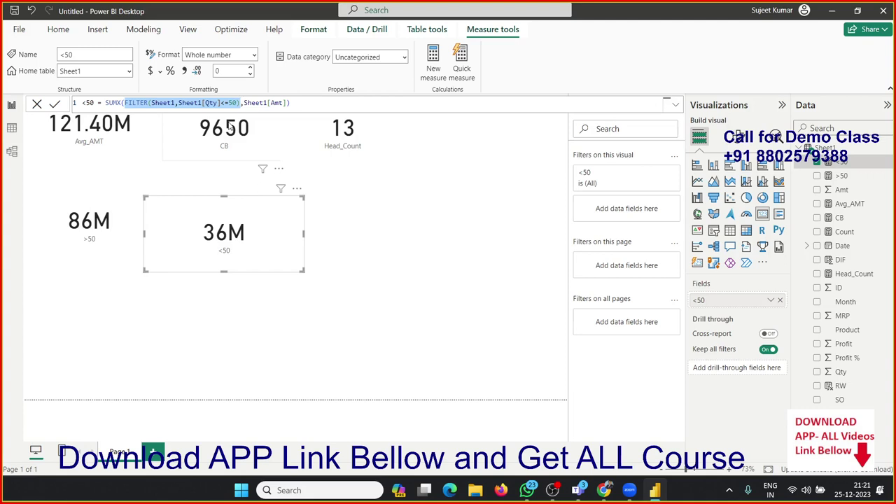
Replace SUMX with COUNTAX in the <50 formula, so its card shows 4790.
double_click(114, 103)
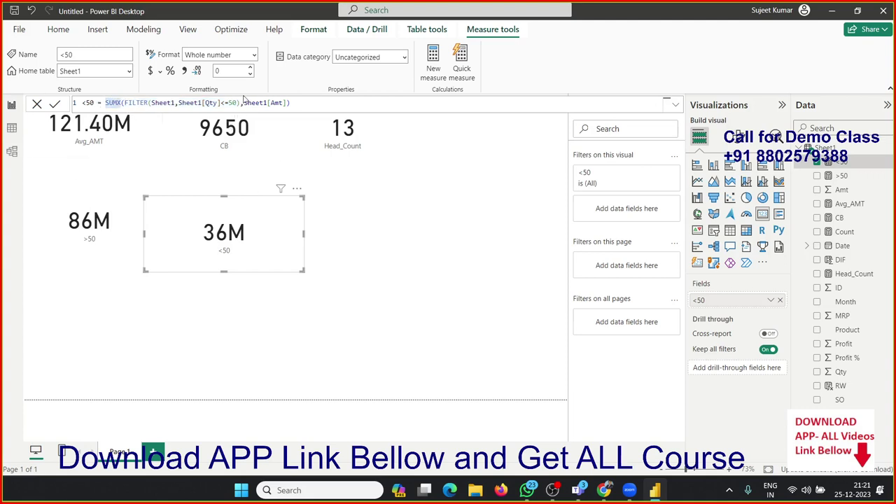
drag(243, 103, 288, 102)
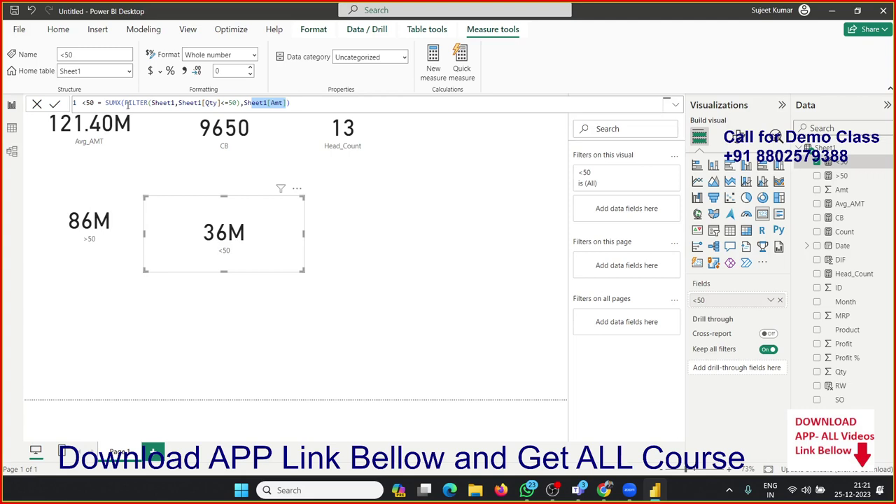
double_click(120, 103)
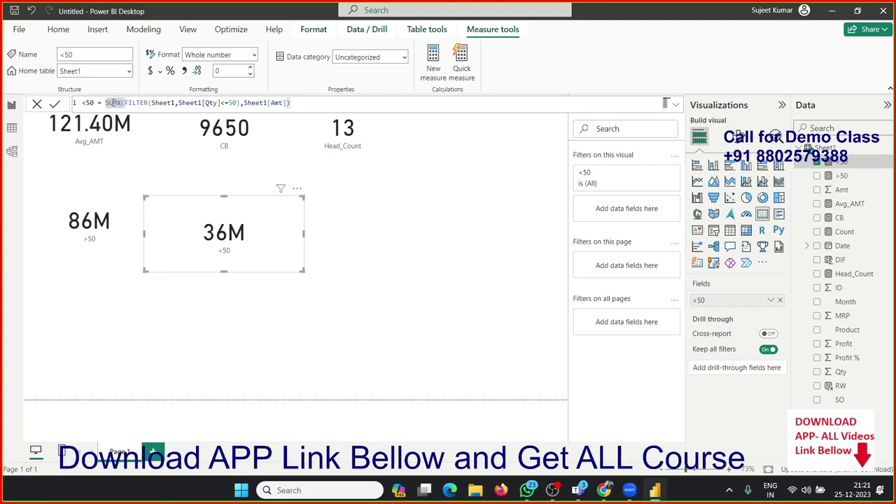
click(121, 103)
text(cou)
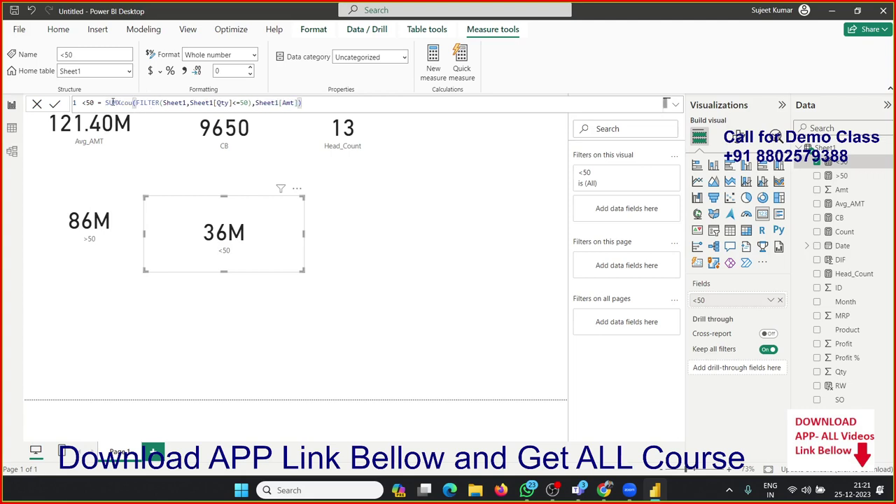
key(BackSpace)
key(BackSpace)
key(BackSpace)
key(BackSpace)
key(BackSpace)
key(BackSpace)
key(BackSpace)
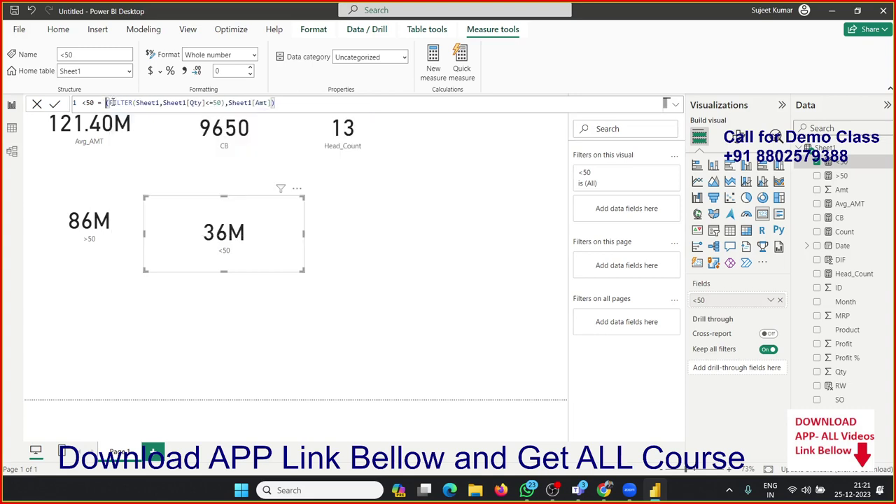
text(count)
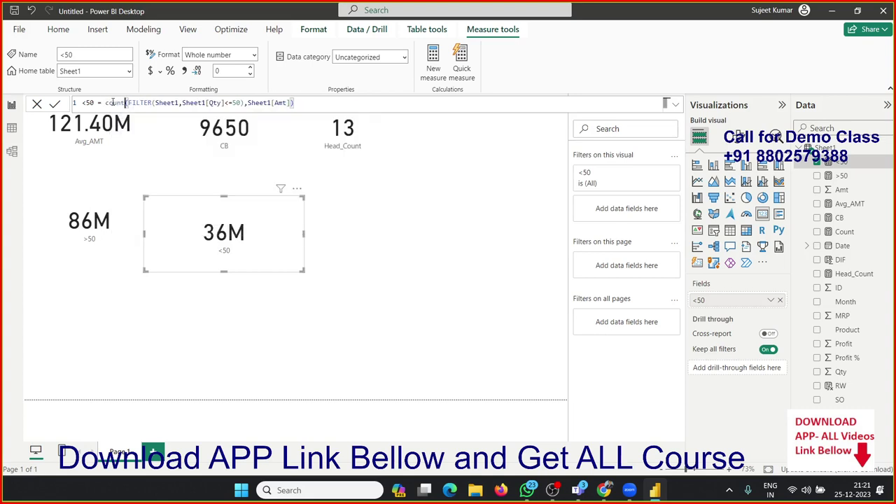
key(BackSpace)
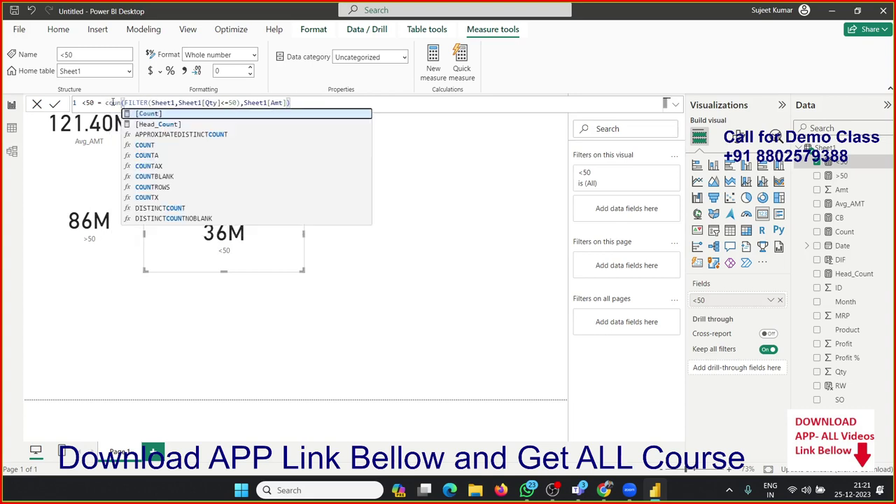
key(Down)
key(Down)
key(Down)
key(Down)
key(Down)
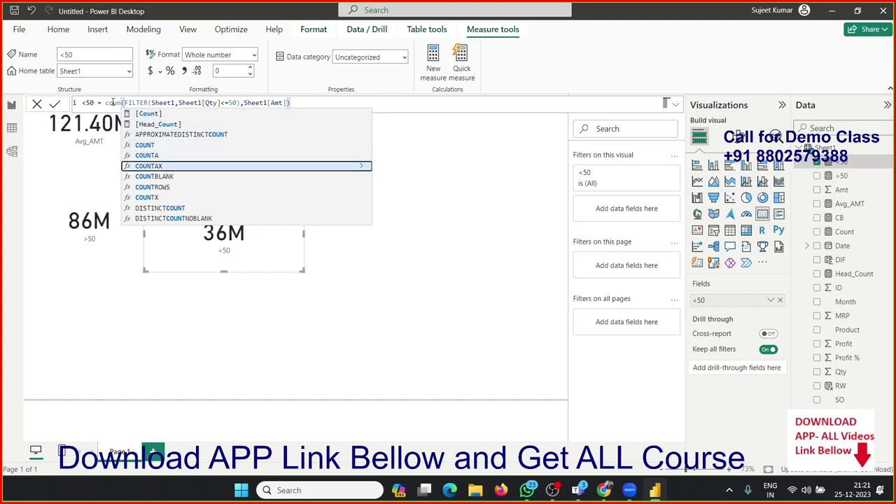
key(Tab)
click(113, 103)
key(Return)
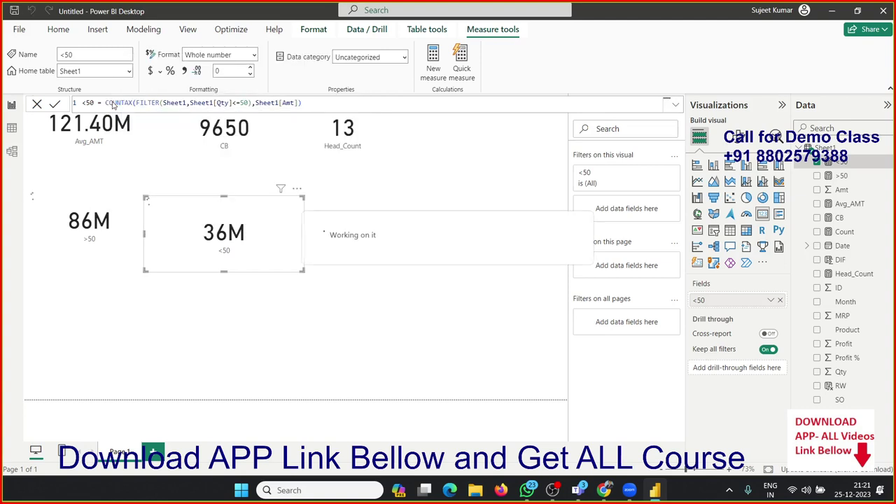
double_click(116, 102)
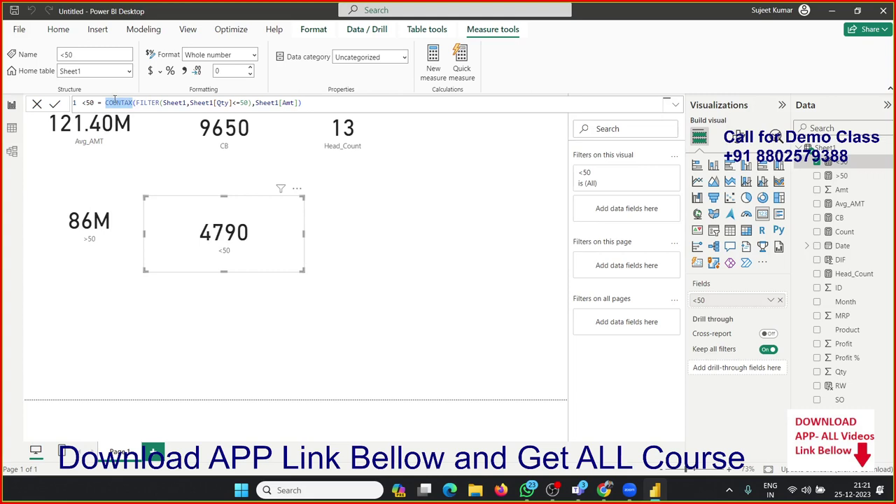
Change the <50 measure's function to MAXX, giving a card value of 20K.
text(max)
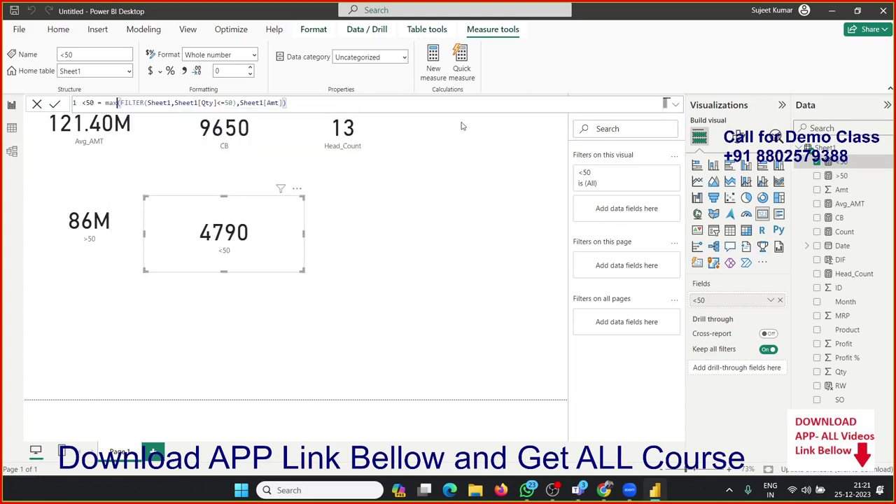
text(x)
key(Tab)
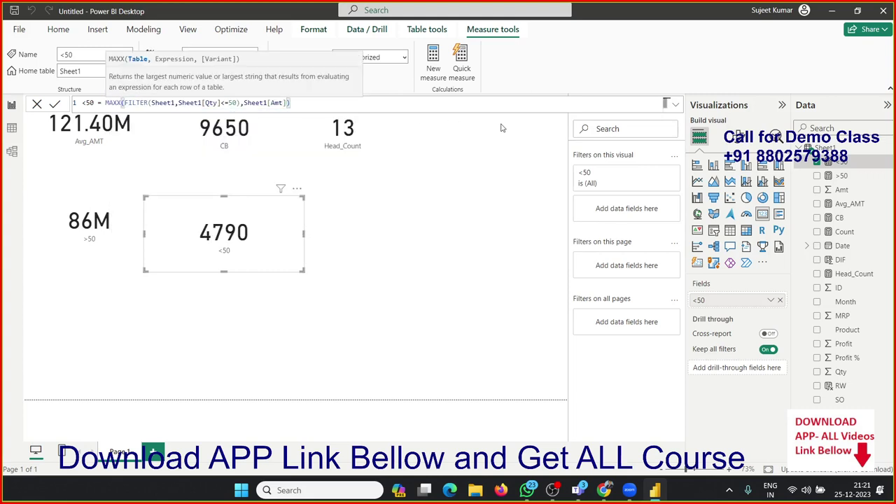
key(Return)
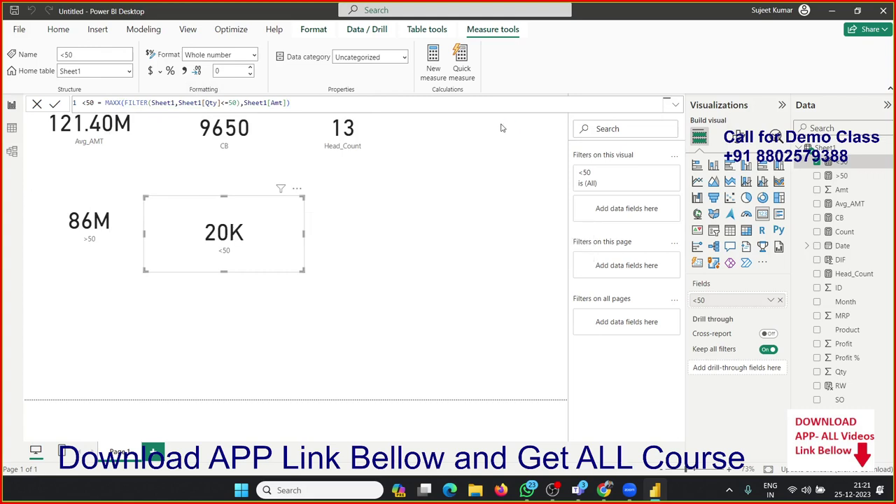
Swap the <50 measure's function from MAXX to MINX, giving 1020.
double_click(115, 102)
text(min)
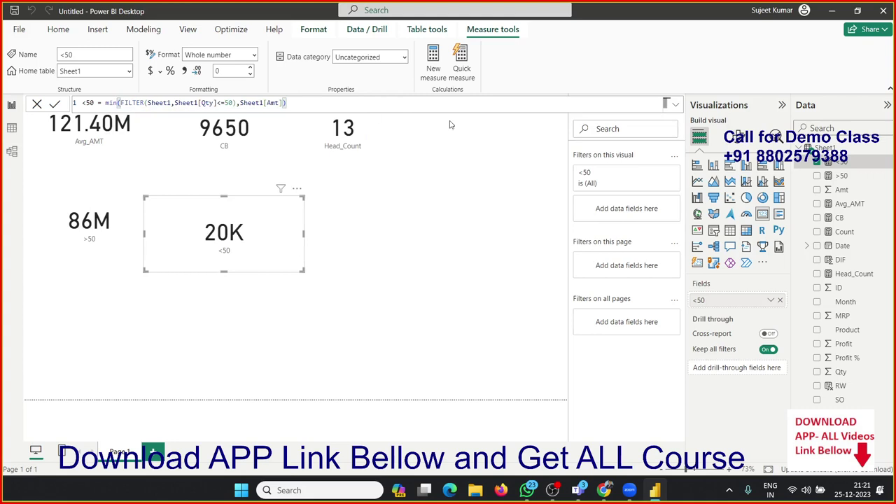
text(x)
key(Tab)
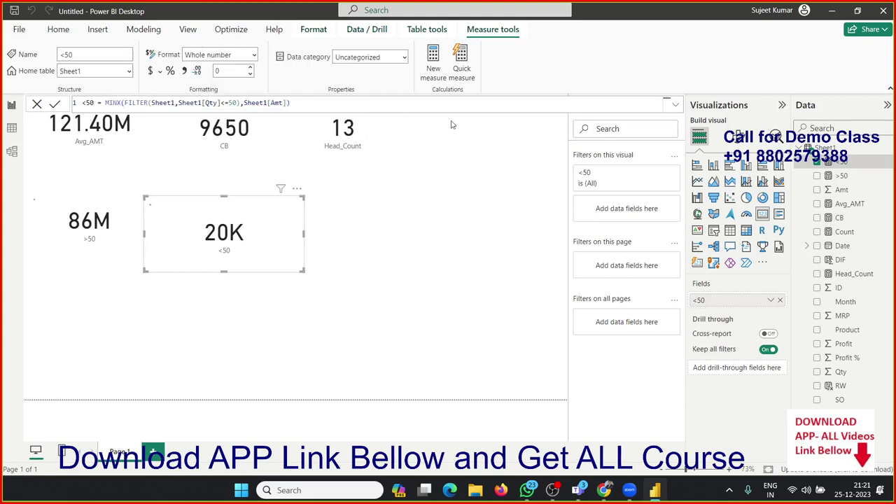
key(Return)
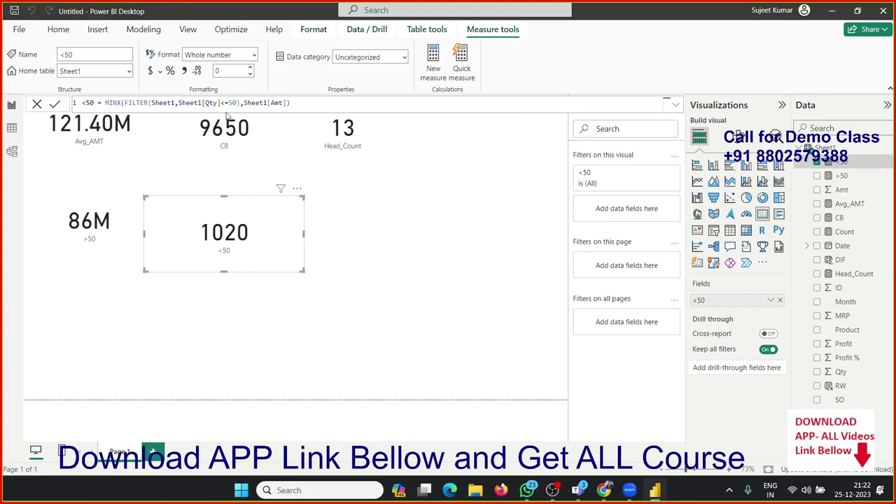
Switch the <50 measure to AVERAGEX so its card shows 7470.
double_click(118, 103)
text(av)
key(Down)
key(Down)
key(Down)
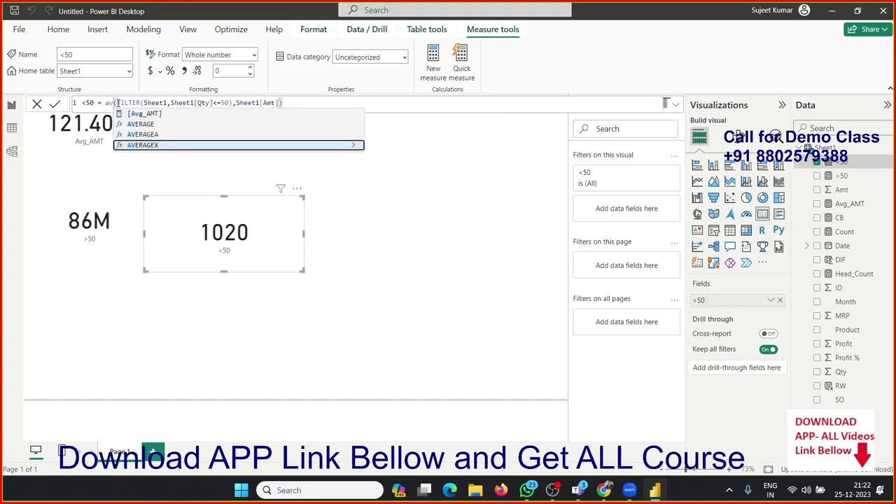
key(Tab)
key(Return)
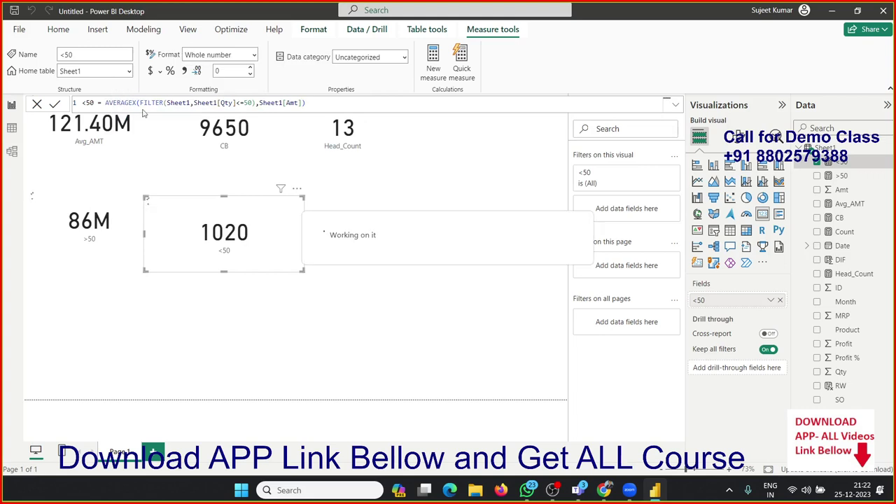
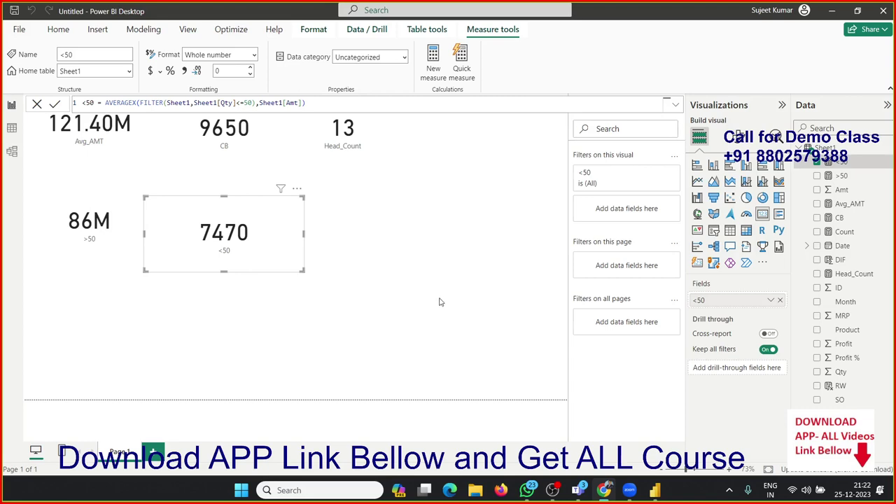
Switch from the report canvas to Table view to see Sheet1's data grid.
click(12, 136)
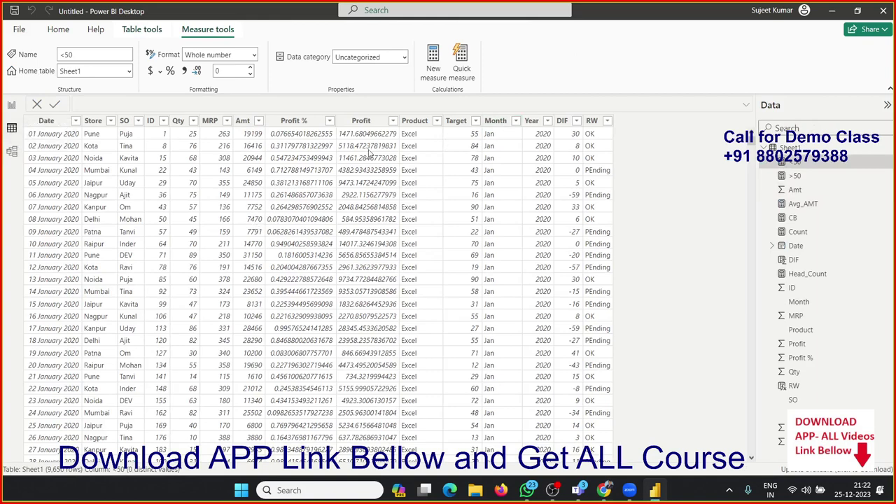
Review the Target, MRP, Year, DIF and Month columns, then add a new calculated column.
click(457, 121)
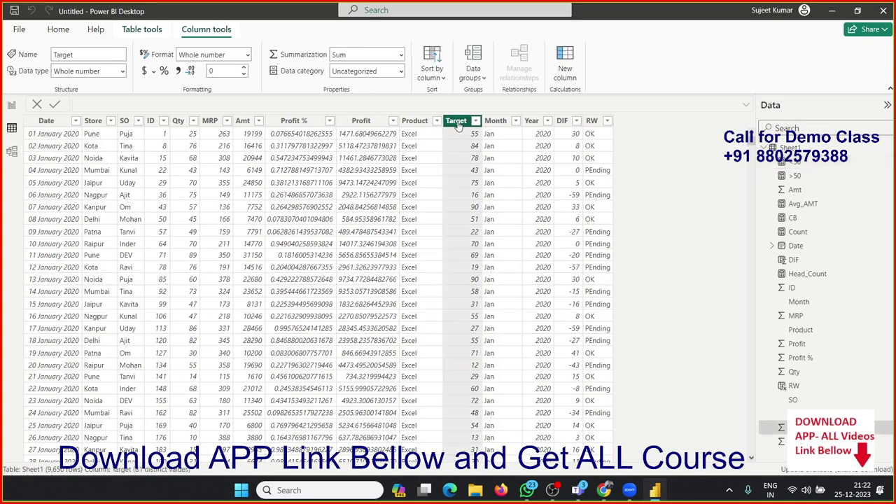
click(186, 209)
click(224, 365)
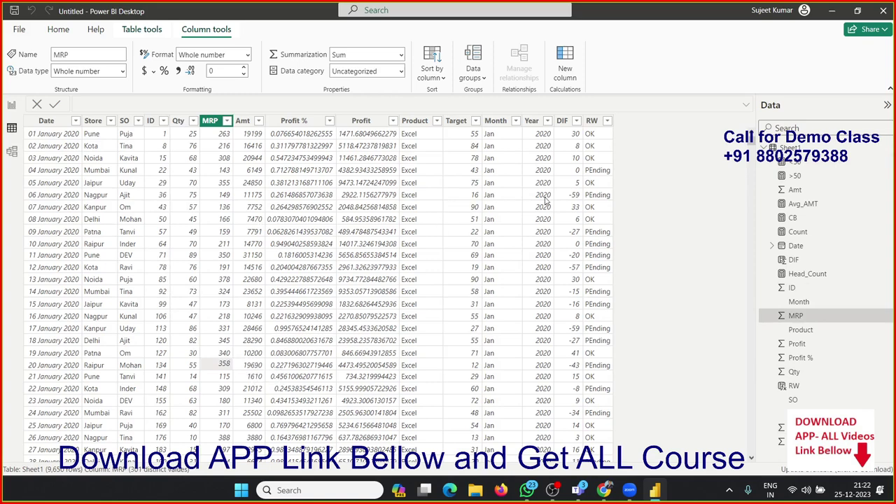
click(545, 196)
click(581, 235)
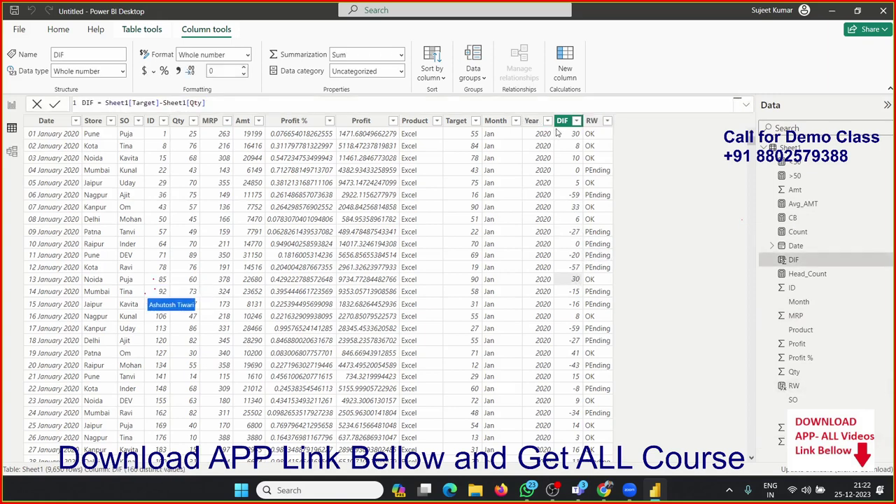
click(567, 126)
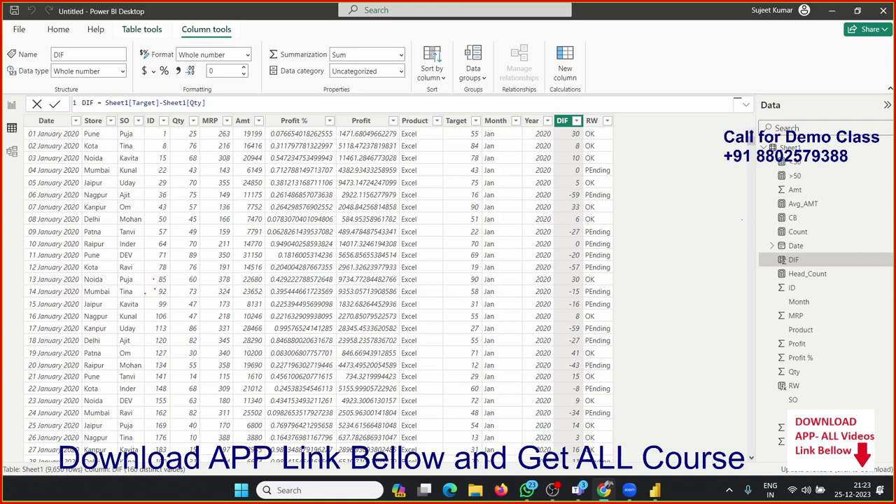
click(490, 207)
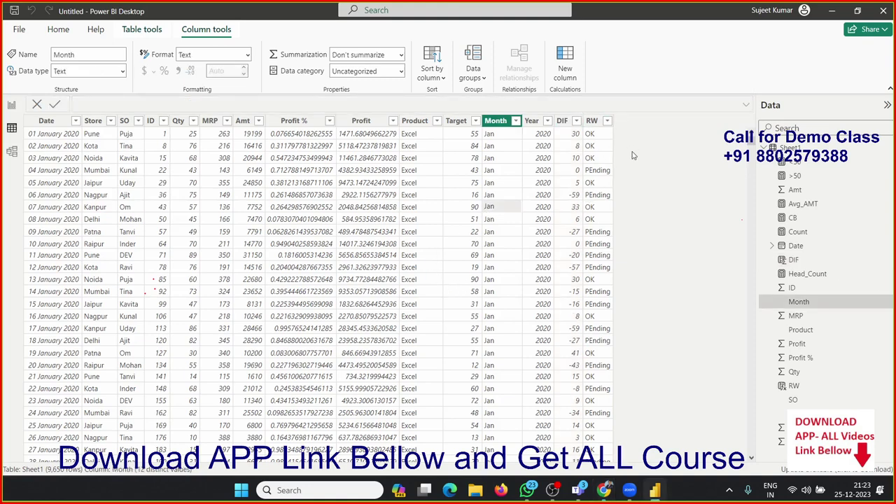
click(575, 83)
Define the column as yy = Sheet1[Date].[Year], filling every row with 2020.
double_click(88, 103)
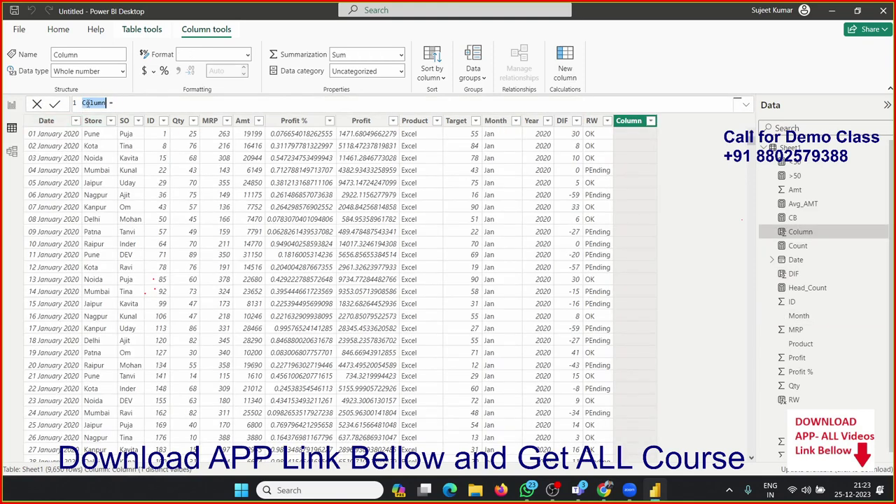
text(y =)
text(date)
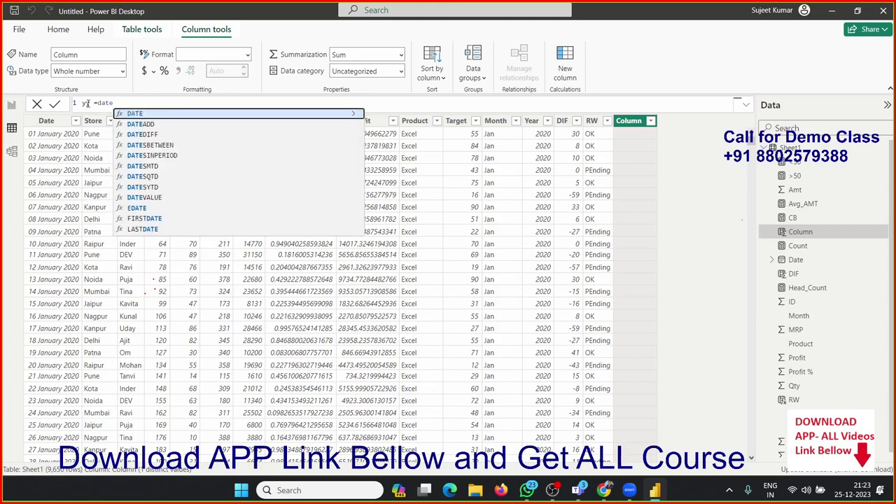
key(BackSpace)
key(BackSpace)
key(BackSpace)
key(BackSpace)
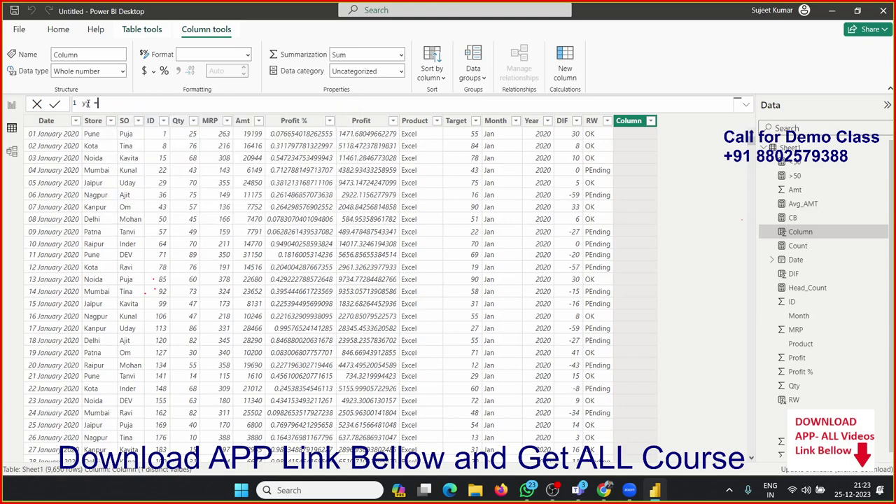
text(h)
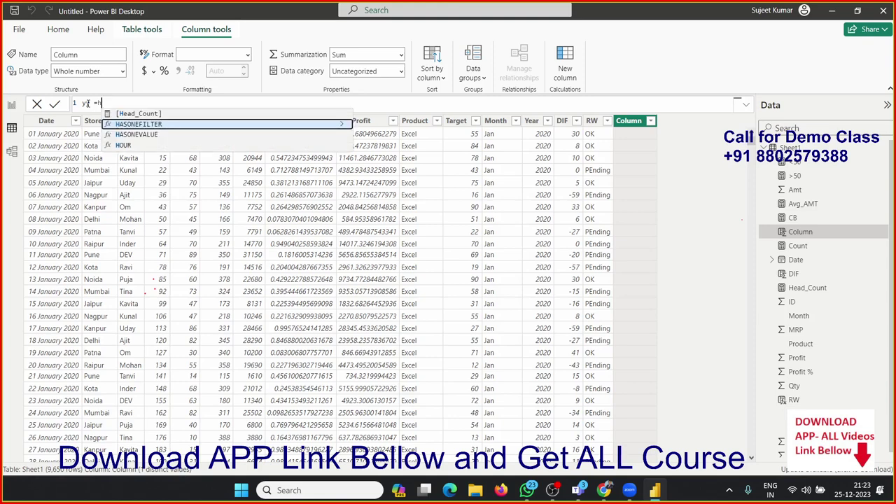
key(BackSpace)
text(sh)
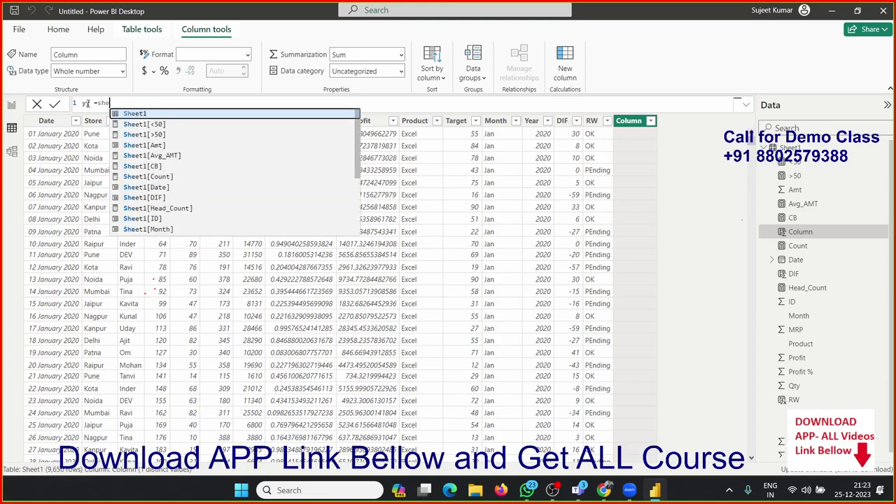
text(e)
key(Down)
key(Down)
key(Down)
key(Down)
key(Down)
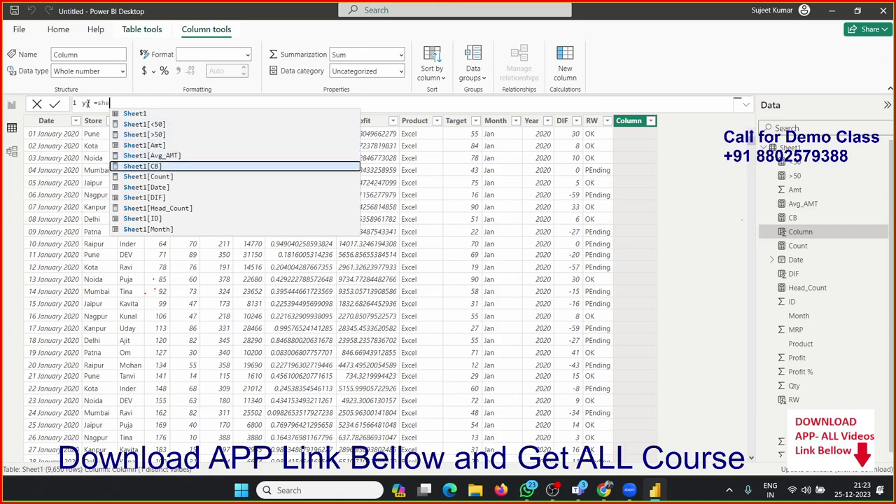
key(Down)
key(Down)
key(Tab)
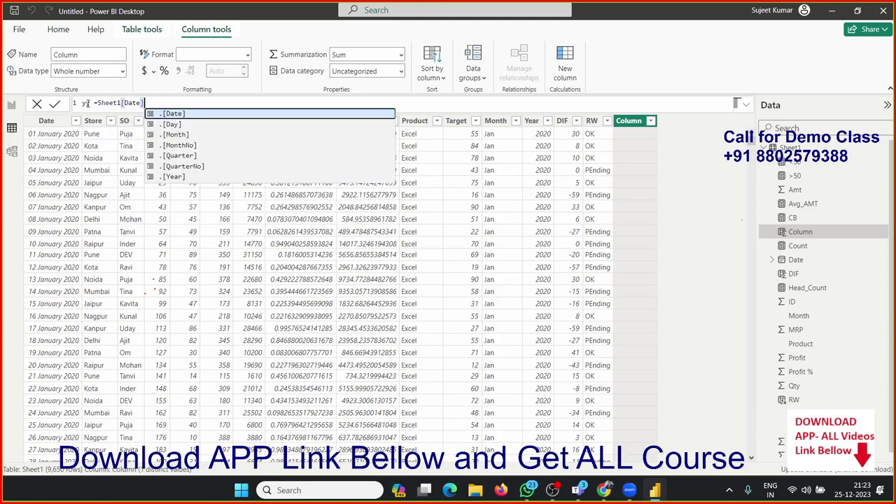
key(Down)
key(Down)
key(Down)
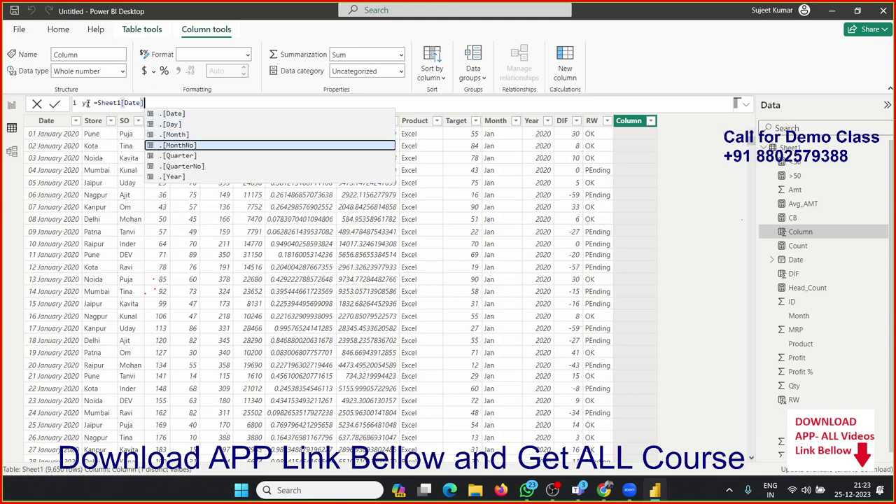
key(Down)
key(Down)
key(Down)
key(Tab)
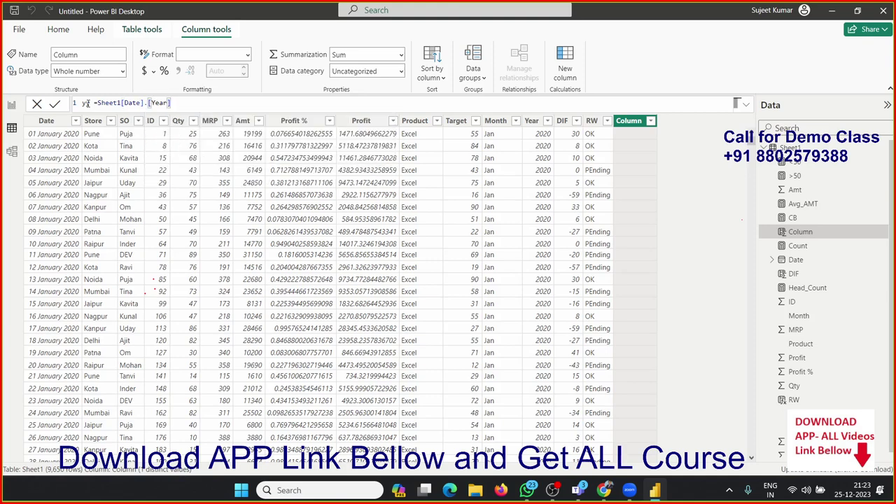
key(Return)
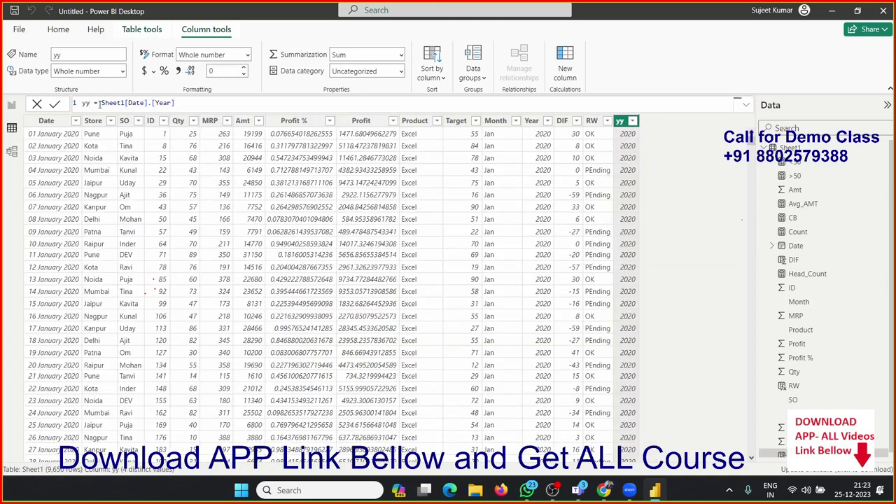
drag(102, 103, 192, 103)
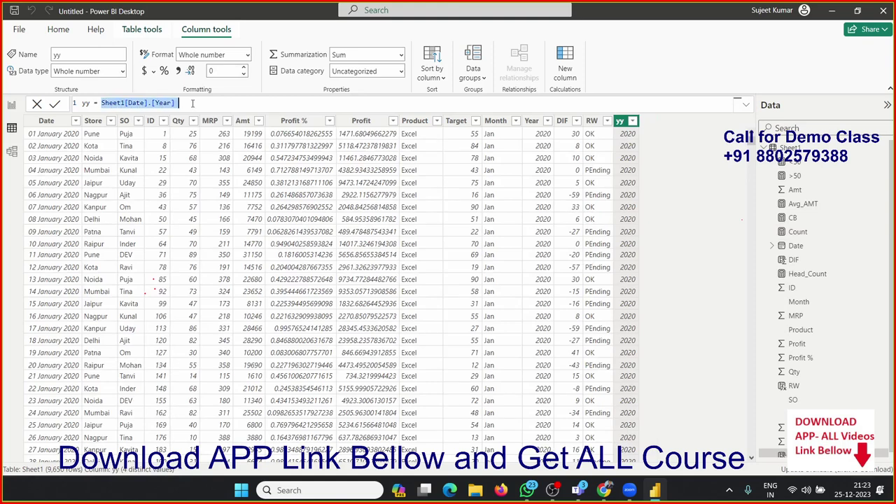
Change the yy formula to YEAR(Sheet1[Date]).
text(YEAR()
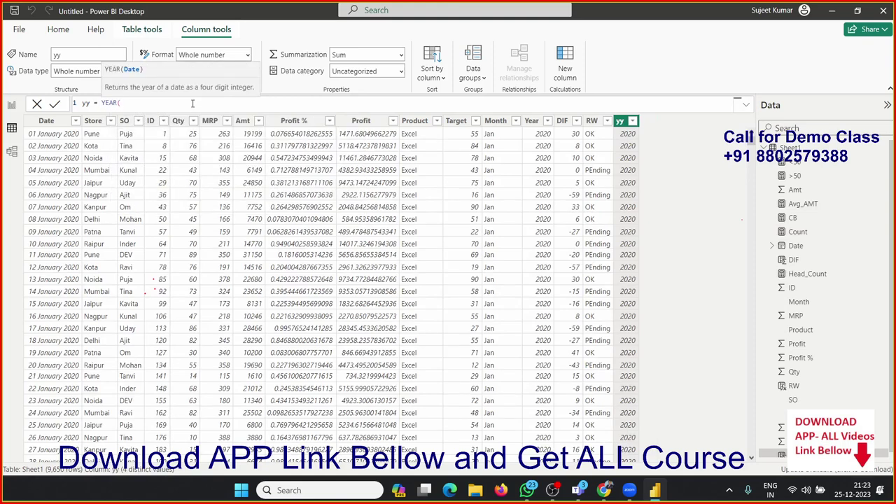
text(shee)
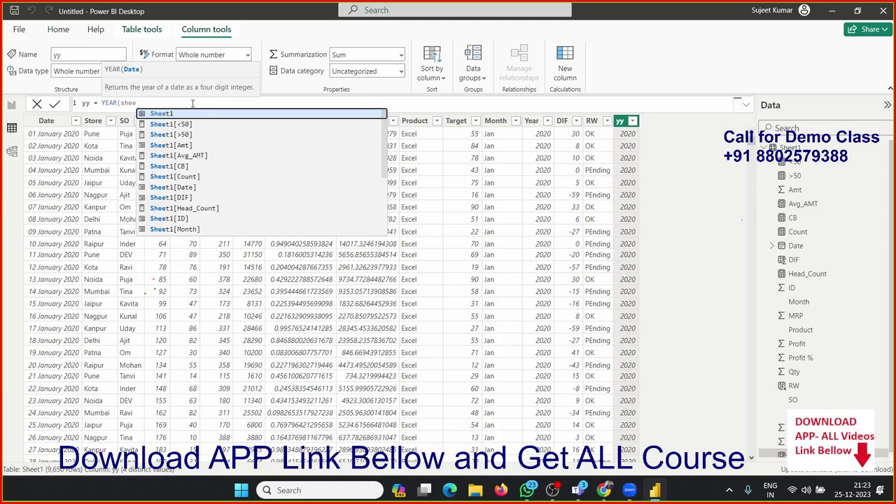
key(Down)
key(Down)
key(Down)
key(Down)
key(Down)
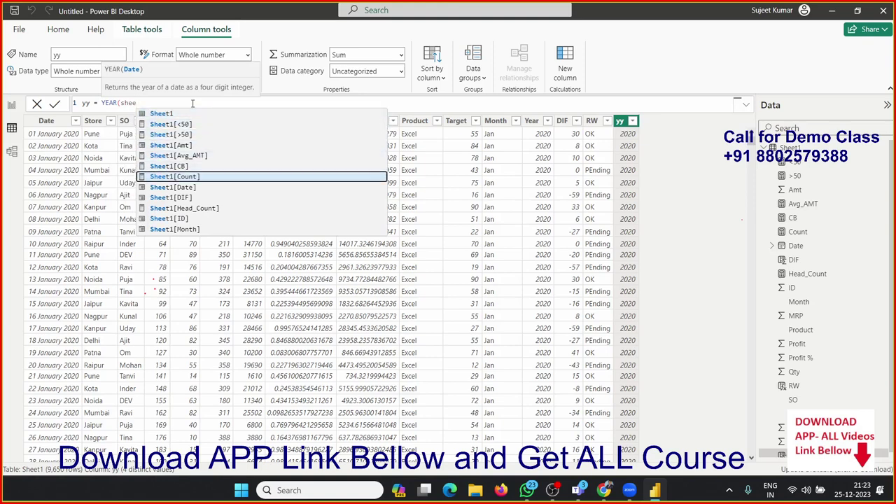
key(Down)
key(Tab)
text())
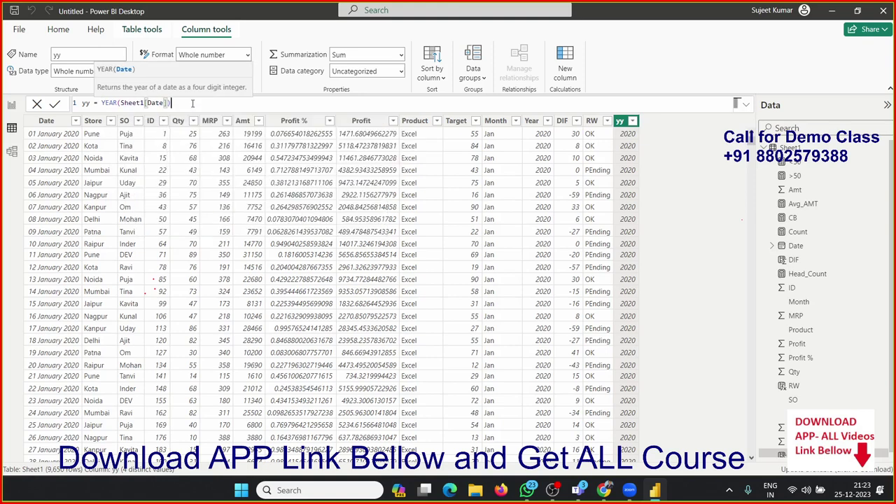
Swap the function to MONTH, then DAY, so yy shows day numbers 1, 2, 3….
double_click(108, 102)
text(month)
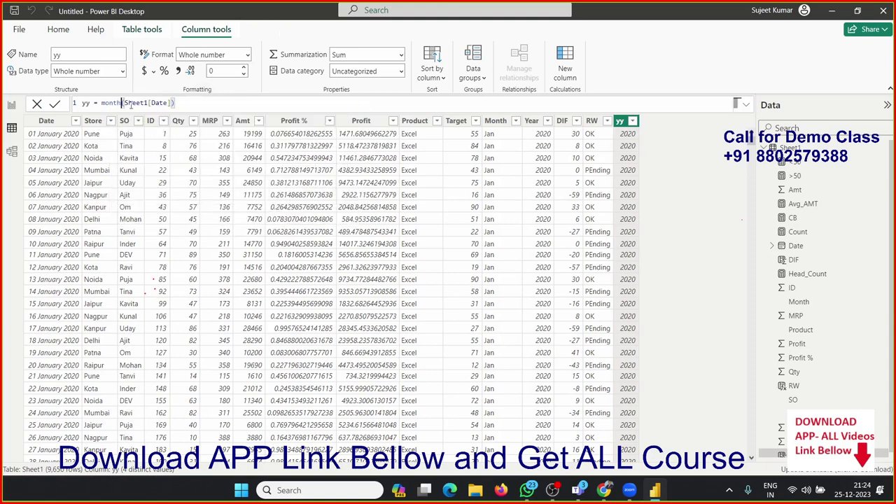
key(Return)
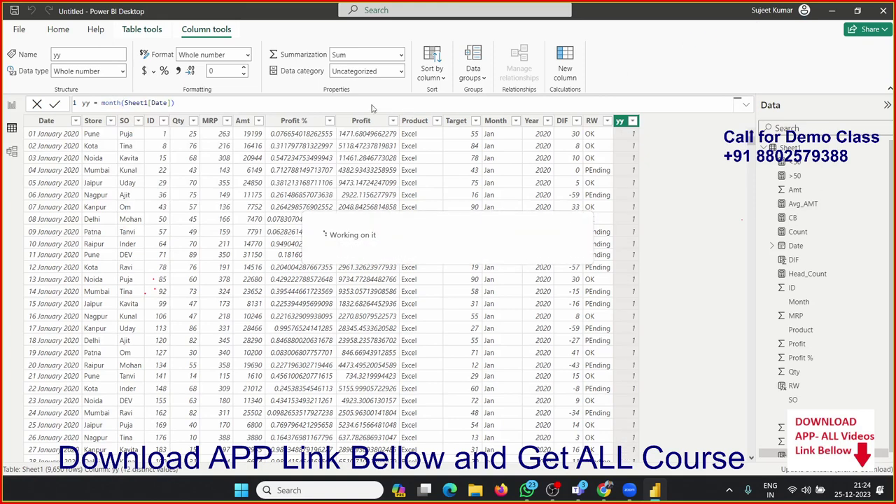
double_click(111, 103)
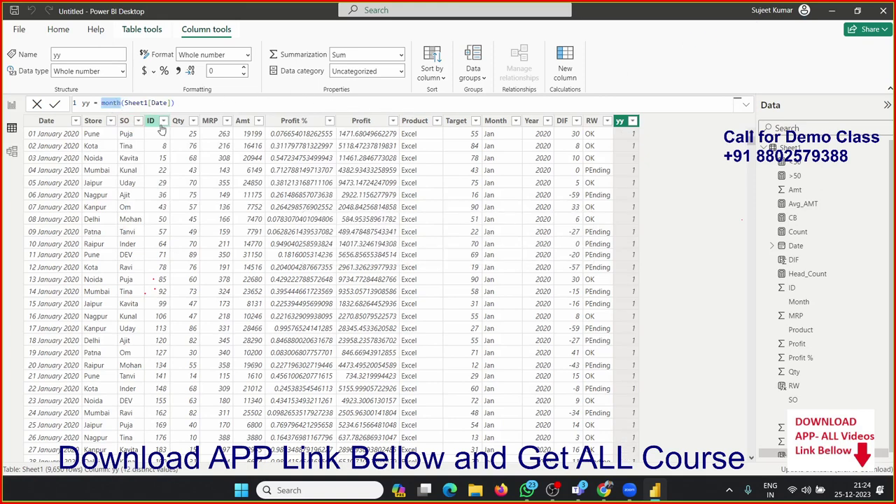
text(da)
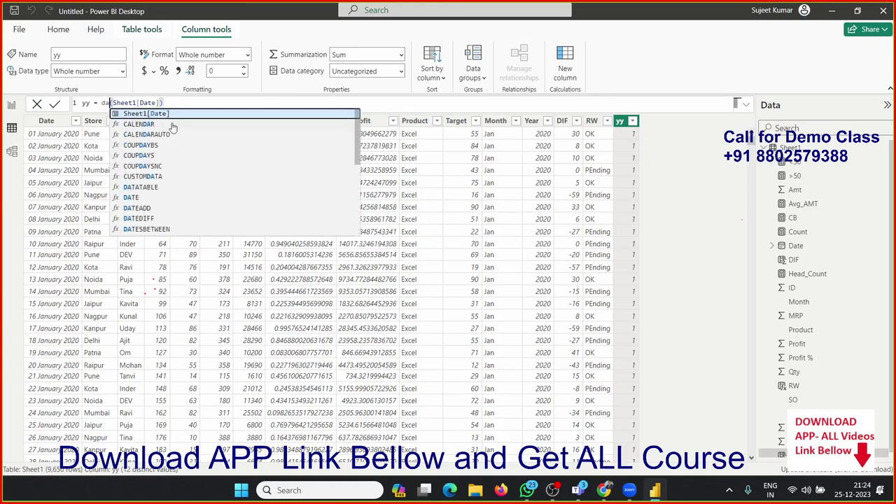
text(y)
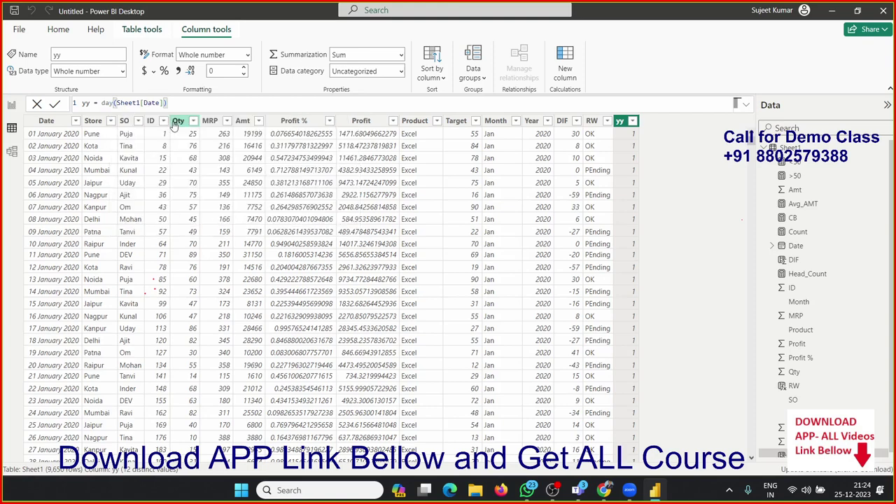
key(Return)
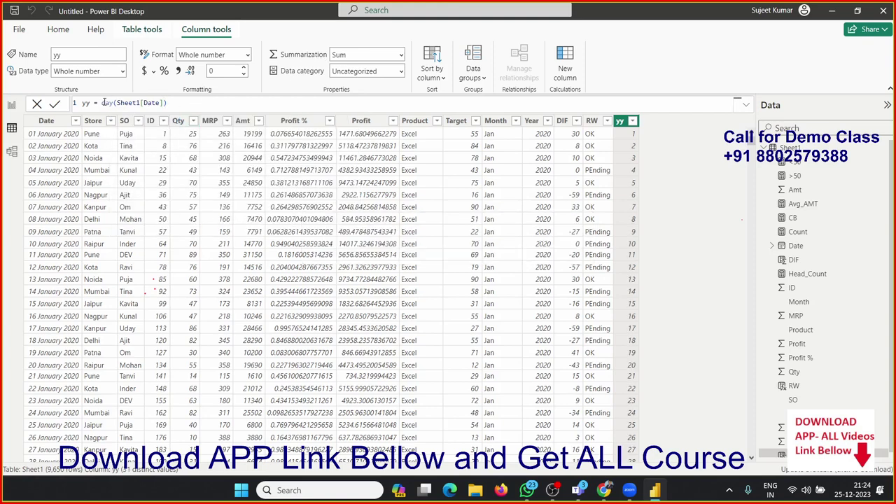
drag(102, 103, 199, 102)
Set yy to FORMAT(Sheet1[Date],"DD-MMM-YY") so rows read 01-Jan-20, 02-Jan-20.
text(for)
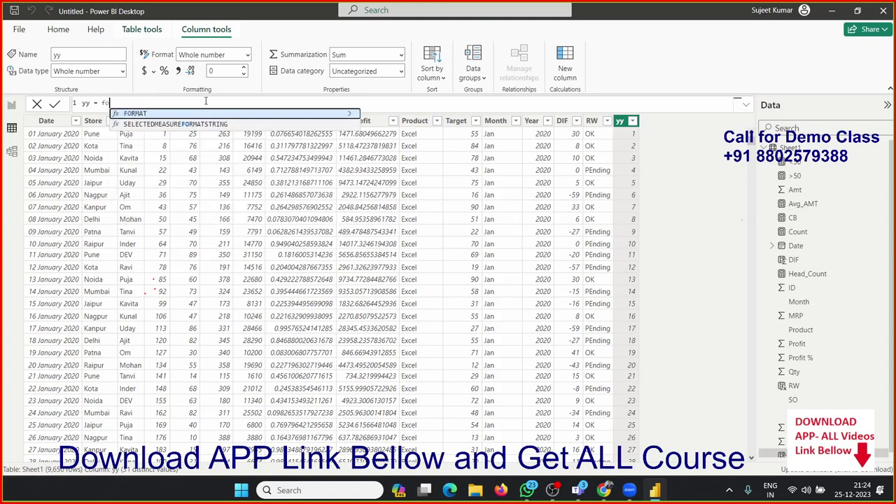
key(Tab)
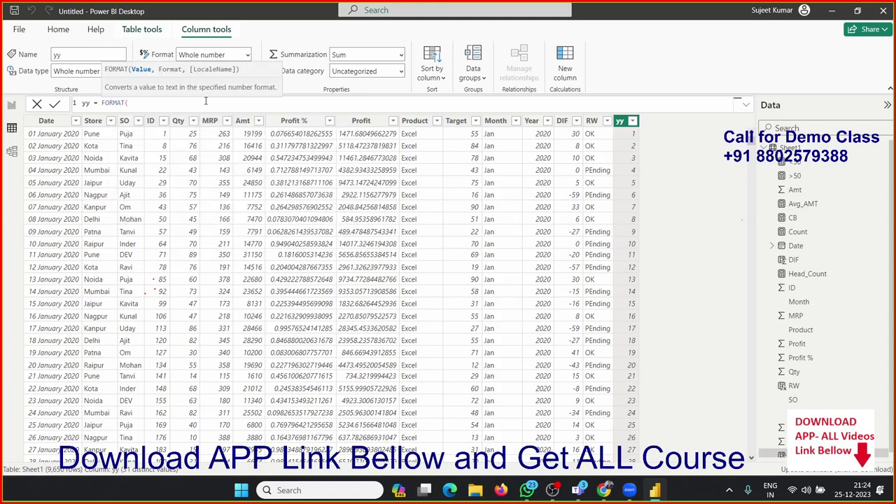
text("DD)
key(BackSpace)
key(BackSpace)
key(BackSpace)
text(sh)
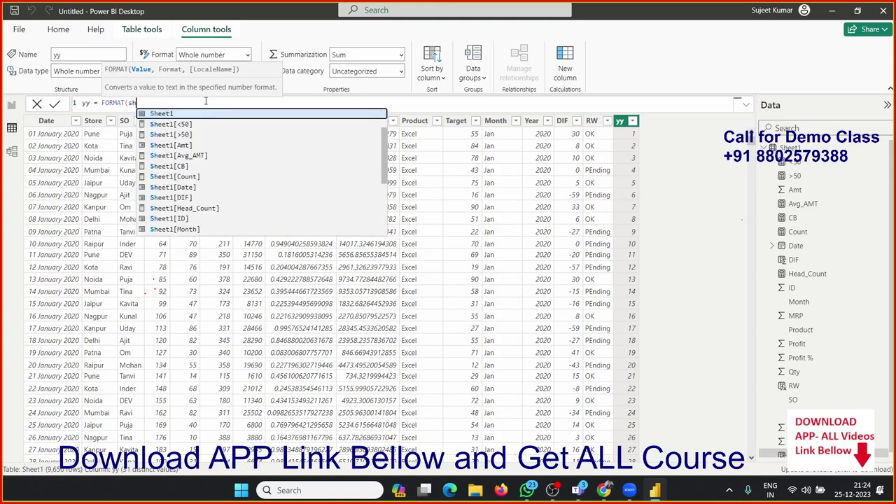
key(Tab)
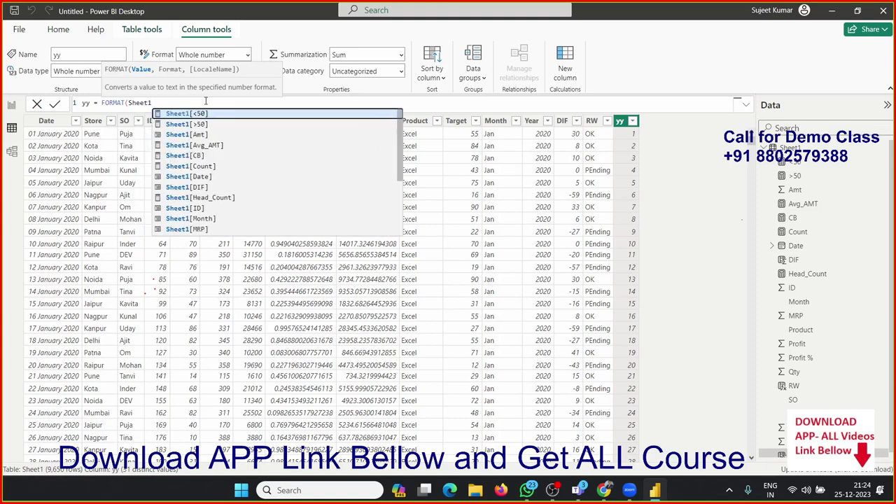
key(Down)
key(Down)
key(Down)
key(Down)
key(Down)
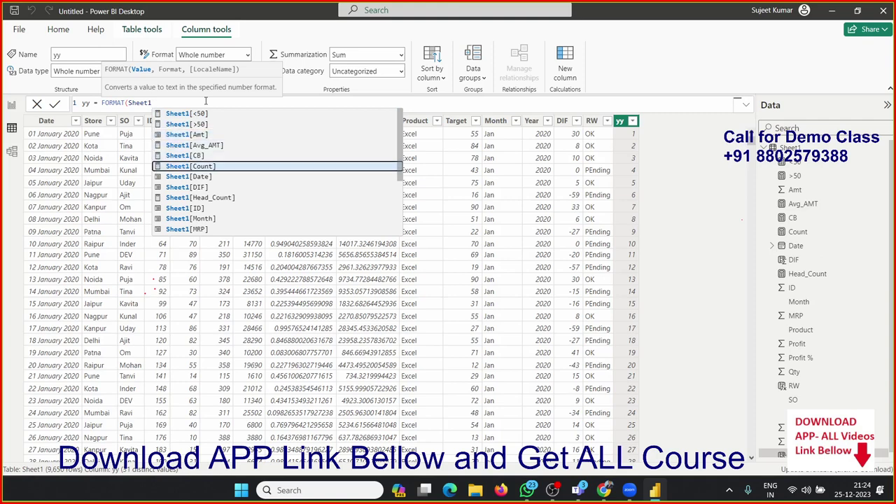
key(Down)
key(Tab)
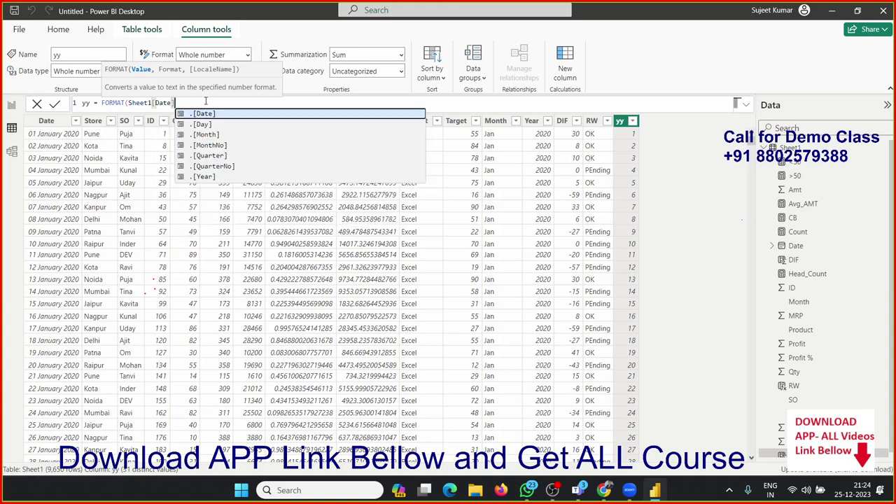
text(,"DDD)
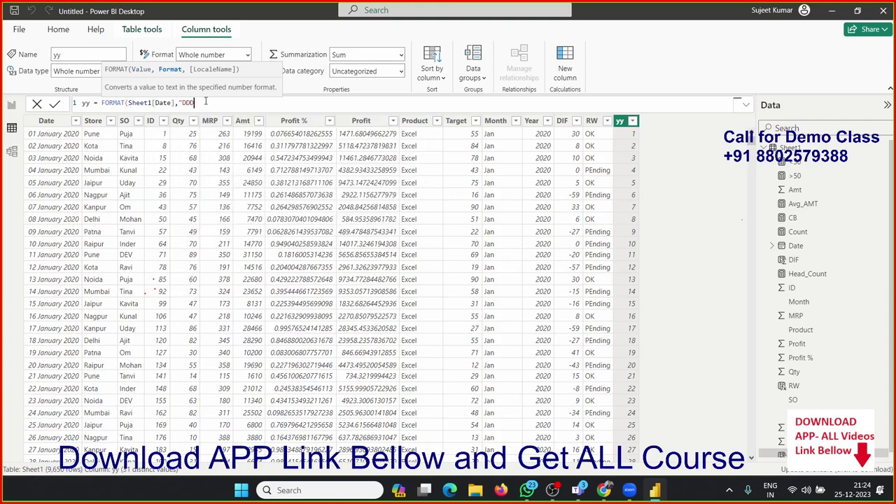
key(BackSpace)
text(-)
text(M)
text(MM)
text(-YY"))
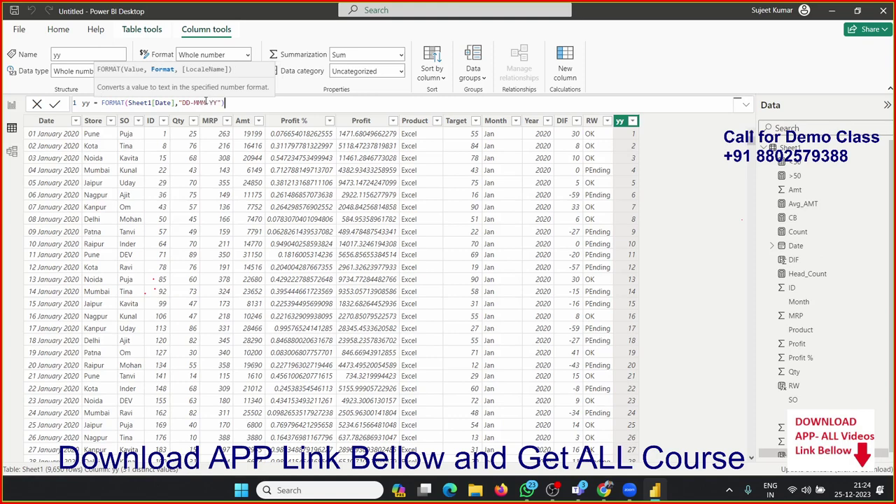
key(Return)
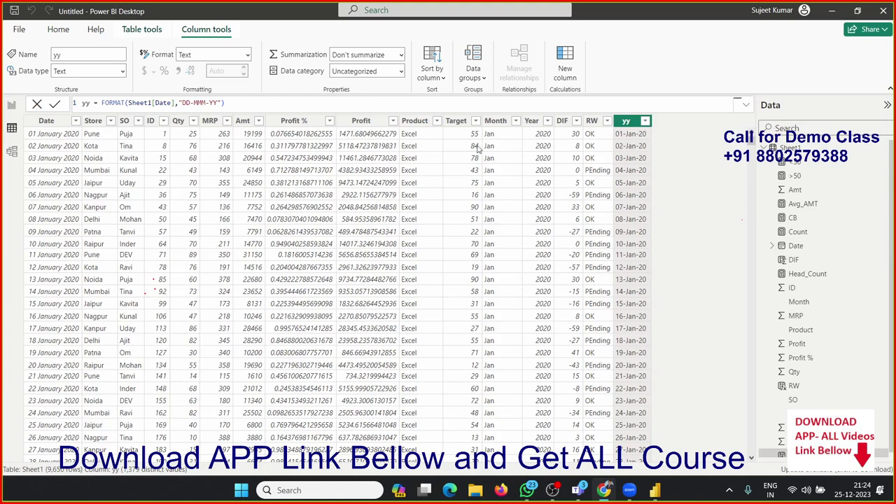
Replace the yy formula with DATE(2023,12,25), giving 25-12-2023 on every row.
mouse_move(111, 104)
mouse_down()
mouse_move(274, 105)
mouse_move(102, 103)
mouse_up()
click(275, 105)
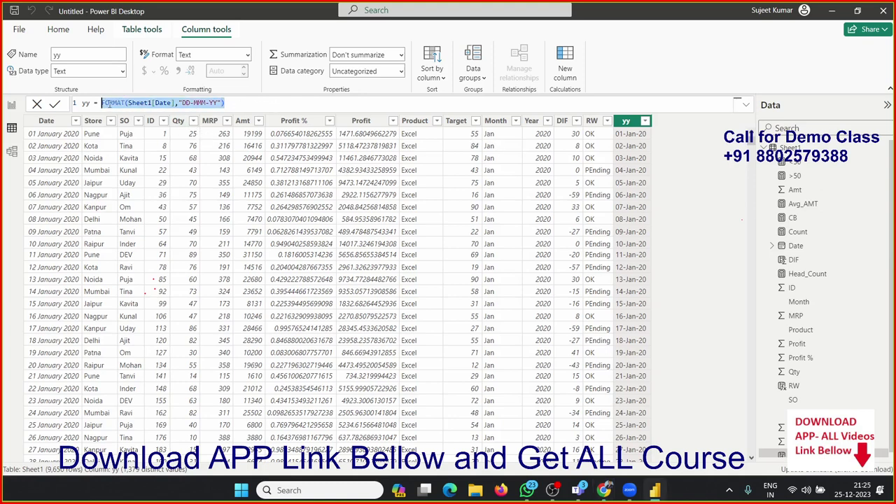
text(date)
key(Down)
key(Tab)
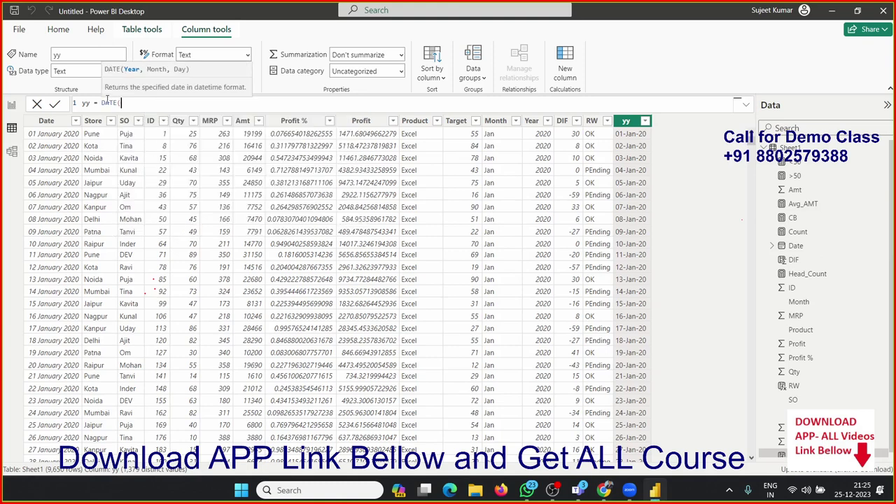
text(2023)
text(,12,)
text(25)
text())
key(Return)
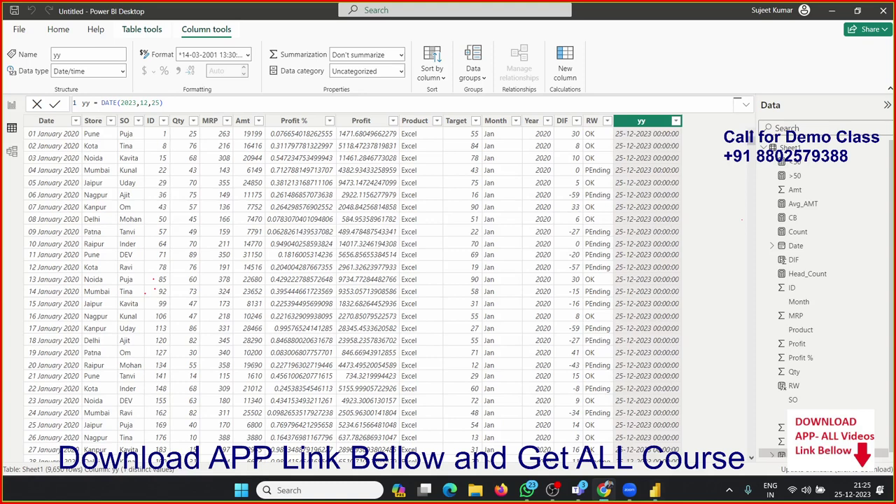
click(490, 243)
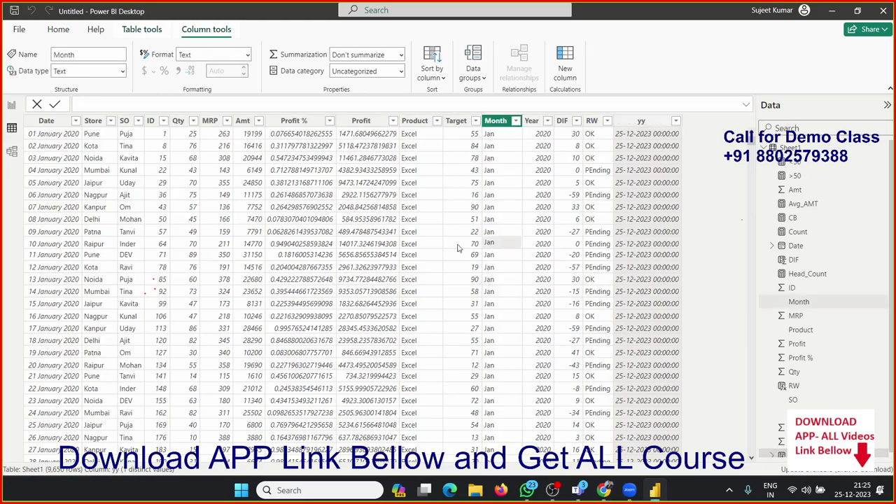
Scroll through the Sheet1 rows to review the Date column's values.
click(61, 158)
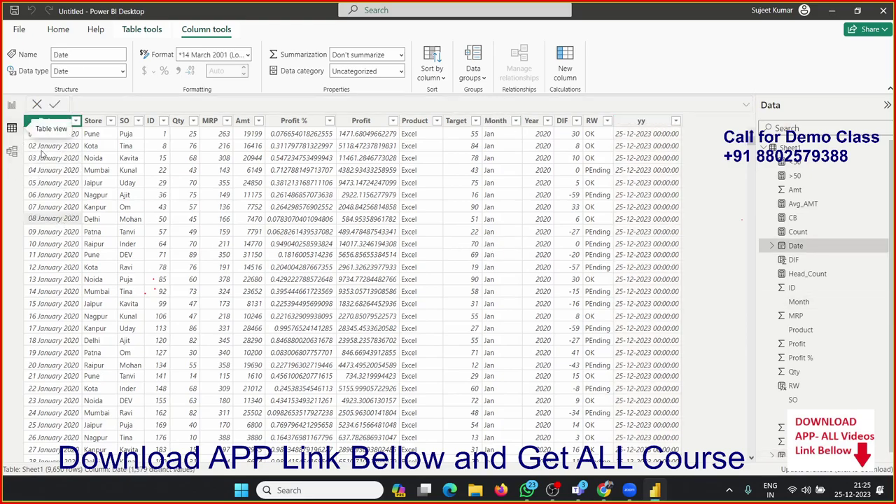
scroll(76, 268, down, 6)
scroll(76, 267, down, 10)
scroll(76, 267, down, 10)
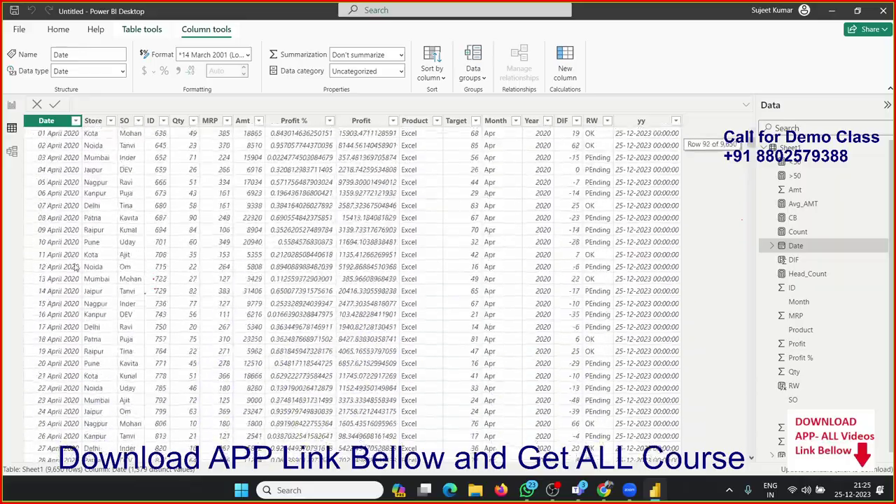
scroll(76, 266, down, 10)
scroll(75, 266, down, 10)
scroll(75, 267, down, 10)
scroll(73, 265, down, 3)
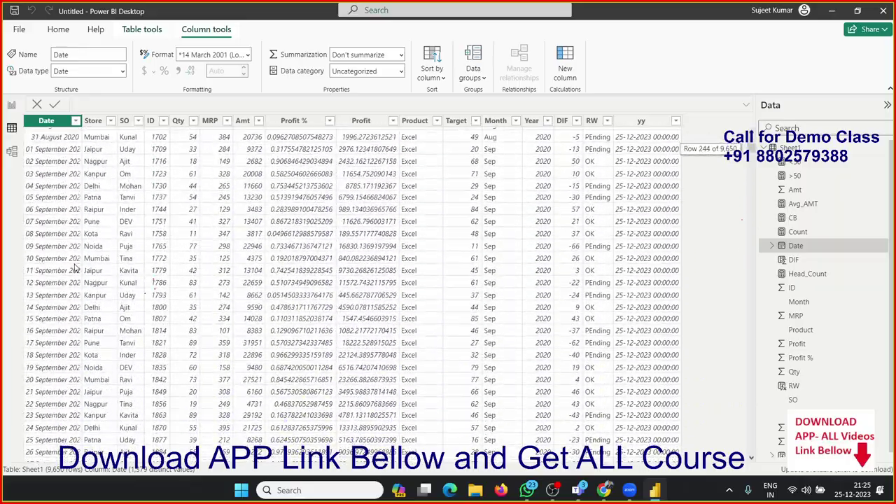
scroll(67, 263, down, 7)
scroll(57, 259, down, 2)
scroll(56, 255, up, 9)
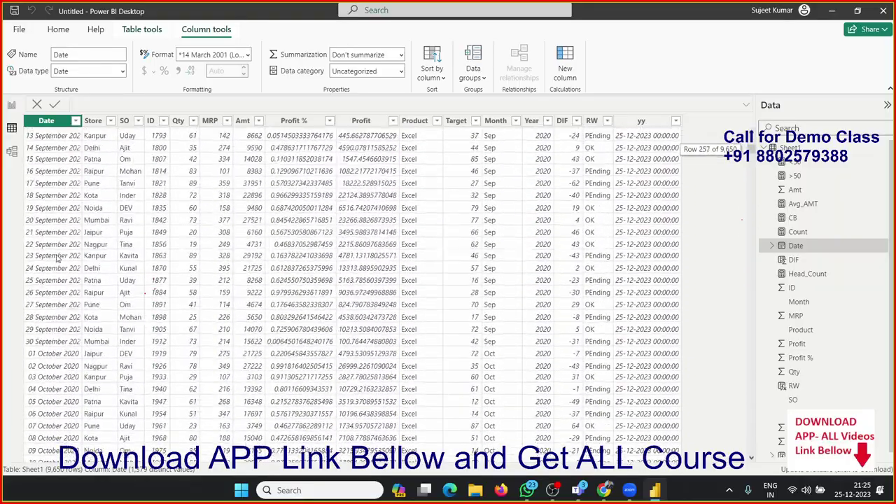
scroll(49, 210, up, 12)
scroll(42, 161, up, 14)
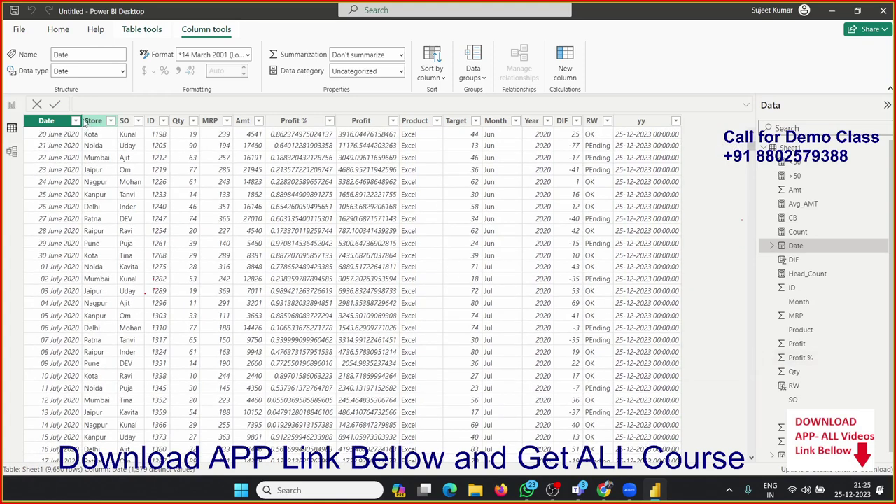
Browse the Date column's filter list, close it unchanged, and show Table tools.
click(76, 121)
scroll(176, 250, down, 5)
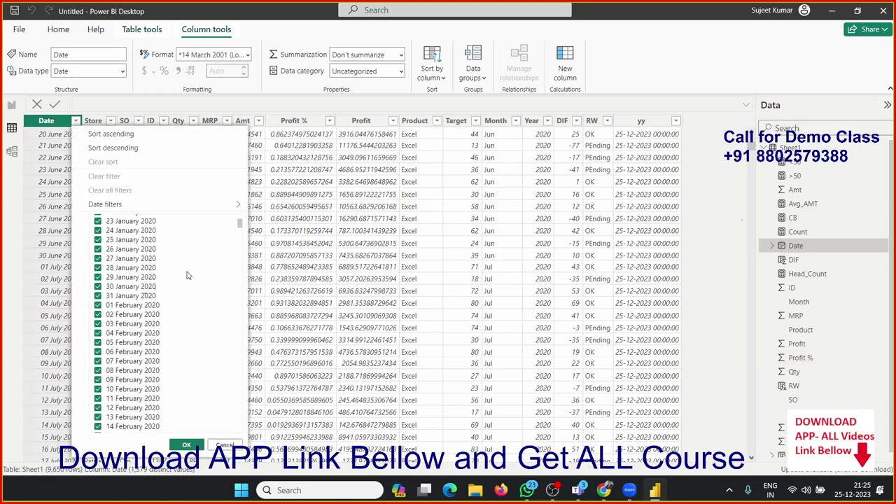
scroll(186, 274, down, 5)
mouse_move(241, 231)
mouse_down()
mouse_move(242, 438)
mouse_move(242, 220)
mouse_up()
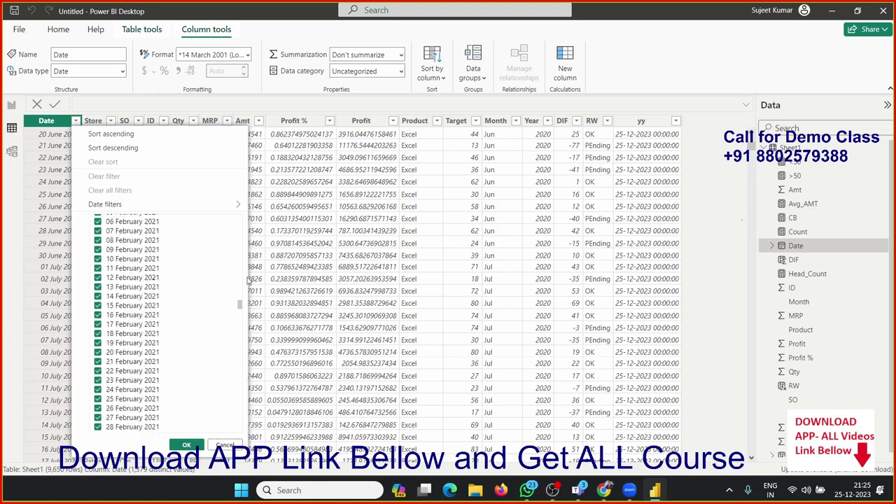
click(316, 220)
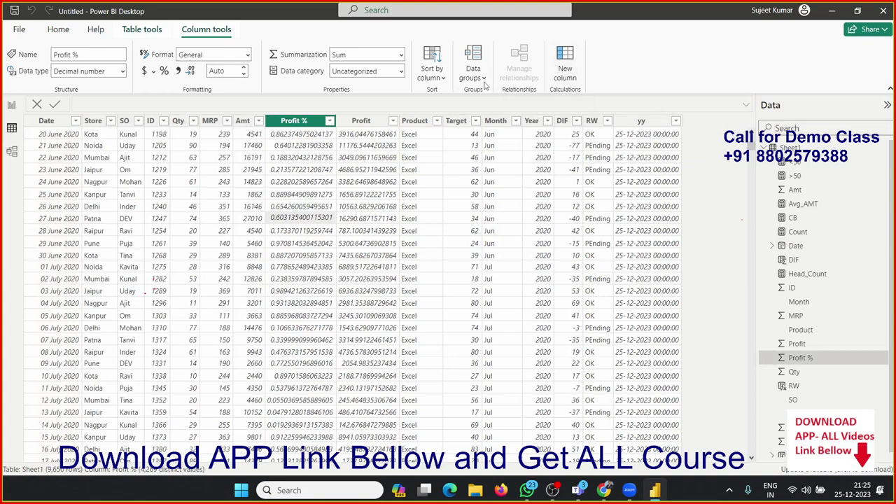
click(157, 31)
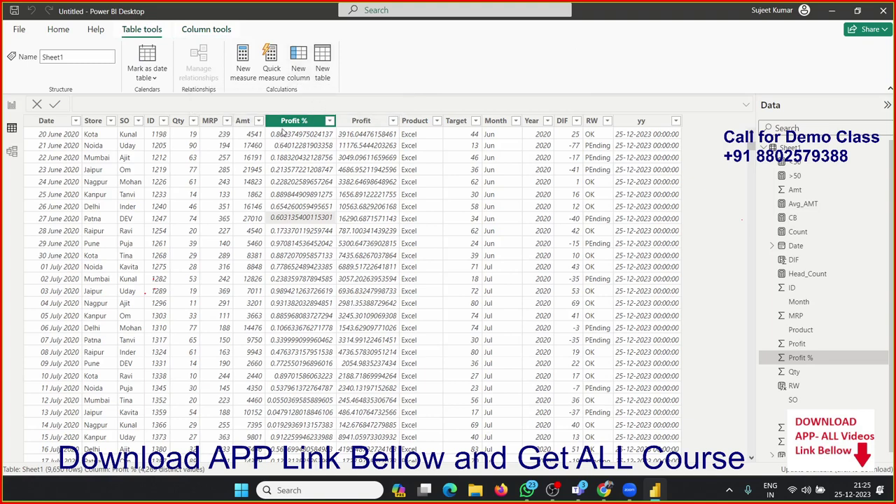
Create table Dec = CALENDAR(DATE(2023,12,1),DATE(2023,12,31)), listing all 31 December dates.
click(319, 81)
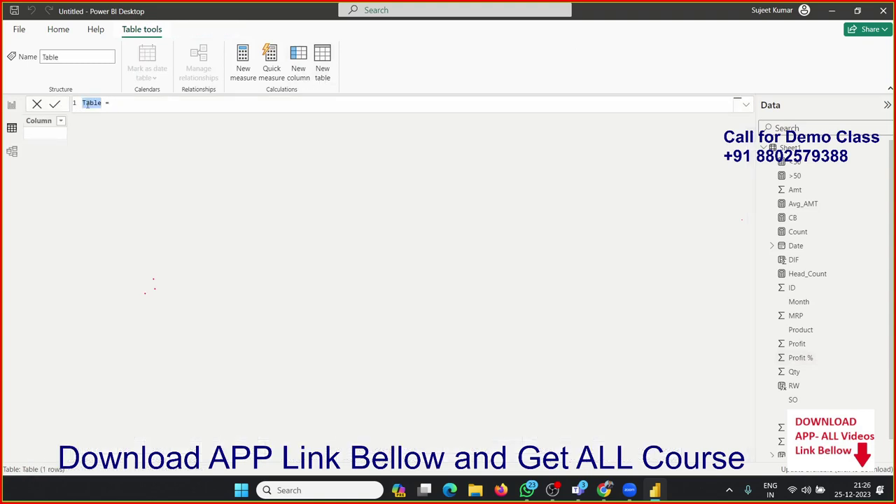
text(DEc)
key(BackSpace)
key(BackSpace)
key(BackSpace)
text(Dec)
key(End)
text(cal)
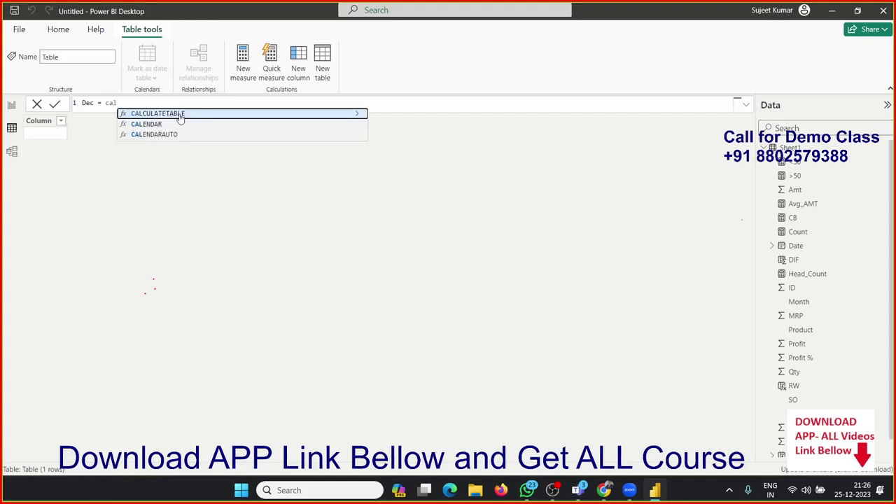
key(Down)
key(Tab)
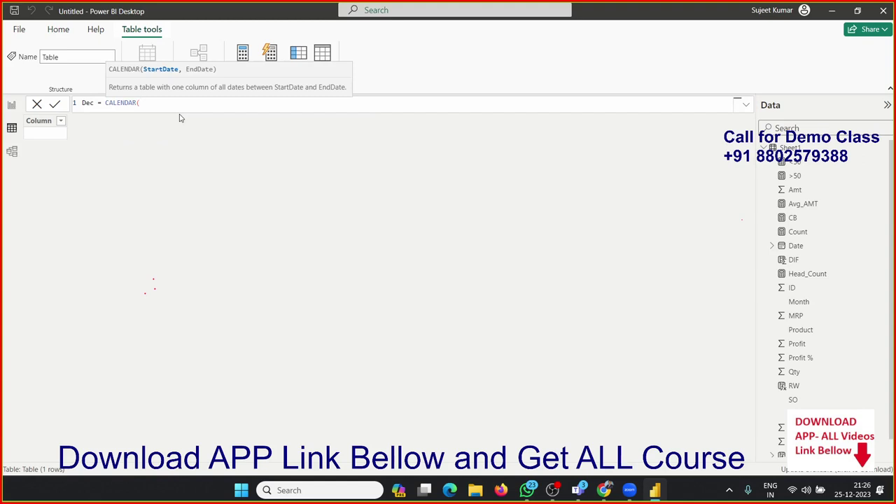
text(date)
key(Tab)
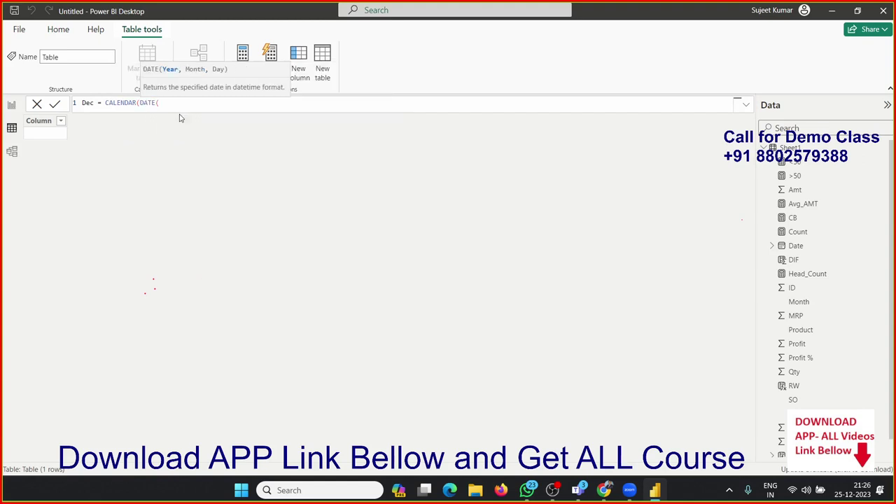
text(2023)
text(,12,1)
text(),)
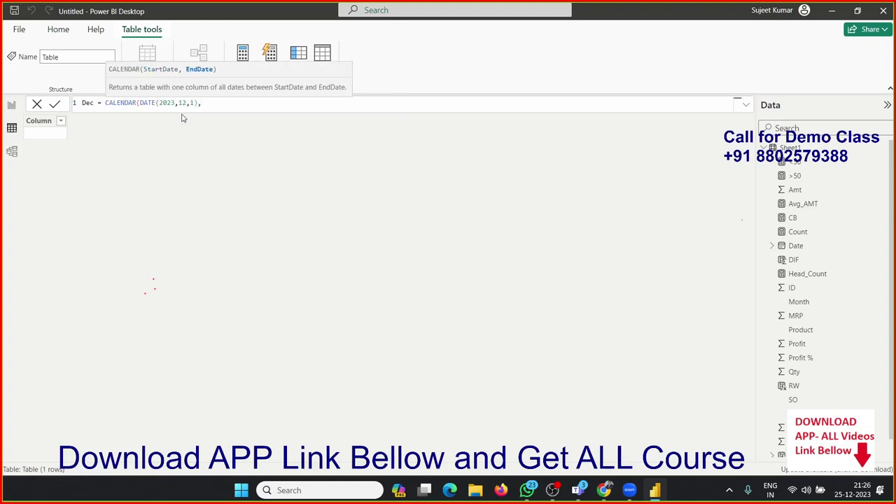
text(DATE(20)
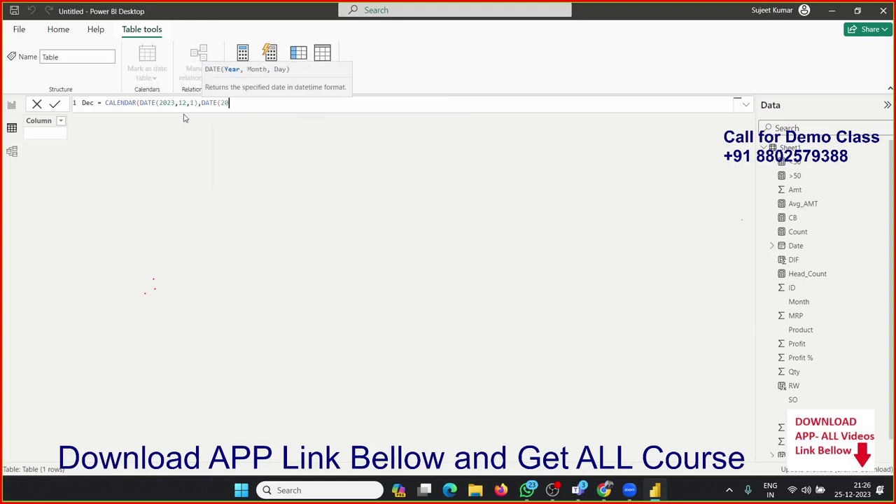
text(23,12,)
text(31))
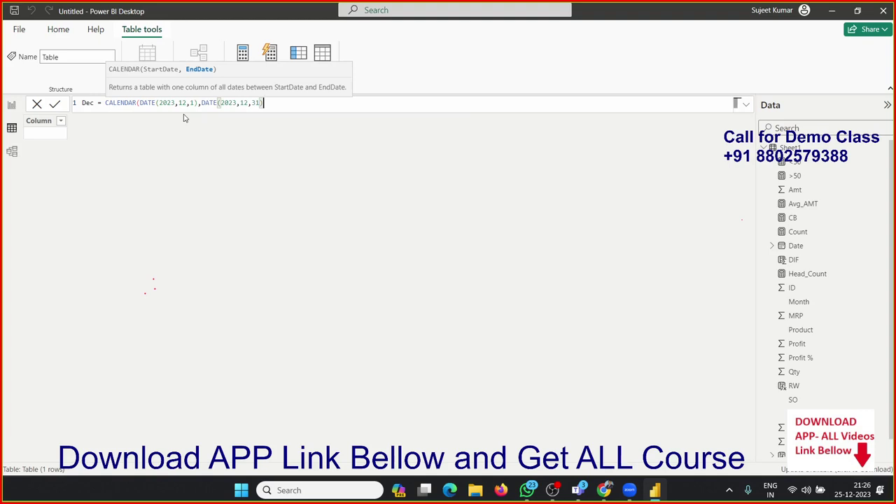
key(Return)
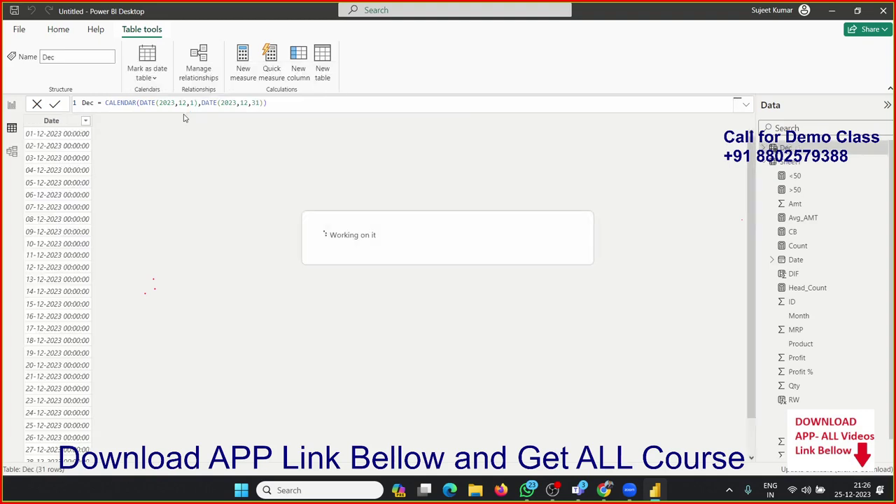
Switch the table view from Dec back to Sheet1 and its 9,650 rows.
scroll(70, 291, down, 1)
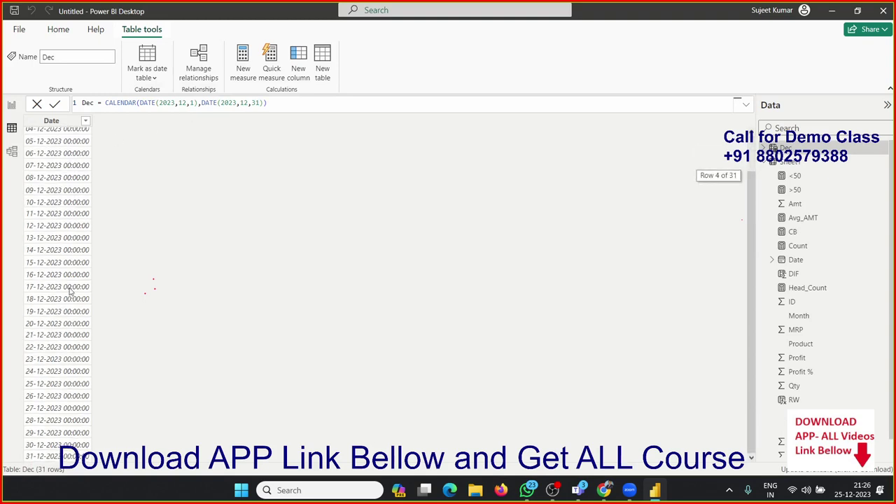
scroll(70, 280, up, 1)
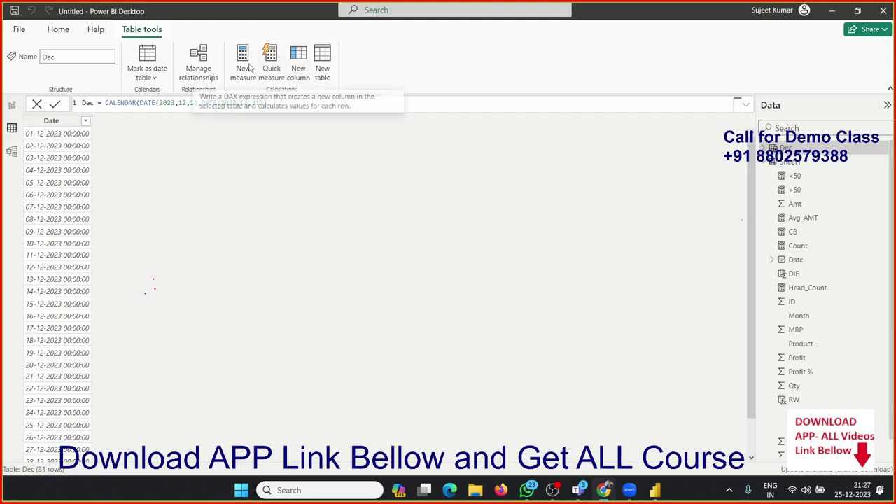
click(805, 163)
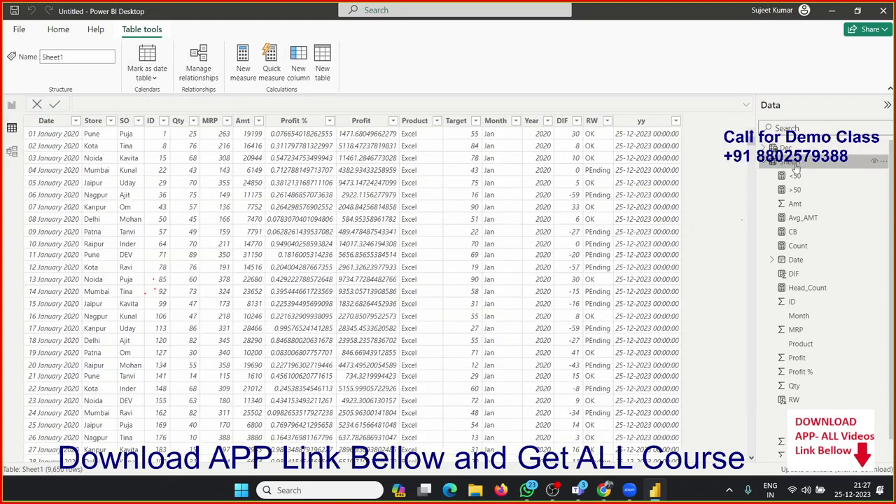
Check the Date and yy columns, then start a new column DTDIF = DATEDIFF(.
click(45, 122)
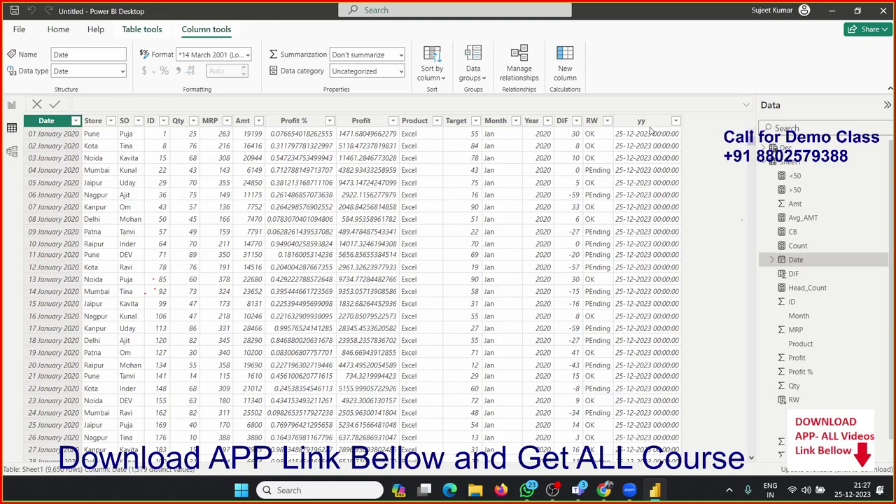
click(649, 122)
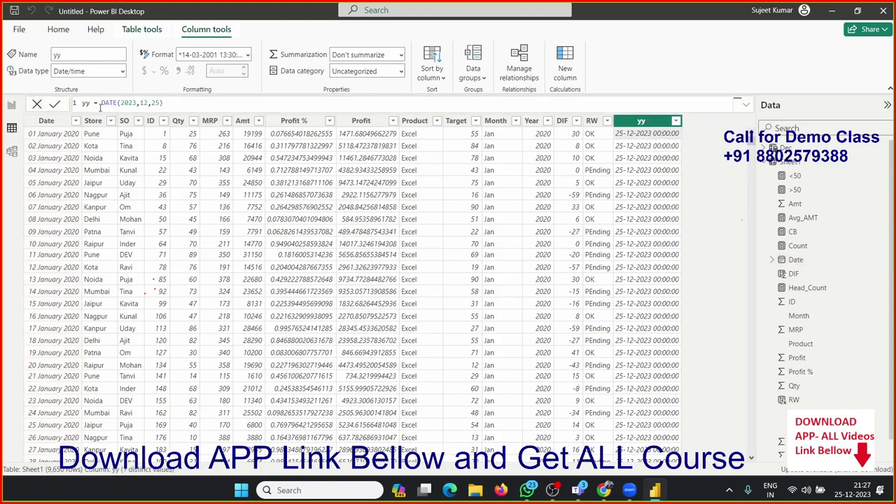
click(566, 72)
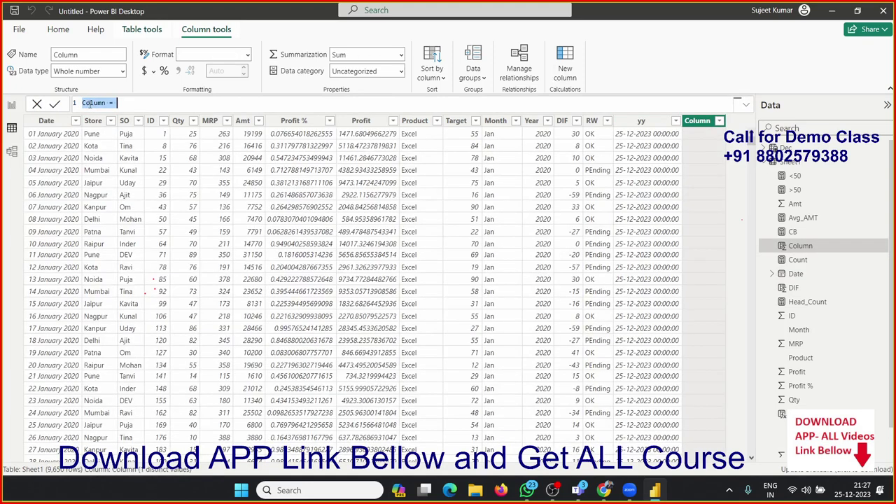
text(D)
text(TDIF)
text( = )
text(date)
key(Down)
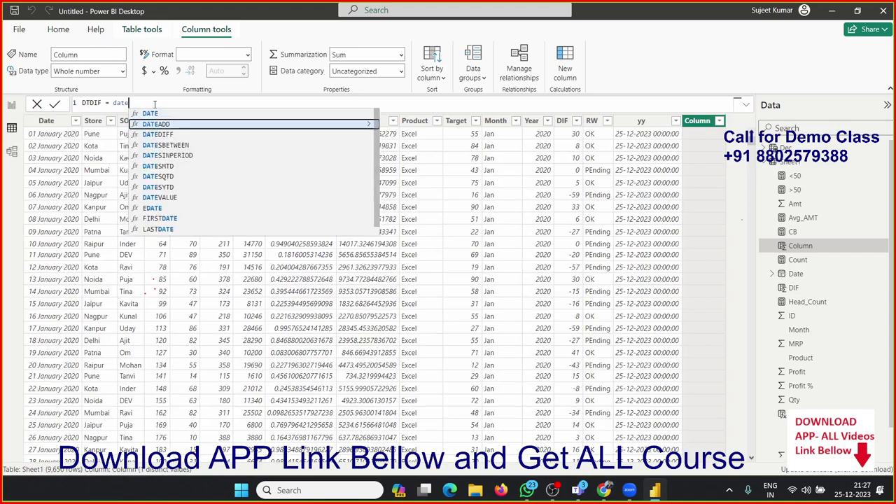
key(Down)
key(Tab)
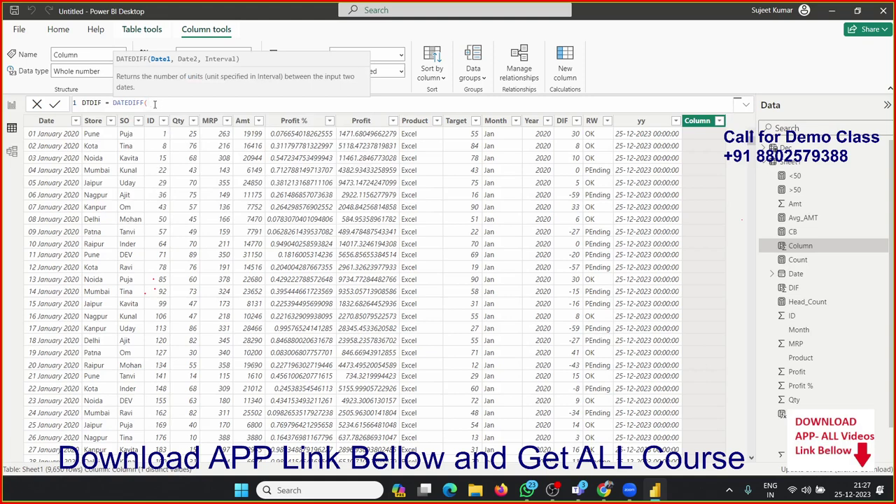
Complete DATEDIFF(Sheet1[Date],TODAY(),MONTH), showing 47 months for early January 2020 rows.
text(sh)
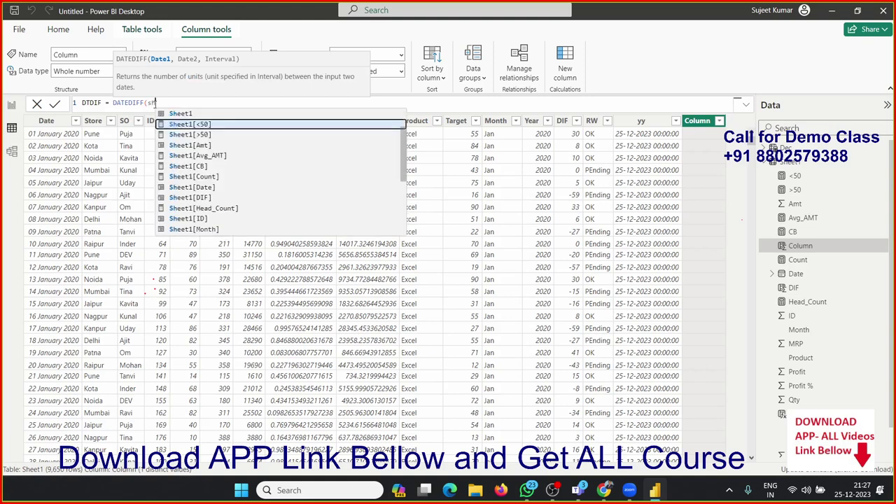
key(Down)
key(Down)
key(Down)
key(Down)
key(Down)
key(Down)
key(Tab)
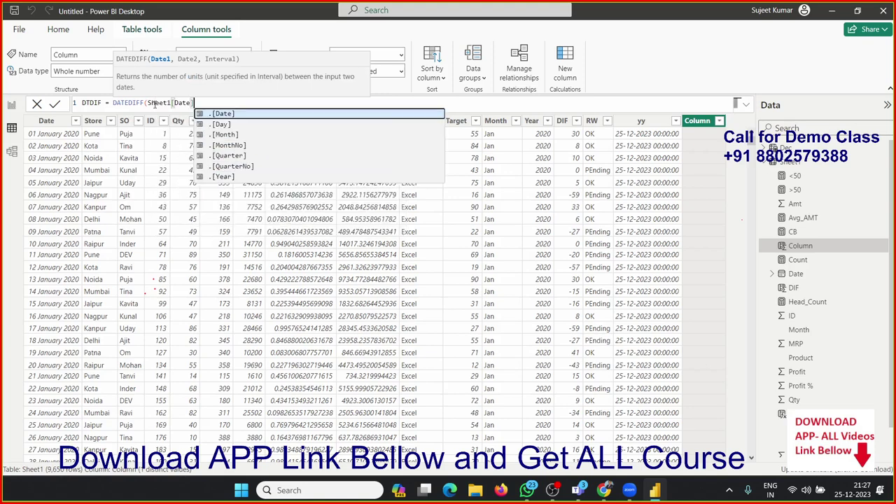
text(,)
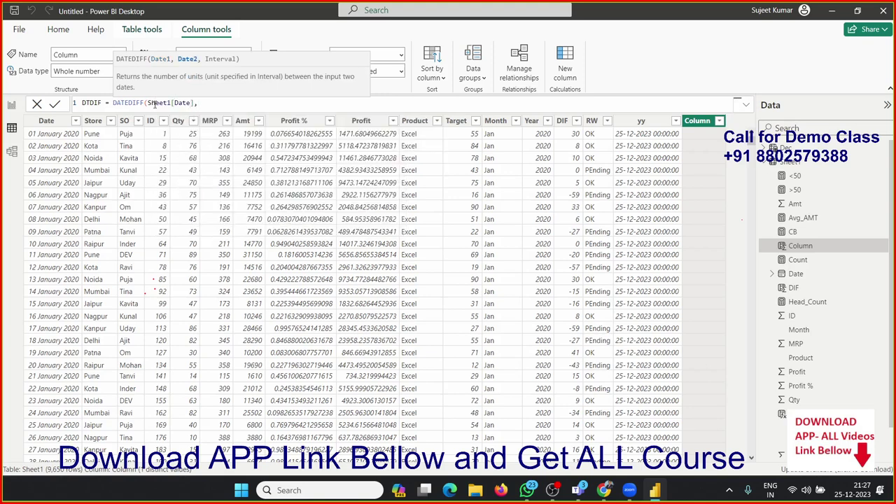
text(tod)
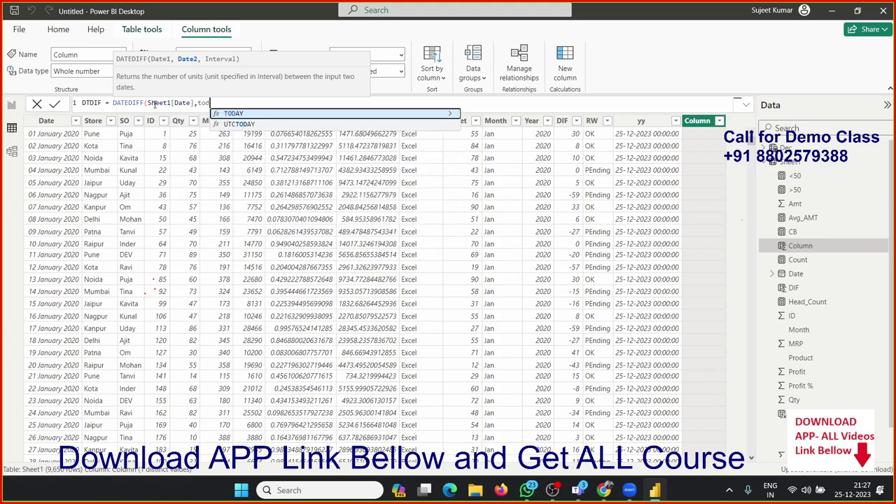
key(Tab)
text())
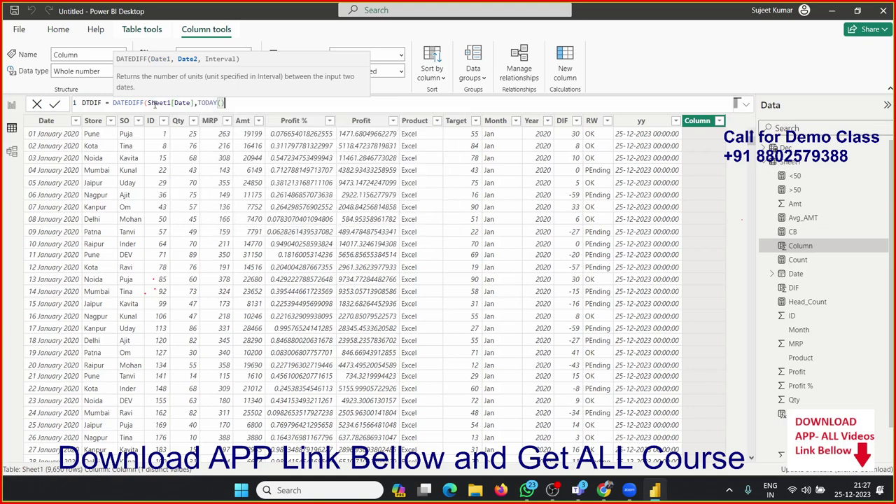
text(,)
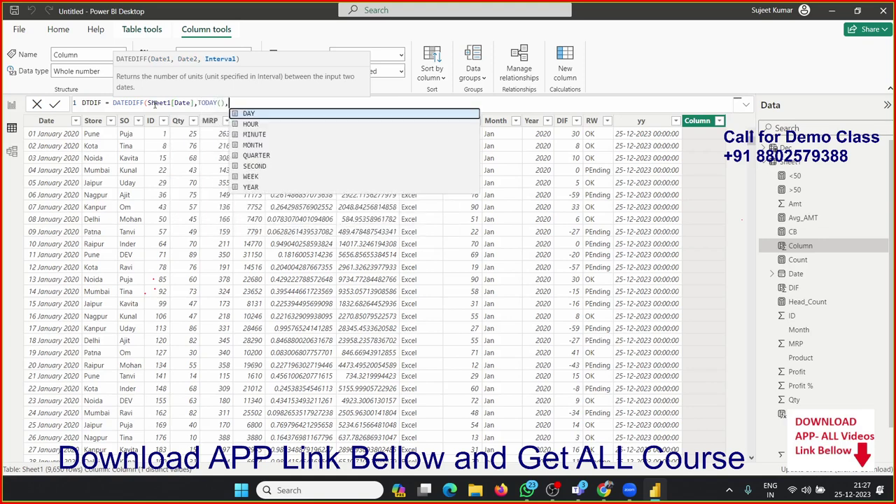
key(Down)
key(Down)
key(Down)
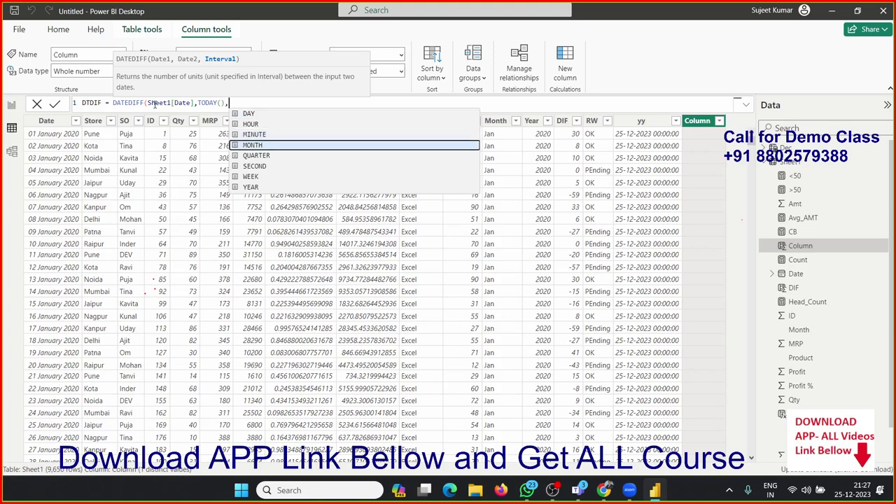
key(Tab)
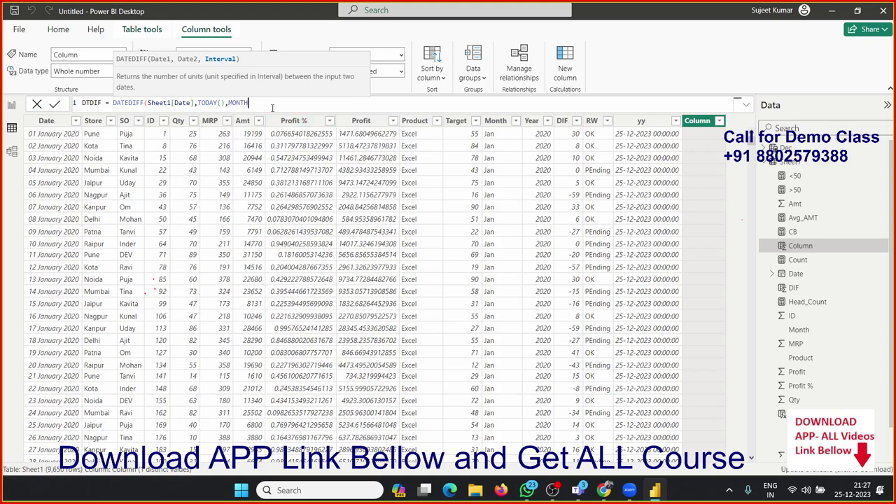
text())
key(Return)
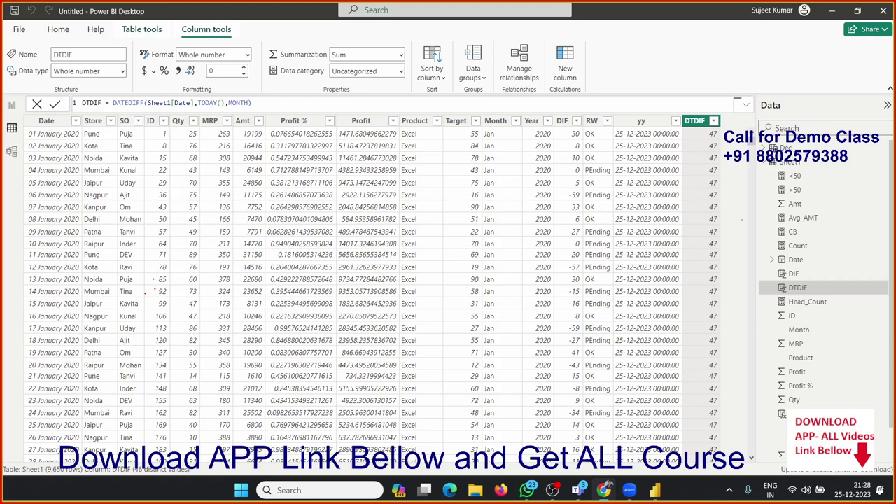
Select a Sheet1 column and add another blank calculated column after DTDIF.
click(498, 171)
click(564, 75)
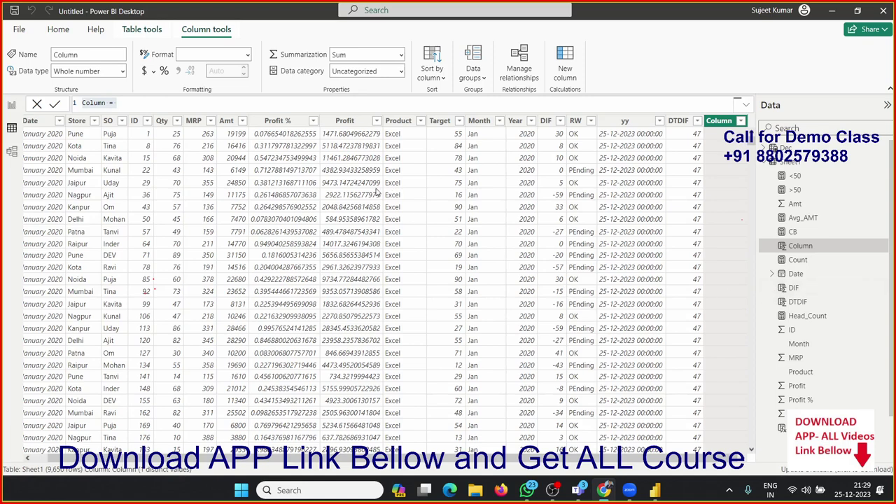
Rename the new column to dtadd and start its formula with DATEADD.
double_click(104, 103)
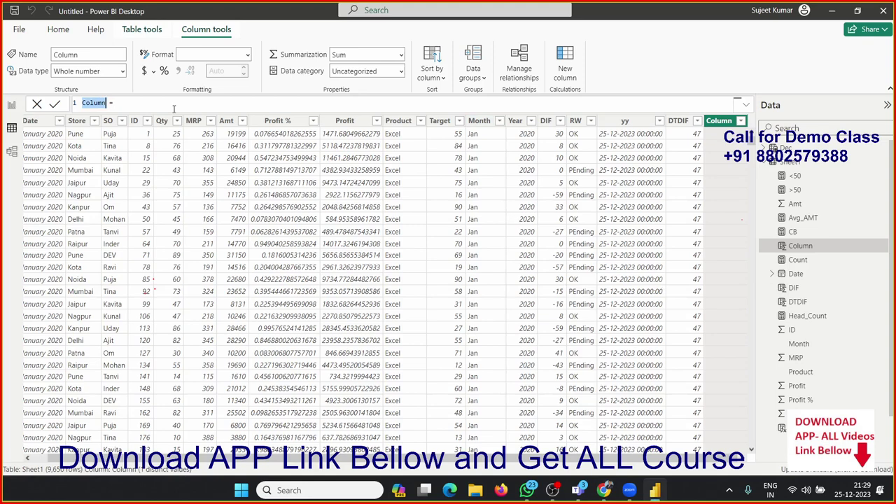
text(dtadd =)
text(da)
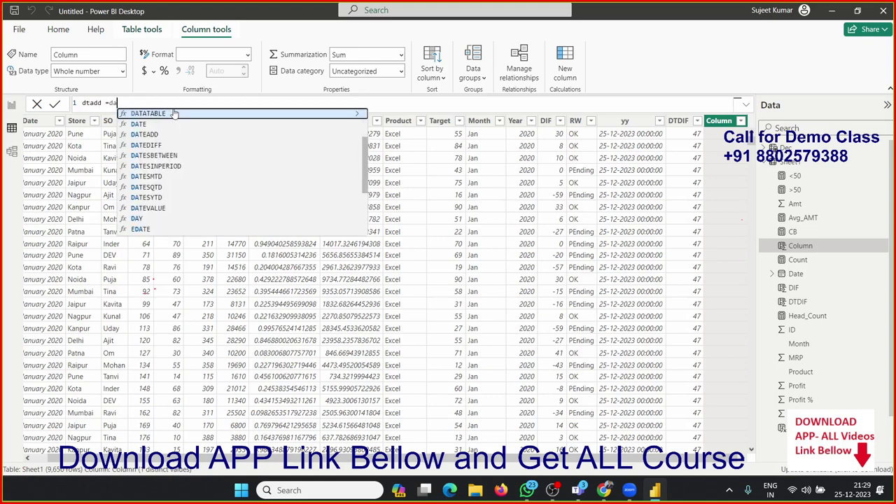
text(te)
key(Down)
key(Tab)
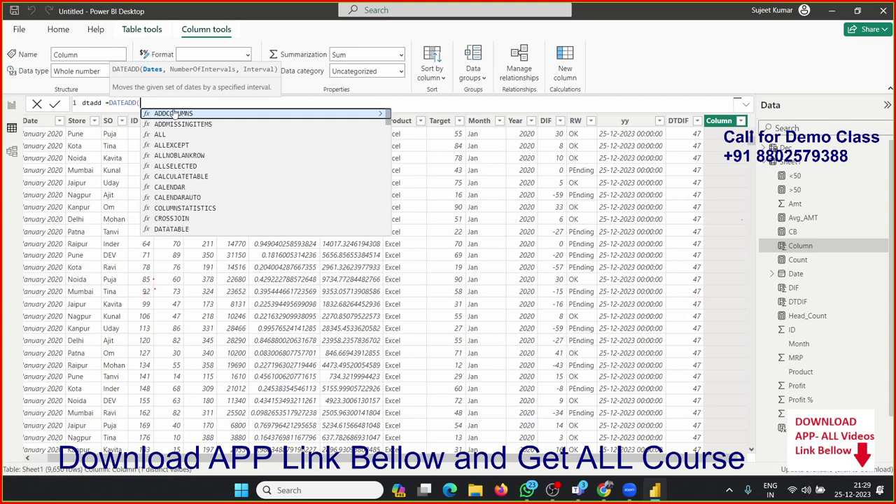
Complete and commit the formula dtadd = DATEADD(Sheet1[Date],2,YEAR).
text(sse)
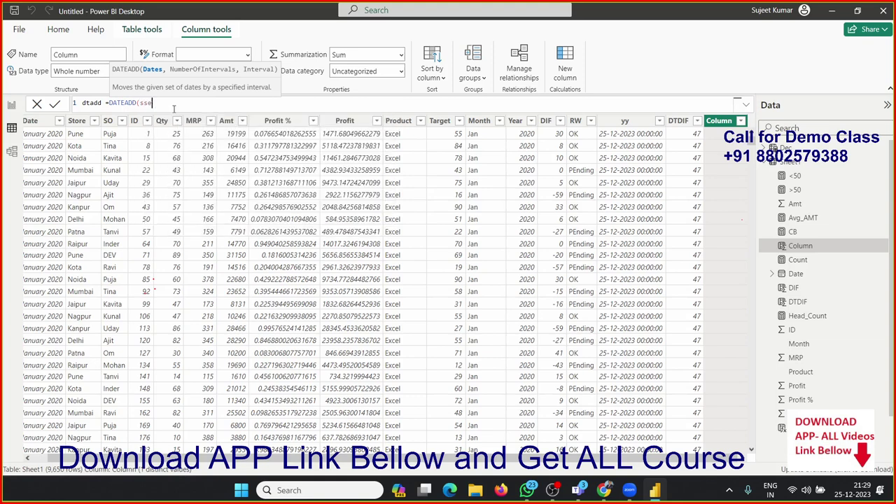
key(BackSpace)
key(BackSpace)
text(h)
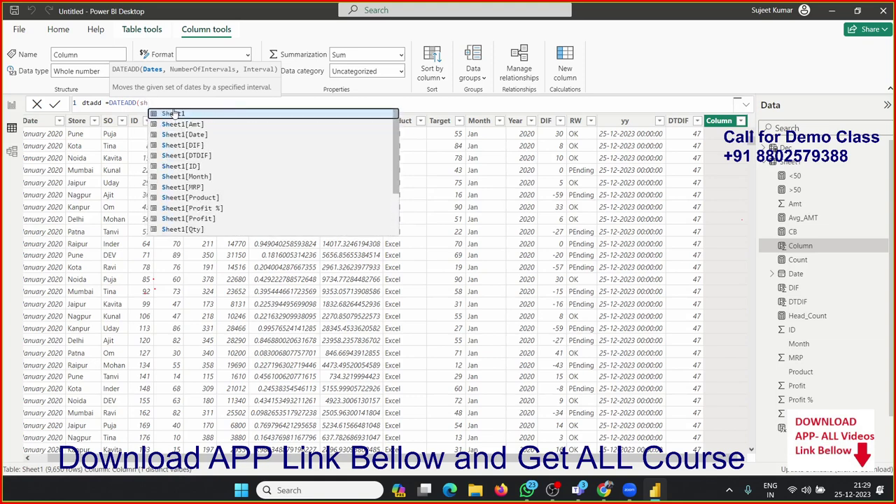
key(Down)
key(Down)
key(Tab)
text(,)
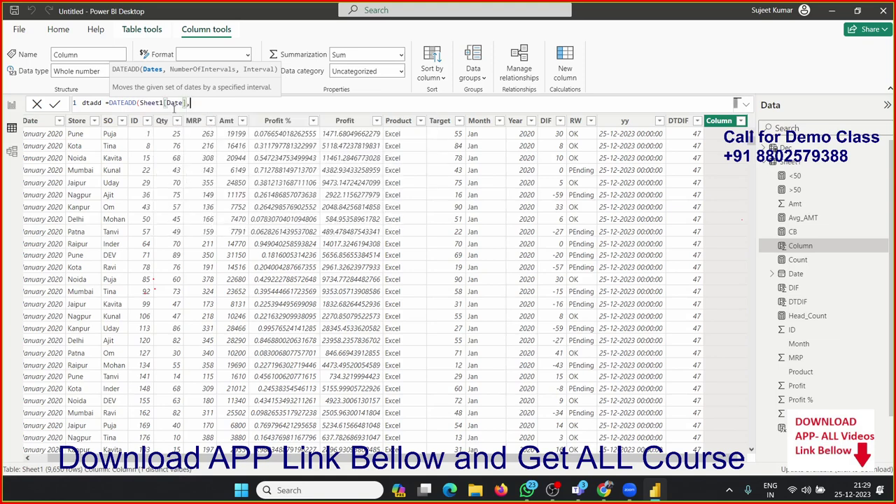
text(2,)
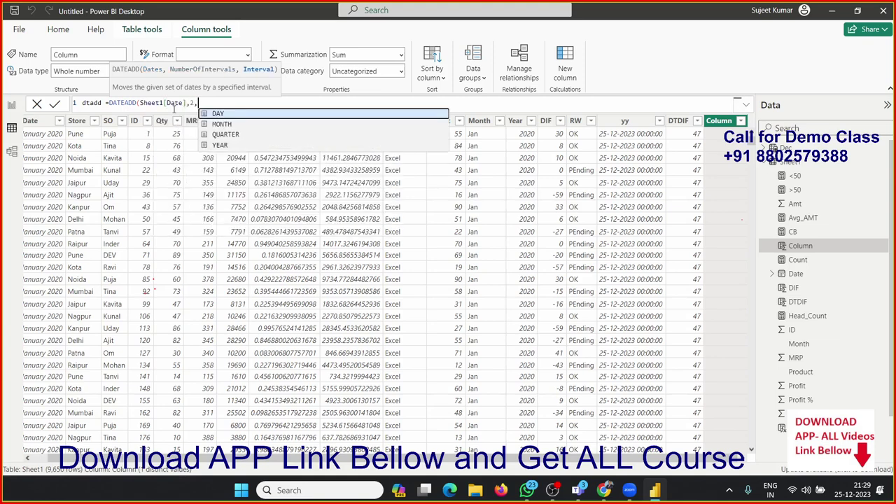
key(Down)
key(Down)
key(Down)
key(Tab)
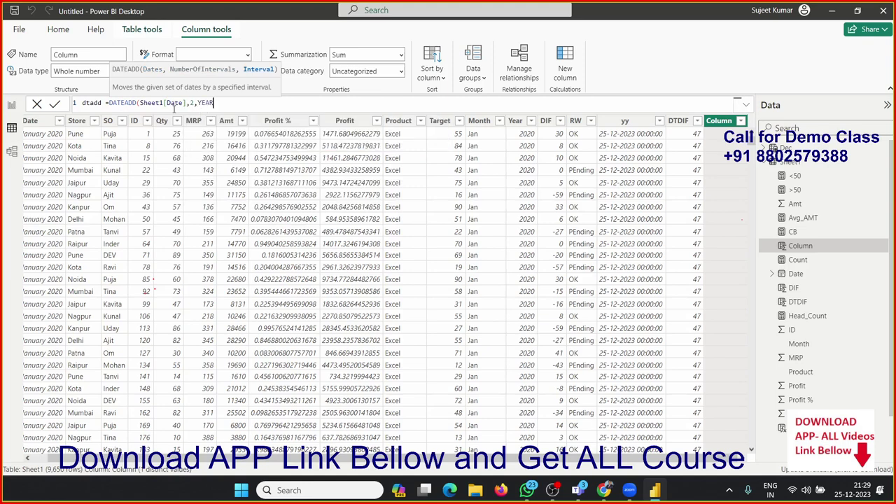
text())
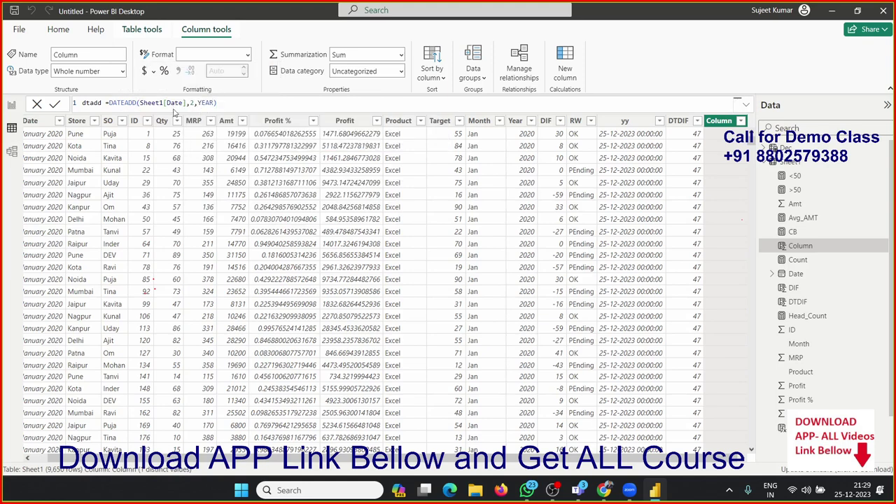
key(Return)
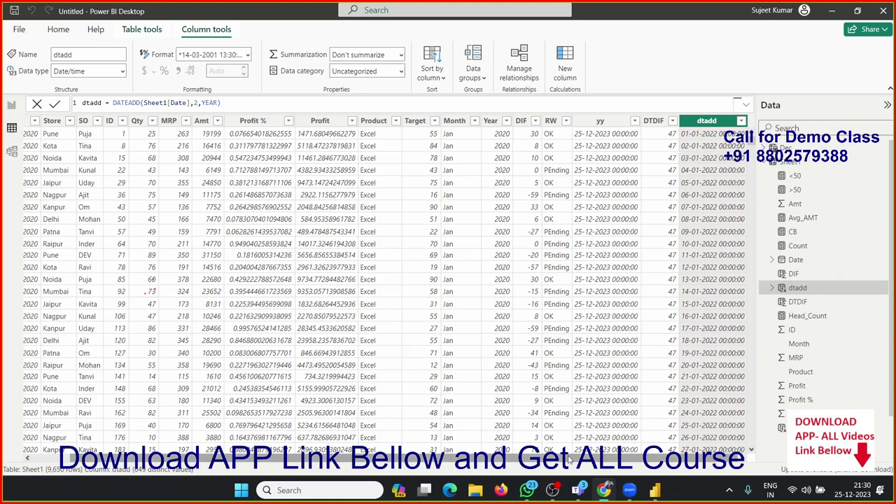
Return to the Date column of Sheet1 and switch to Table tools.
drag(632, 458, 180, 447)
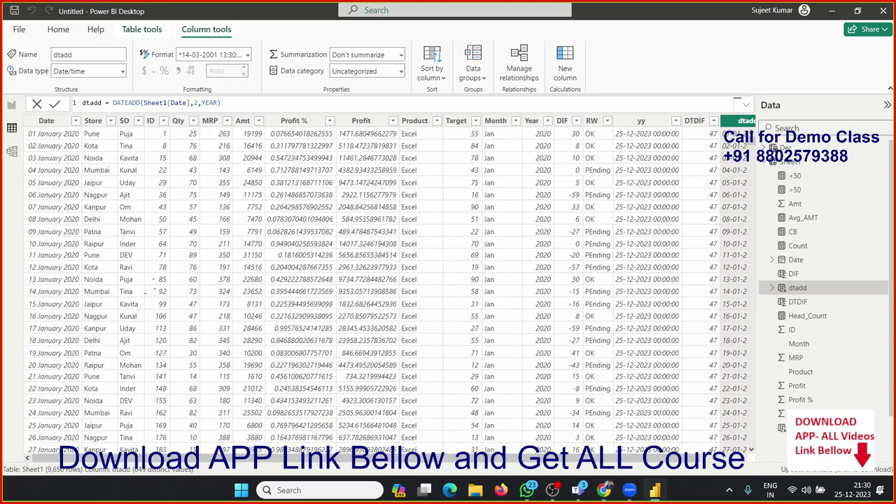
click(72, 138)
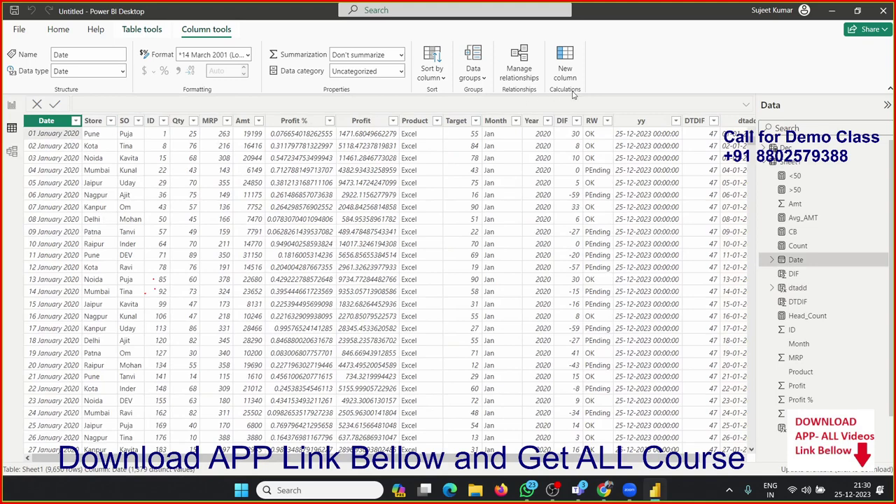
click(142, 30)
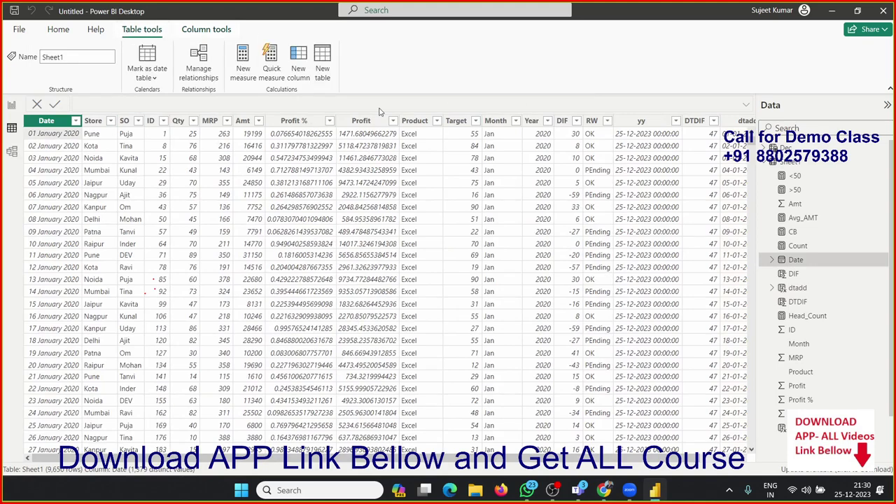
Create a new calculated table named DTBT using the DATESBETWEEN function.
click(325, 83)
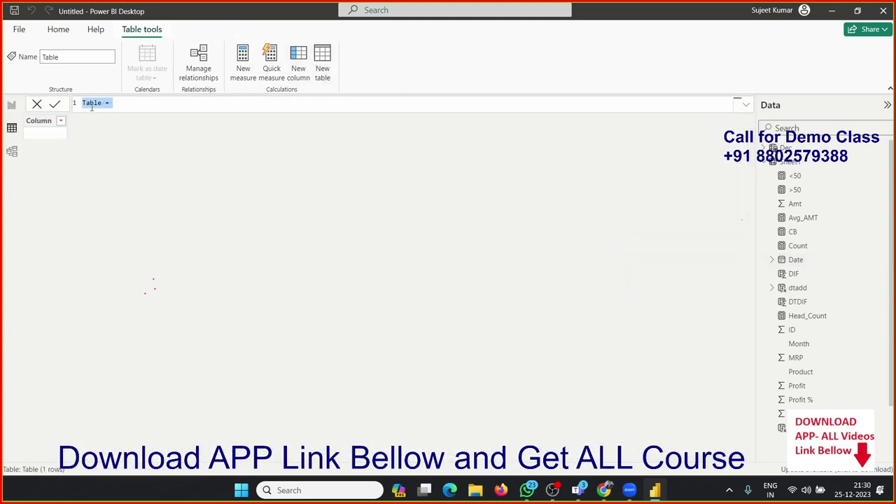
double_click(91, 106)
key(BackSpace)
text(DT)
text(BT =)
text(dte)
key(BackSpace)
key(BackSpace)
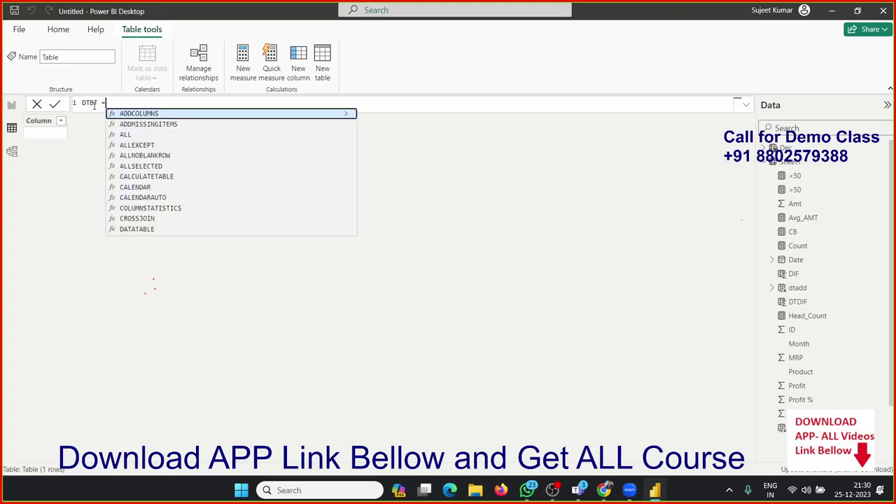
text(a)
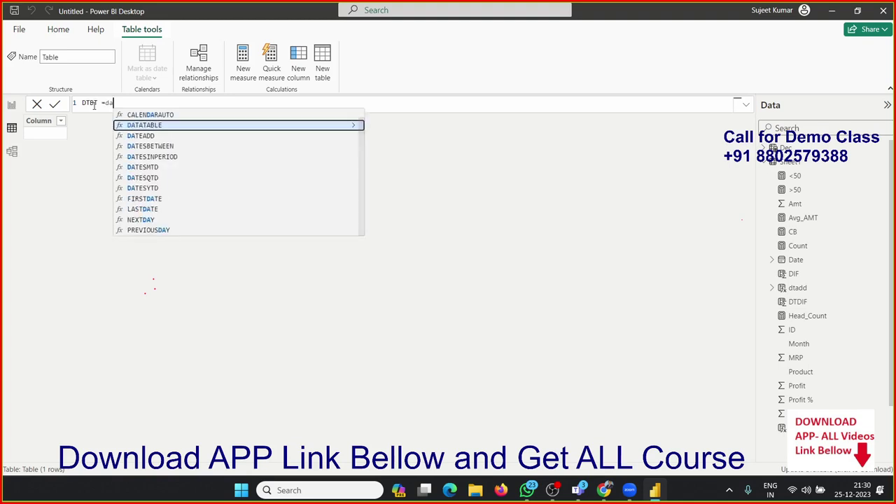
text(t)
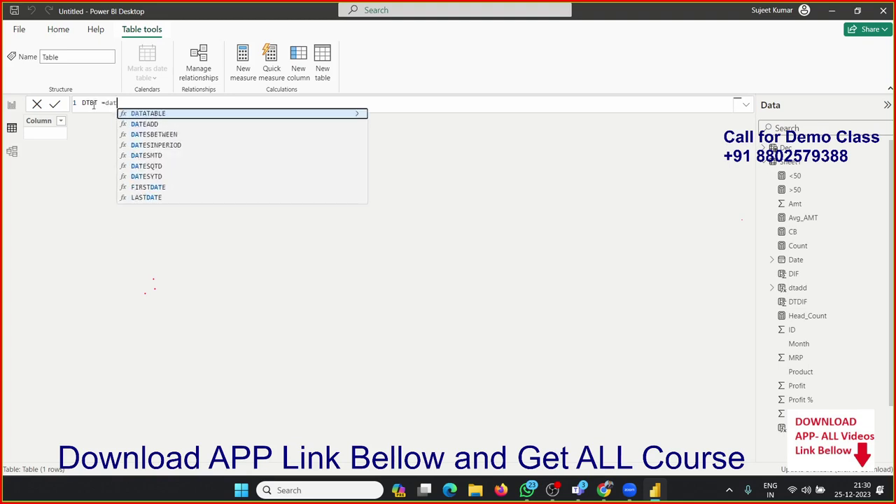
key(Down)
key(Down)
key(Tab)
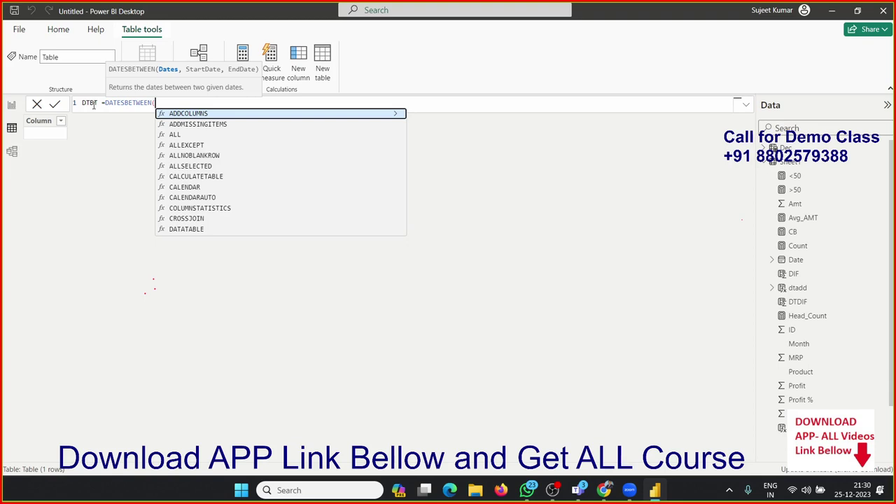
Give DATESBETWEEN the arguments Sheet1[Date] and start date MIN(Sheet1[Date]).
text(das)
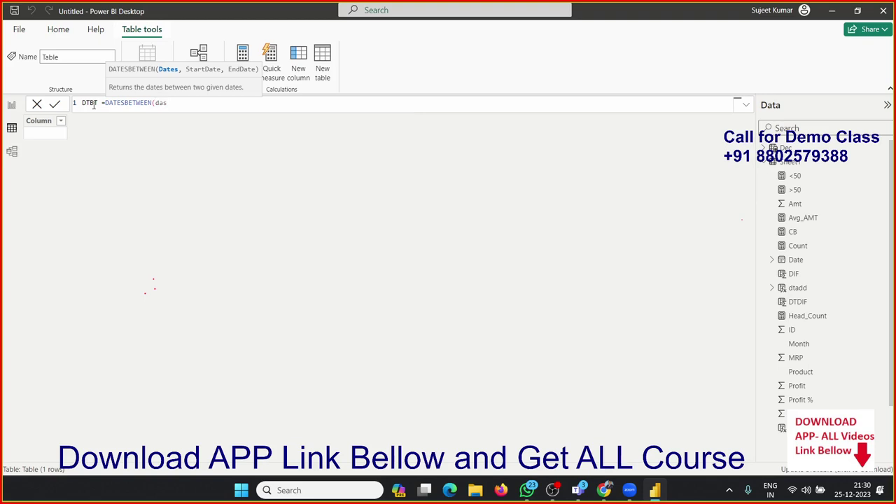
key(BackSpace)
key(BackSpace)
key(BackSpace)
text(h)
key(BackSpace)
text(sh)
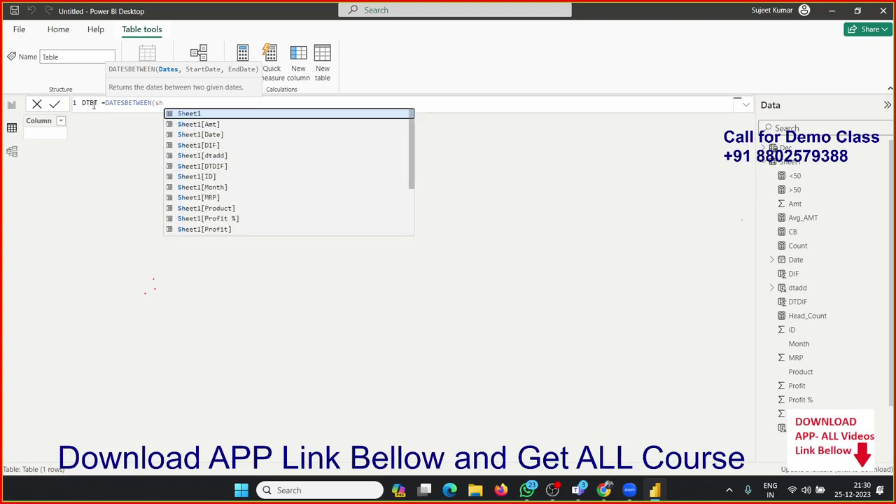
key(Down)
key(Down)
key(Tab)
text(,)
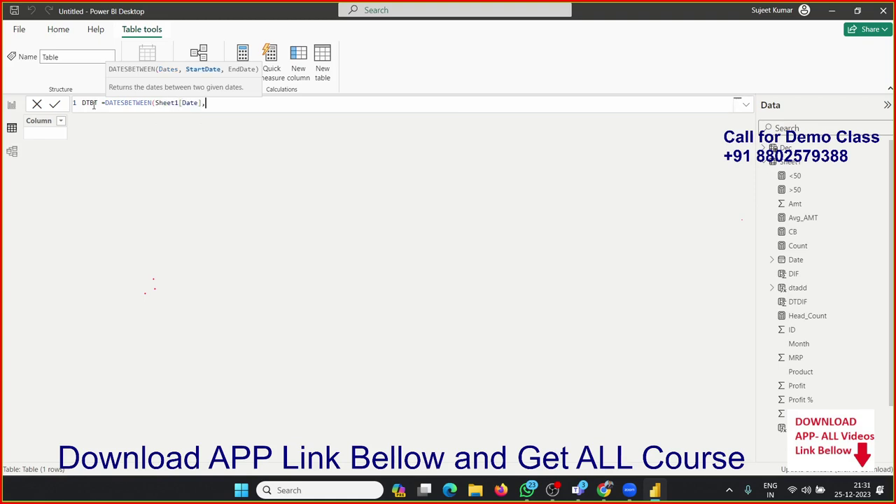
text(min)
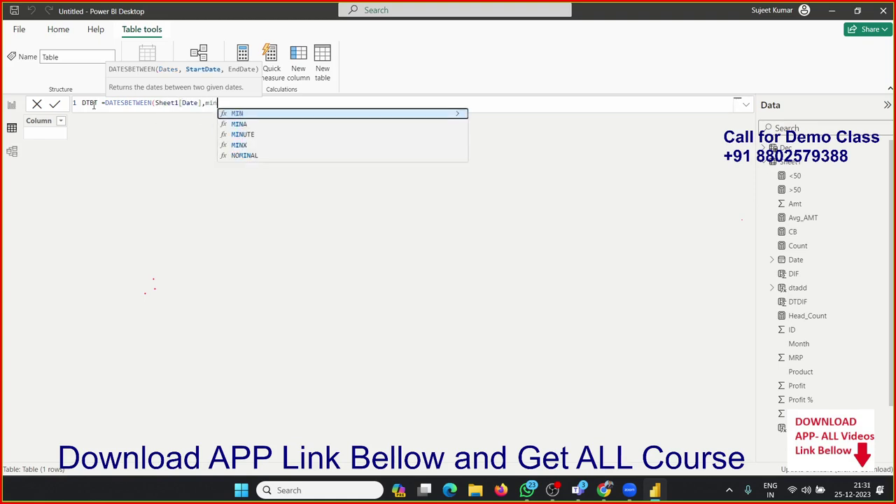
key(Tab)
text(s)
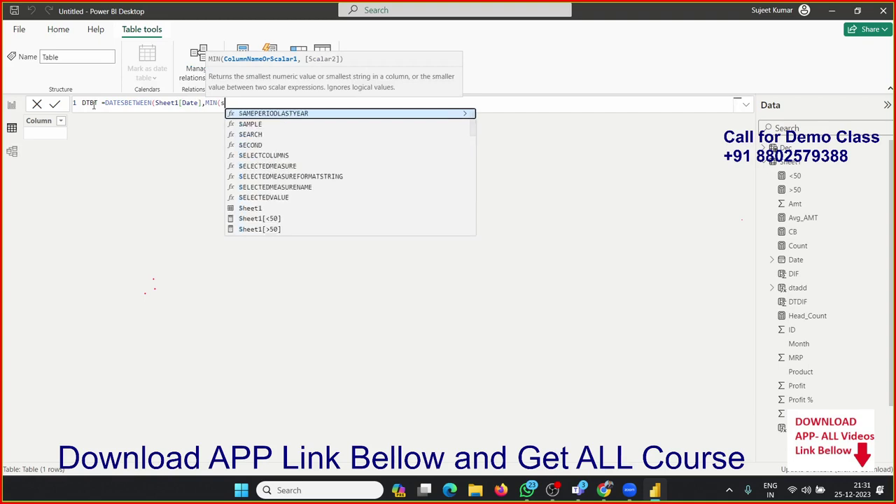
text(h)
key(Down)
key(Down)
key(Down)
key(Down)
key(Down)
key(Down)
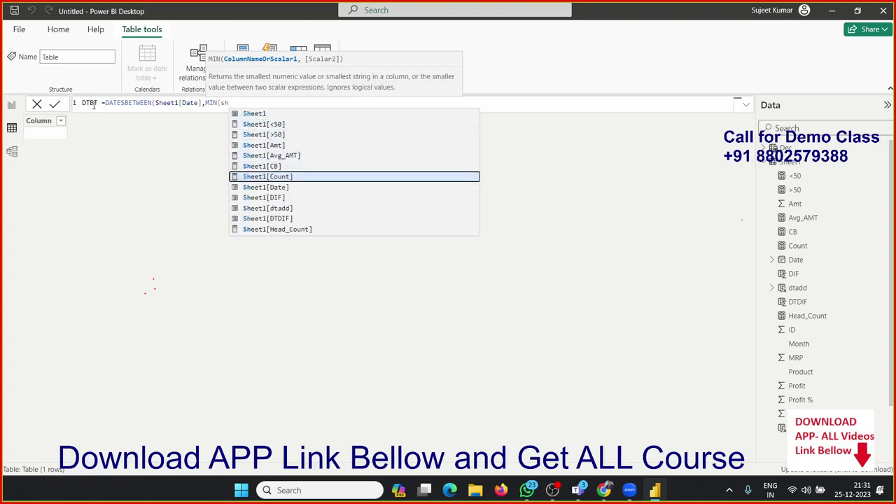
key(Down)
key(Tab)
Finish with end date MAX(Sheet1[Date]) and commit the table, producing 1,379 dates.
text())
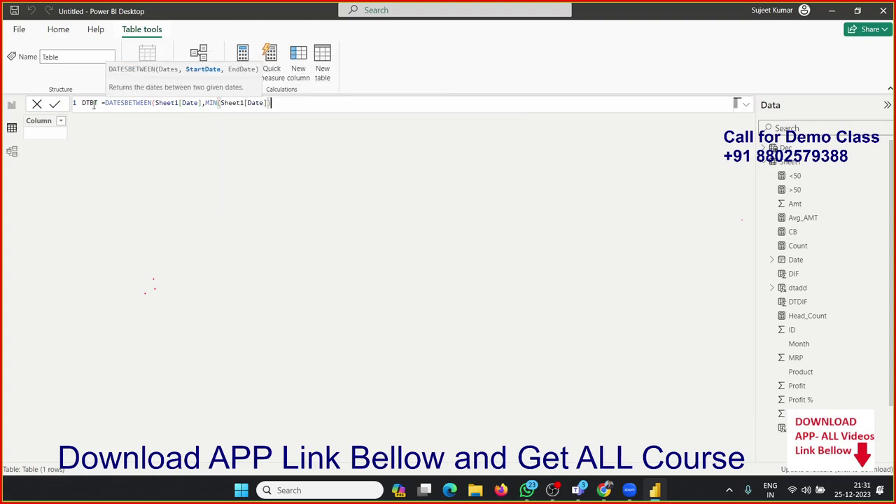
text(,ma)
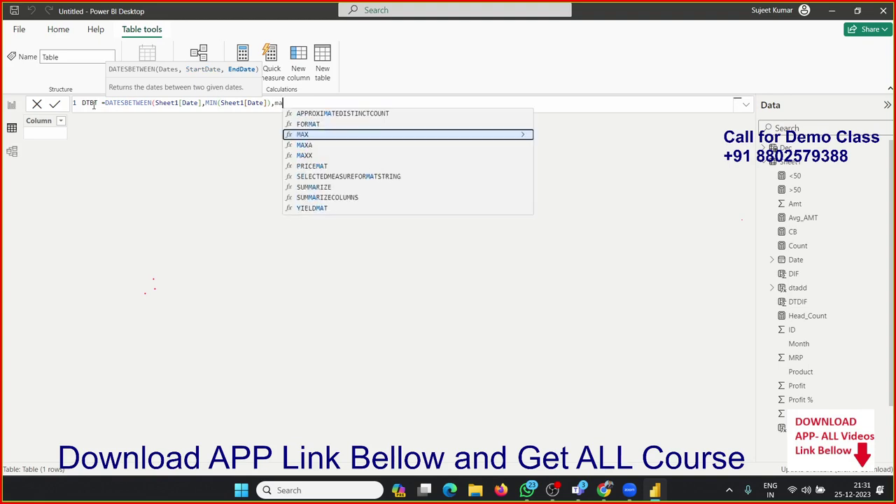
text(x)
key(Tab)
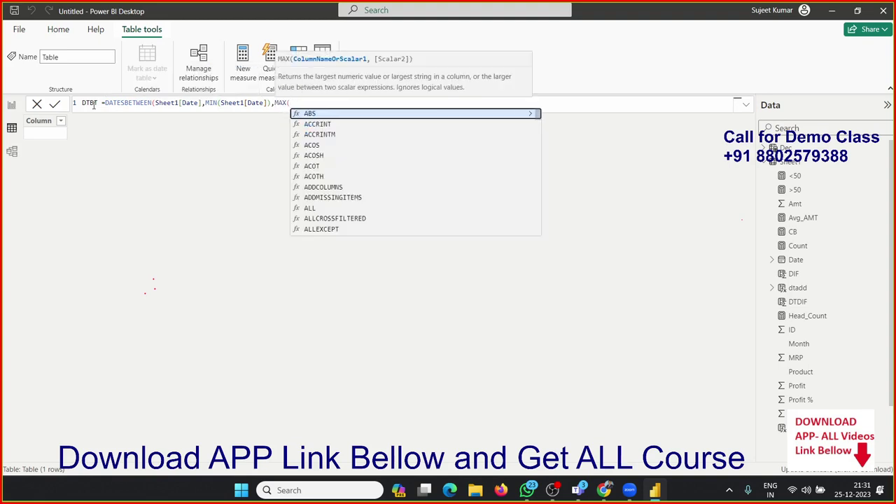
text(()
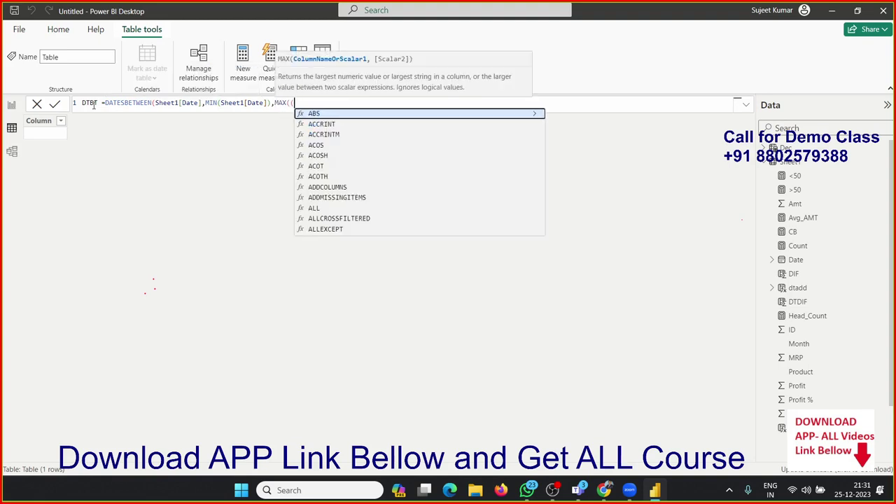
key(BackSpace)
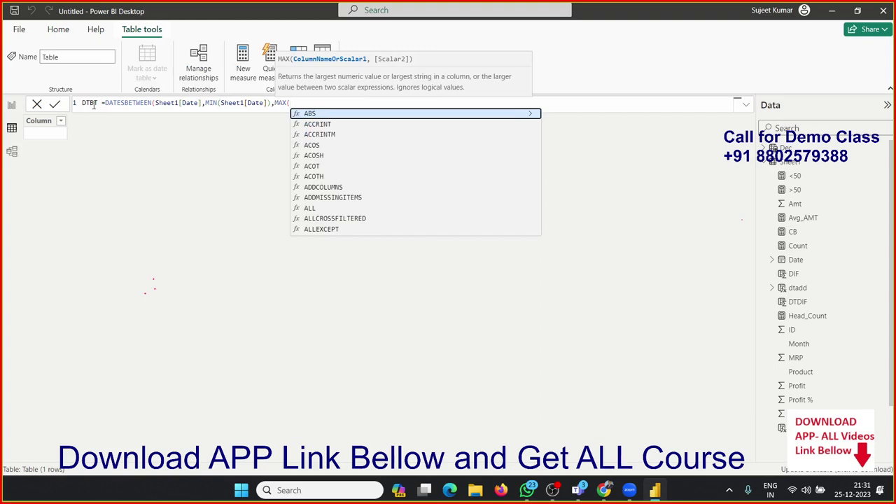
key(BackSpace)
key(BackSpace)
key(BackSpace)
key(BackSpace)
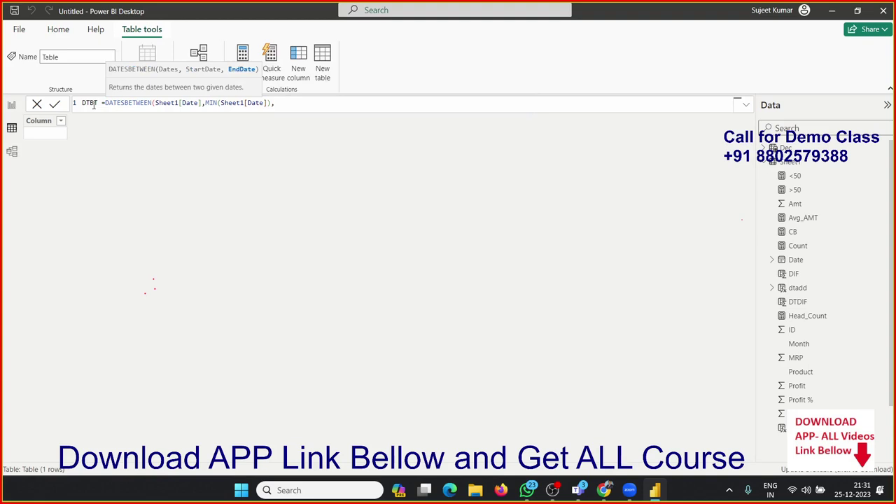
text(ma)
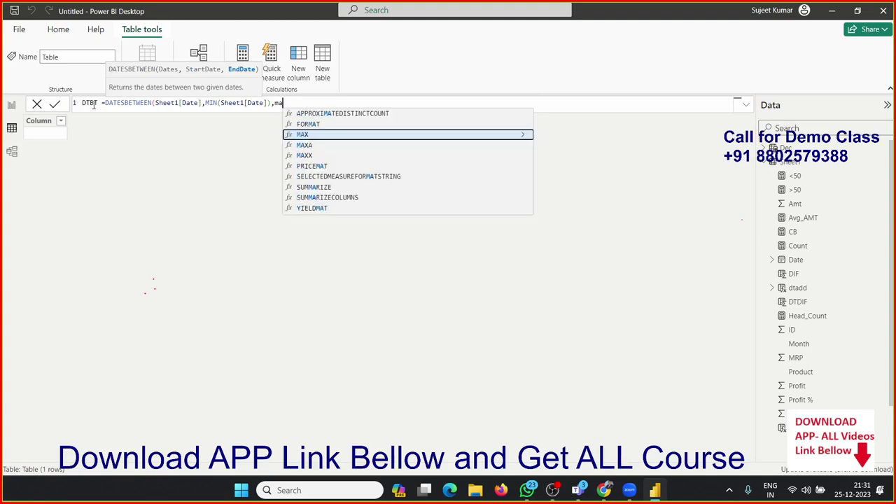
text(x)
key(Tab)
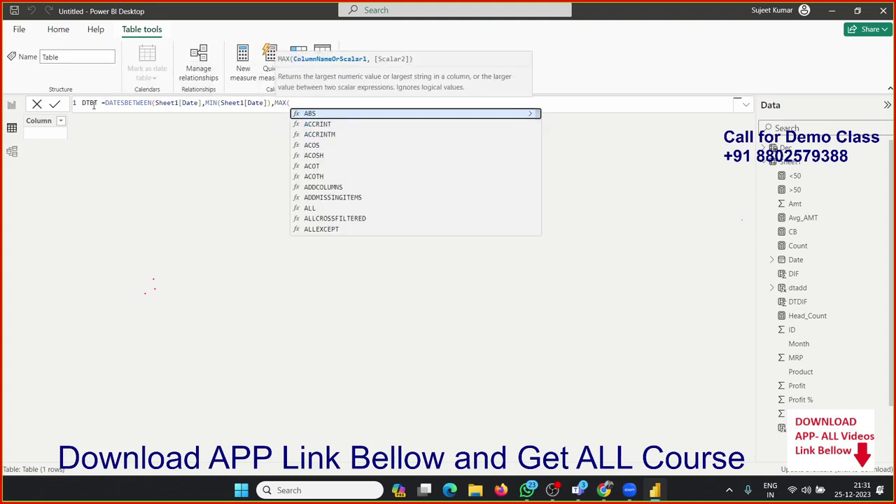
text(sh)
key(Down)
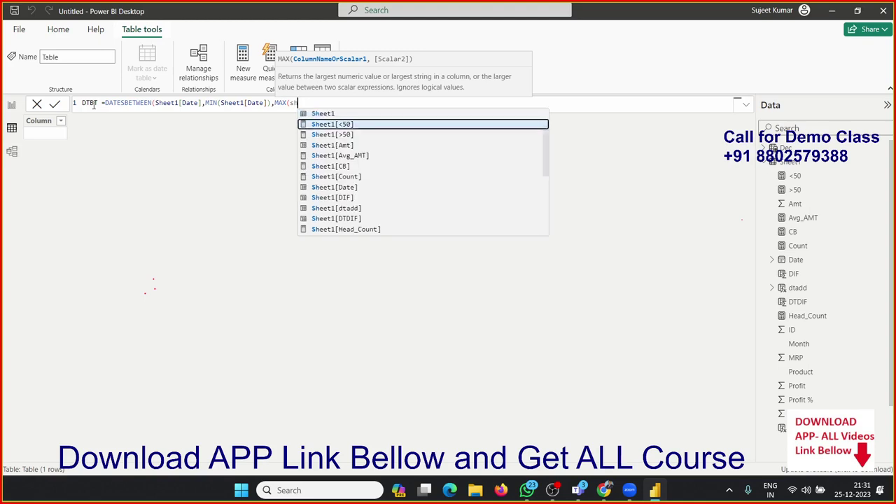
key(Down)
key(Down)
key(Down)
key(Down)
key(Down)
key(Tab)
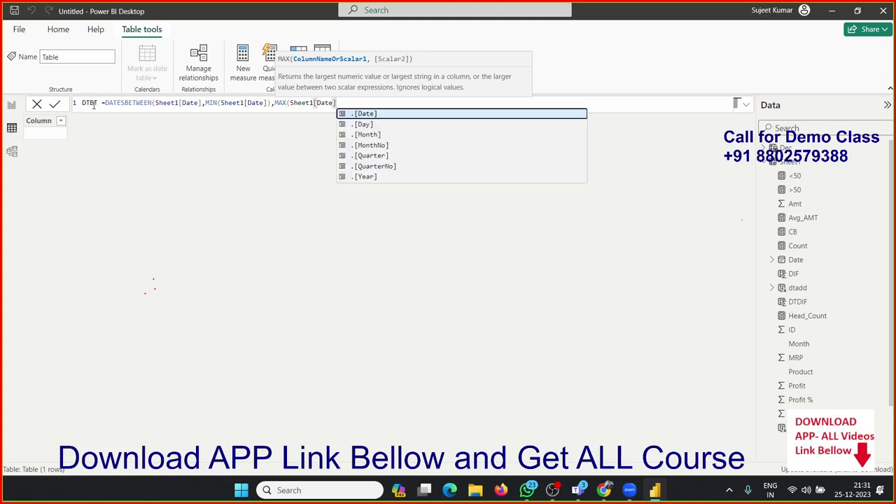
text()))
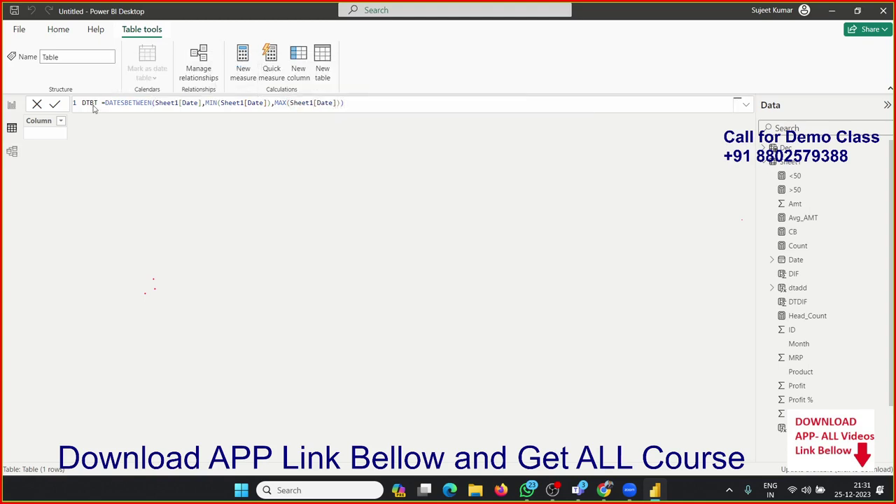
key(Return)
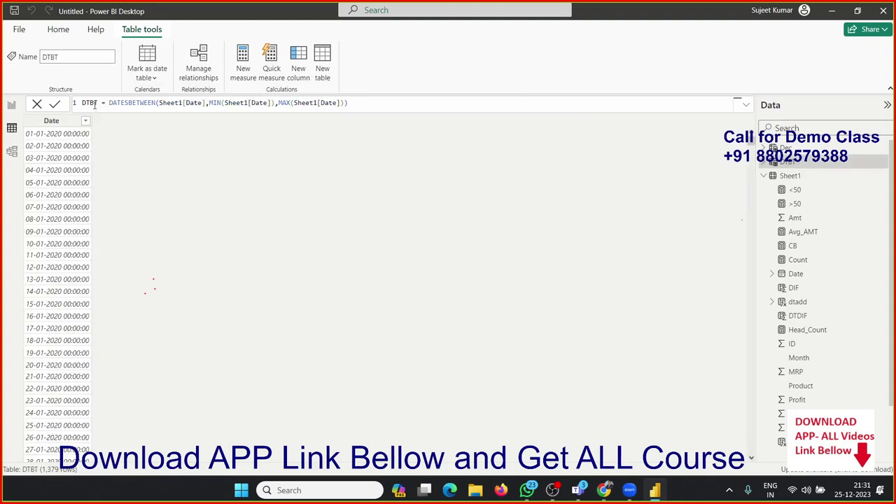
click(85, 122)
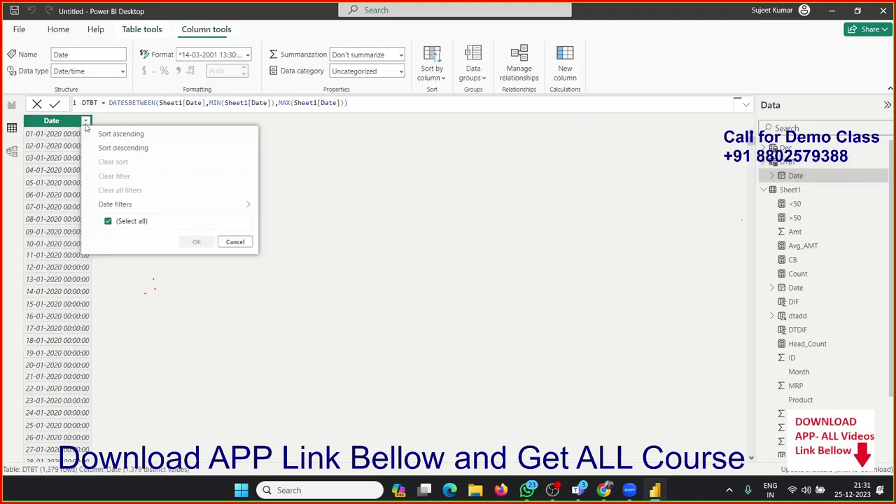
scroll(247, 224, down, 5)
scroll(247, 224, down, 8)
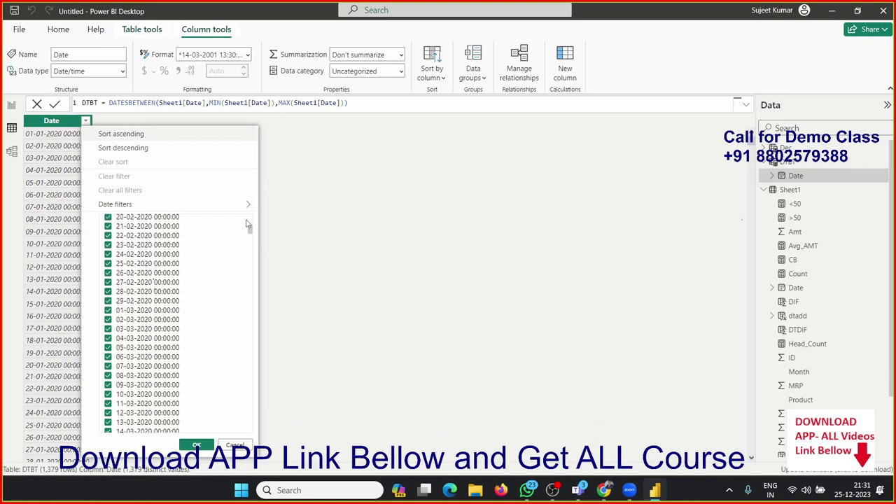
mouse_move(250, 229)
mouse_down()
mouse_move(250, 441)
mouse_move(259, 216)
mouse_up()
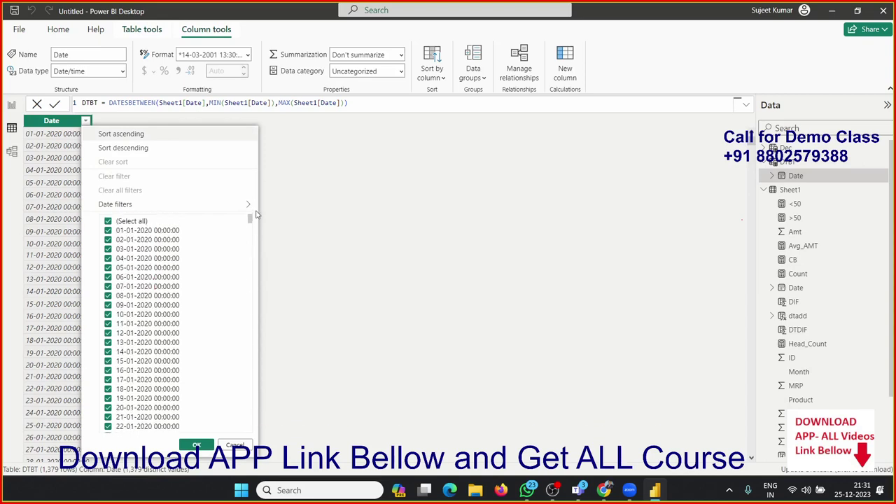
click(298, 221)
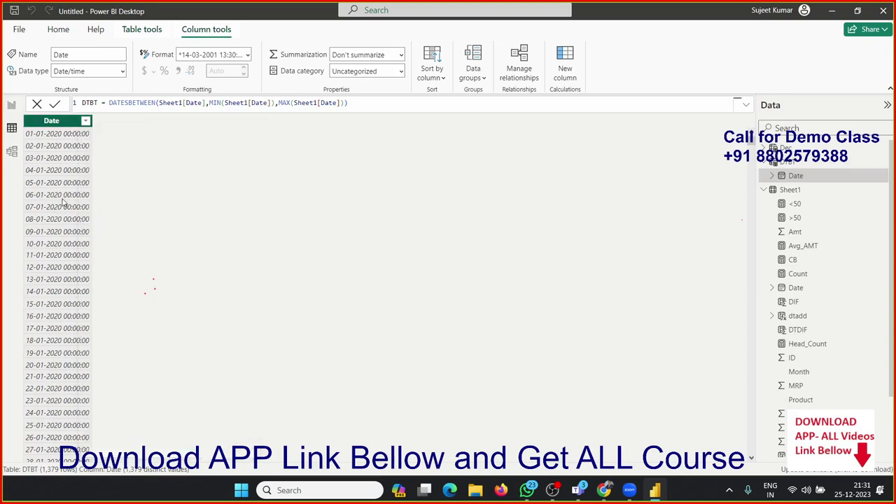